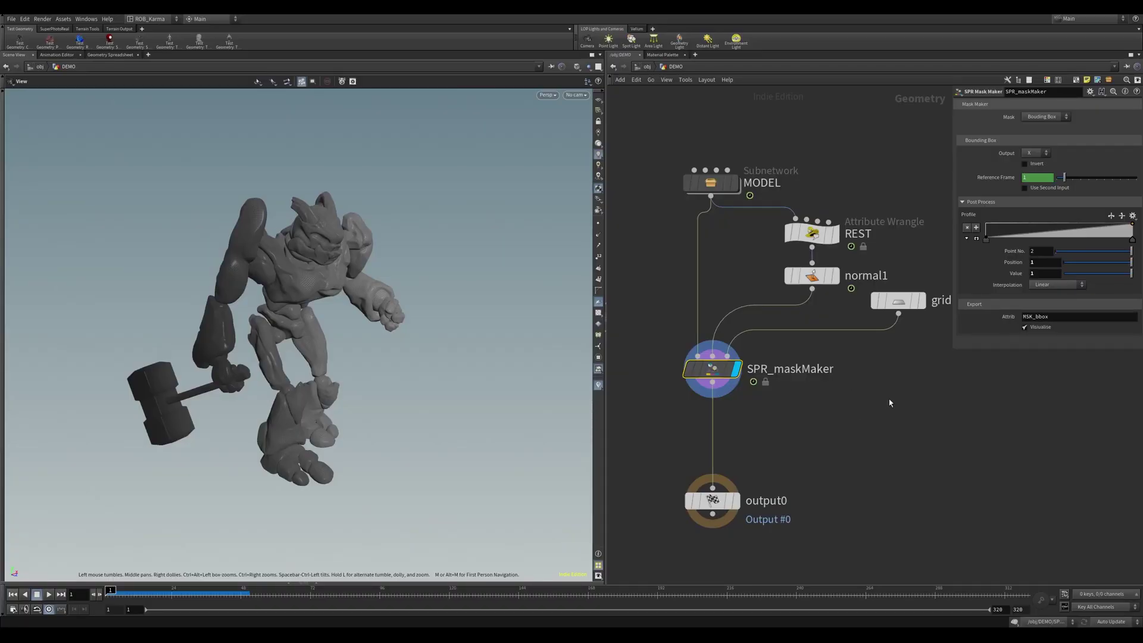
Try the bounding box mask with its output axis set to Y and to Z.
{"action": "mouse_move", "coordinate": [841, 421]}
{"action": "middle_mouse_down"}
{"action": "mouse_move", "coordinate": [872, 410]}
{"action": "mouse_move", "coordinate": [838, 416]}
{"action": "middle_mouse_up"}
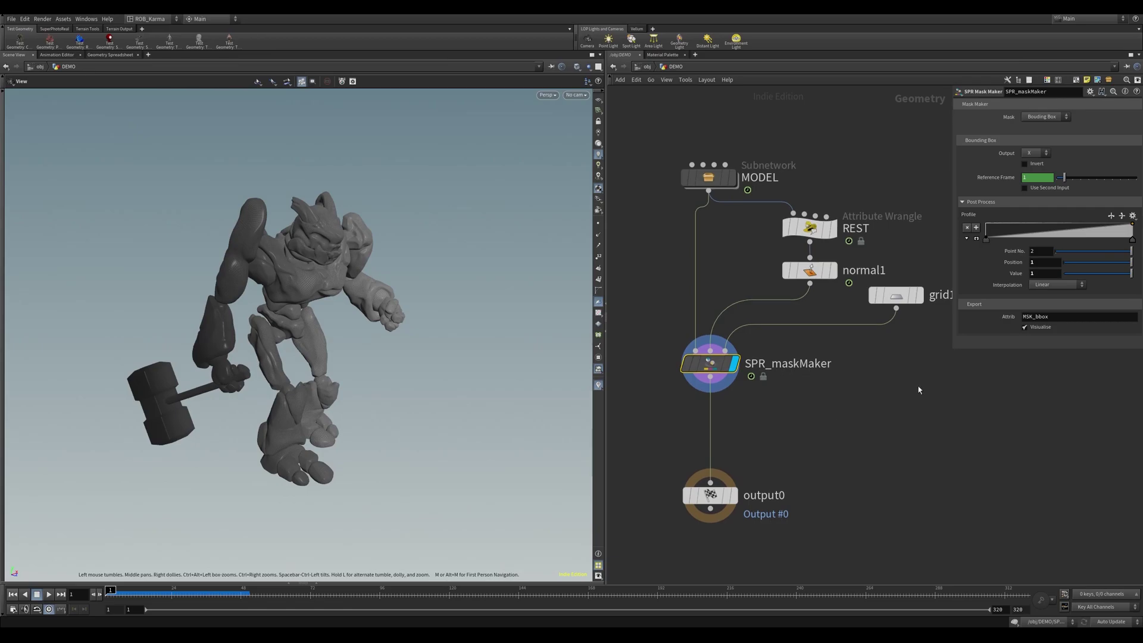
{"action": "mouse_move", "coordinate": [795, 383]}
{"action": "middle_mouse_down"}
{"action": "mouse_move", "coordinate": [815, 386]}
{"action": "mouse_move", "coordinate": [803, 387]}
{"action": "middle_mouse_up"}
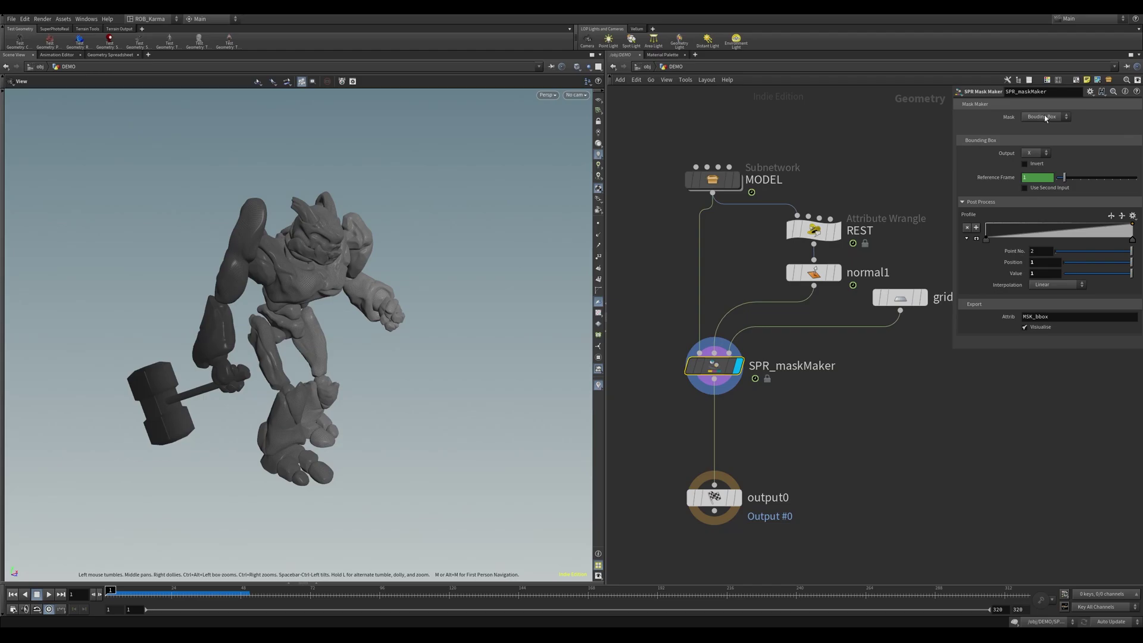
{"action": "left_click_drag", "start_coordinate": [472, 312], "coordinate": [434, 306]}
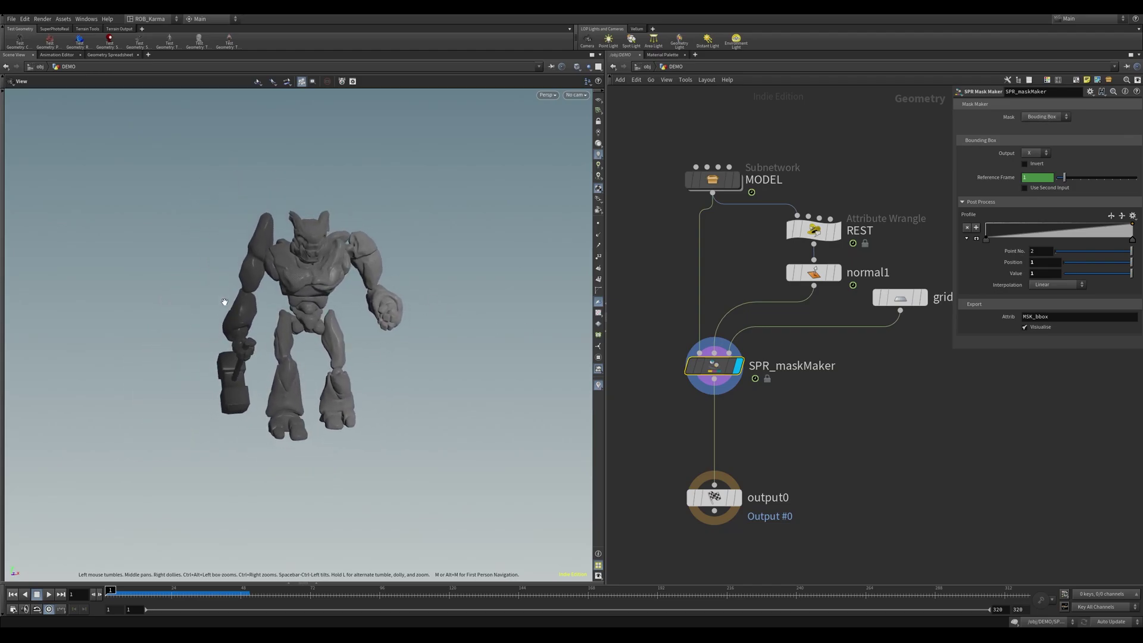
{"action": "middle_click_drag", "start_coordinate": [326, 280], "coordinate": [330, 293]}
{"action": "left_click", "coordinate": [1045, 156]}
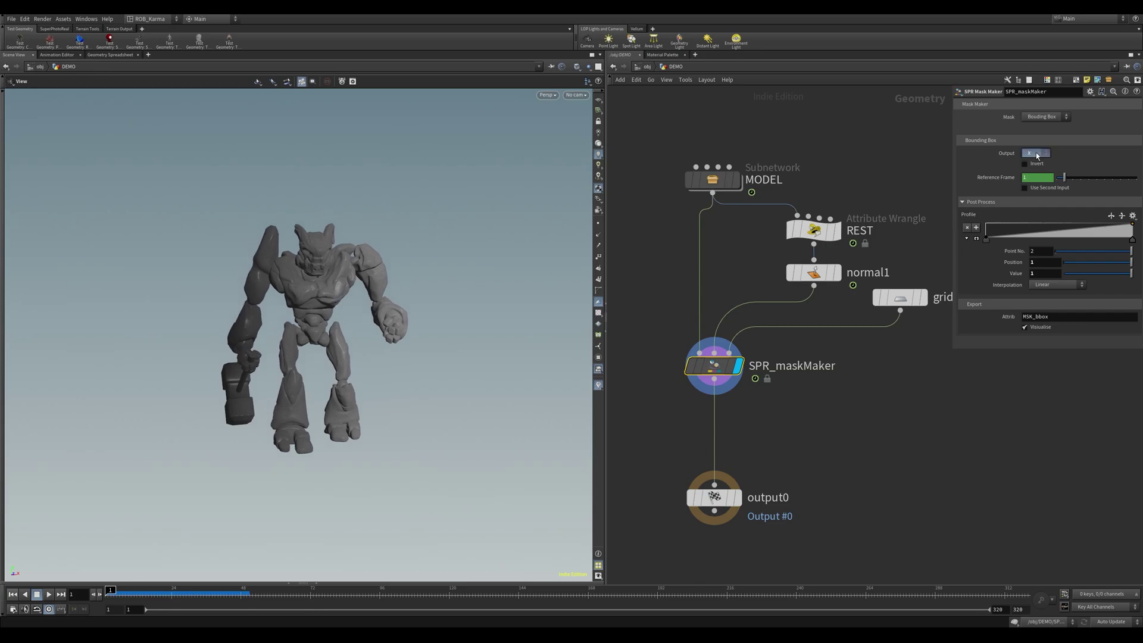
{"action": "left_click", "coordinate": [1037, 164]}
{"action": "left_click", "coordinate": [1036, 156]}
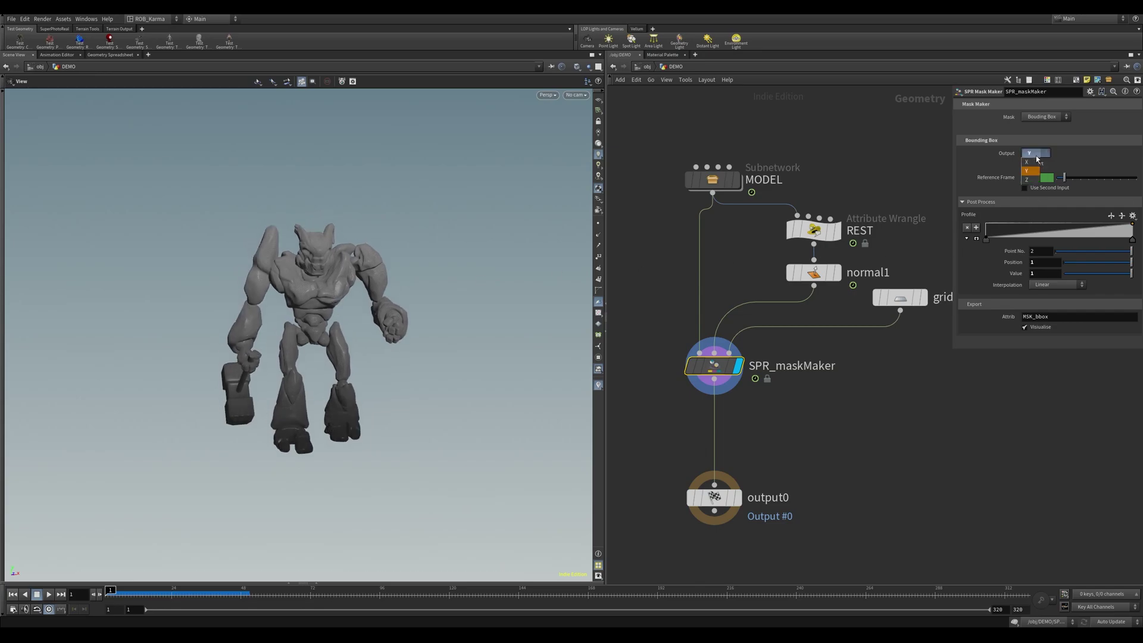
{"action": "left_click", "coordinate": [1029, 181]}
{"action": "middle_click_drag", "start_coordinate": [412, 278], "coordinate": [427, 255]}
{"action": "left_click_drag", "start_coordinate": [427, 255], "coordinate": [482, 252]}
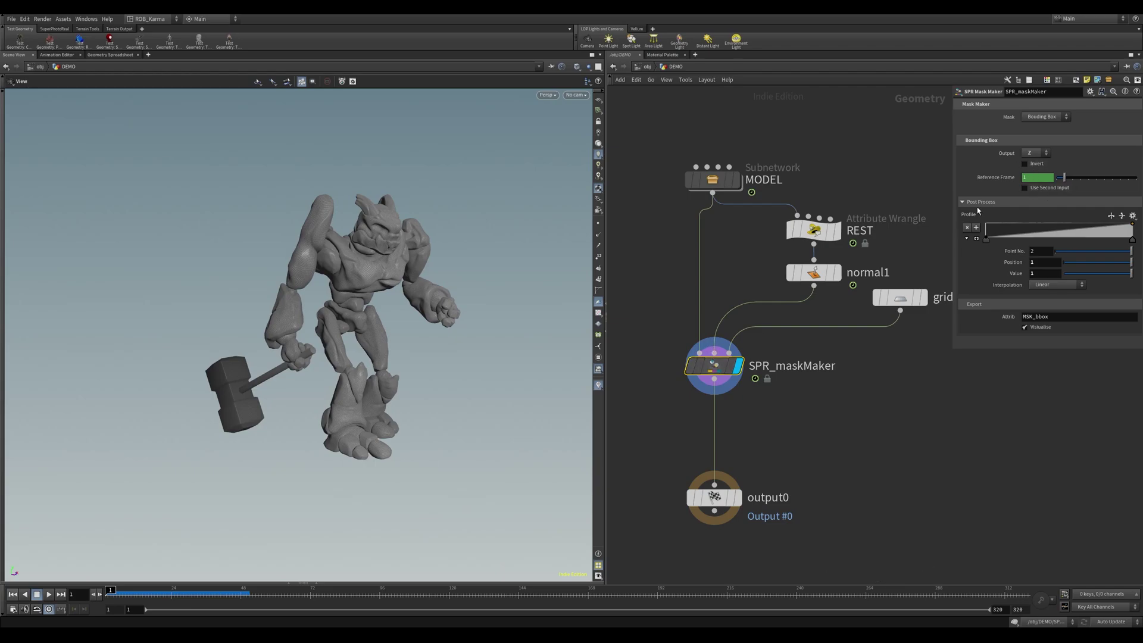
Display the normal1 node and inspect the character's rest pose.
{"action": "left_click", "coordinate": [834, 272]}
{"action": "left_click", "coordinate": [821, 275]}
{"action": "left_click_drag", "start_coordinate": [479, 234], "coordinate": [445, 231]}
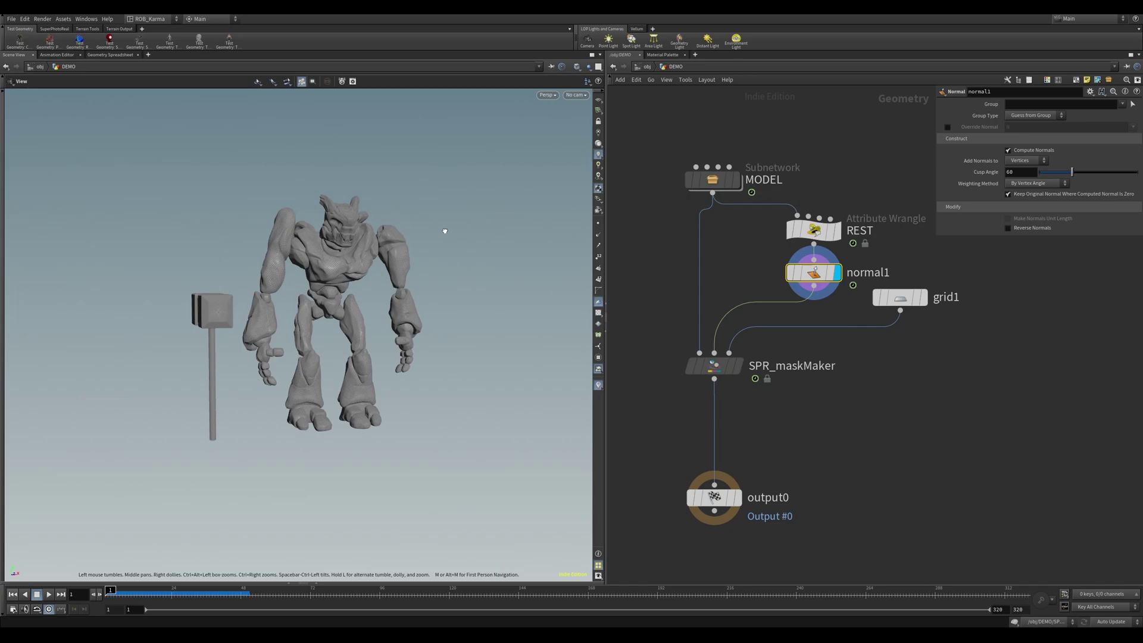
Display SPR_maskMaker again, set the bounding box output to Y and enable Use Second Input.
{"action": "left_click", "coordinate": [737, 362]}
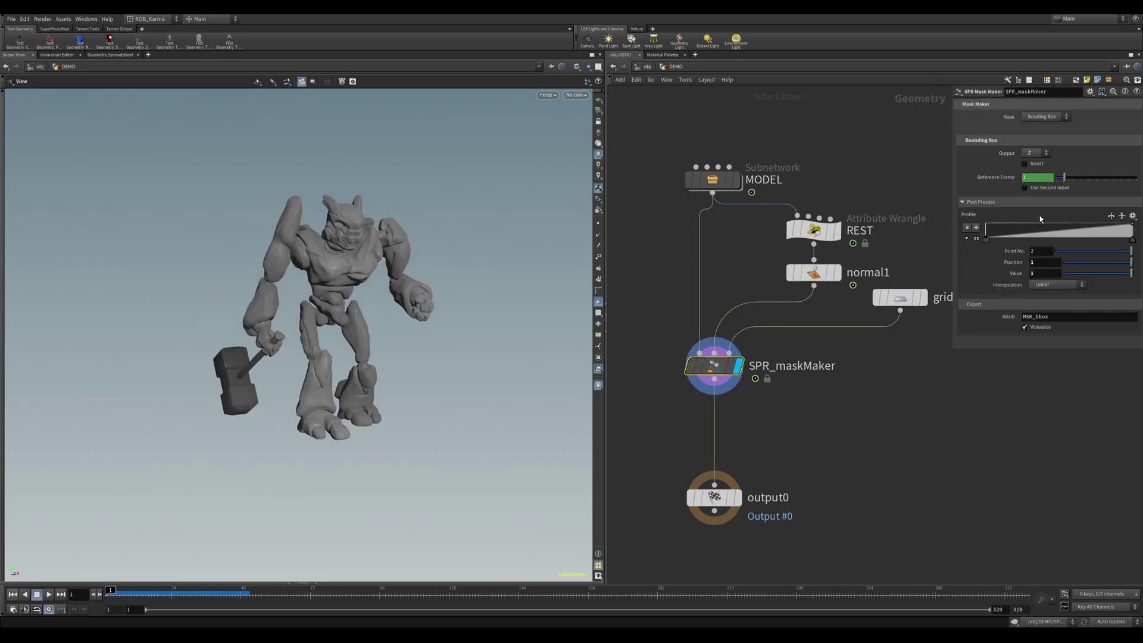
{"action": "left_click", "coordinate": [1043, 155]}
{"action": "left_click", "coordinate": [1032, 171]}
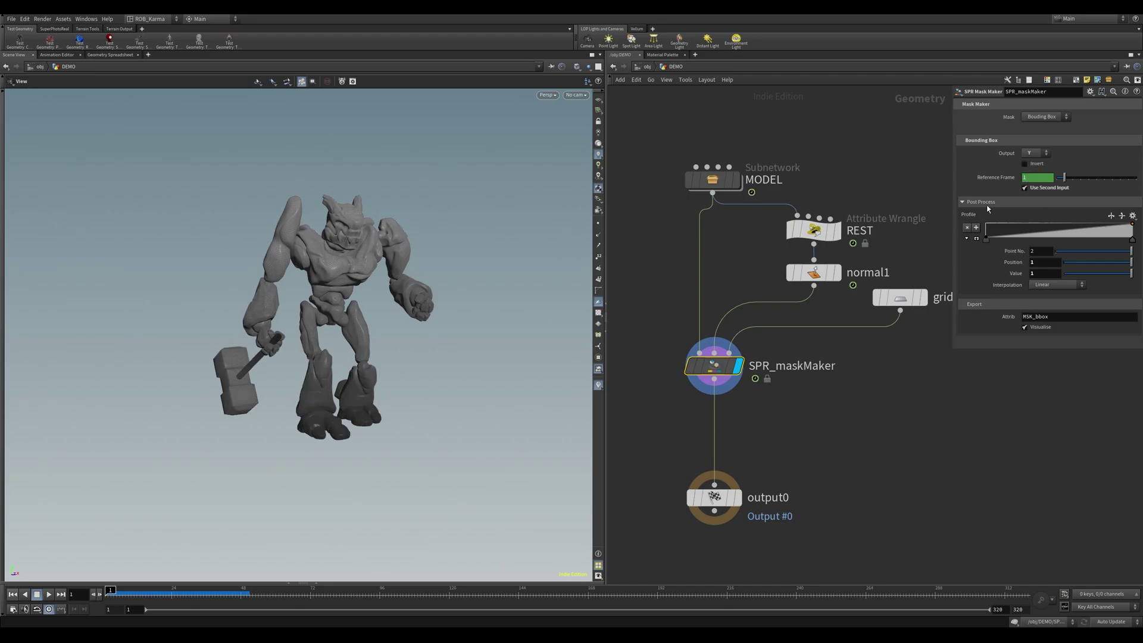
Sharpen the mask's profile ramp by moving its start point to position about 0.655 and its end point inward.
{"action": "left_click_drag", "start_coordinate": [986, 239], "coordinate": [1059, 241]}
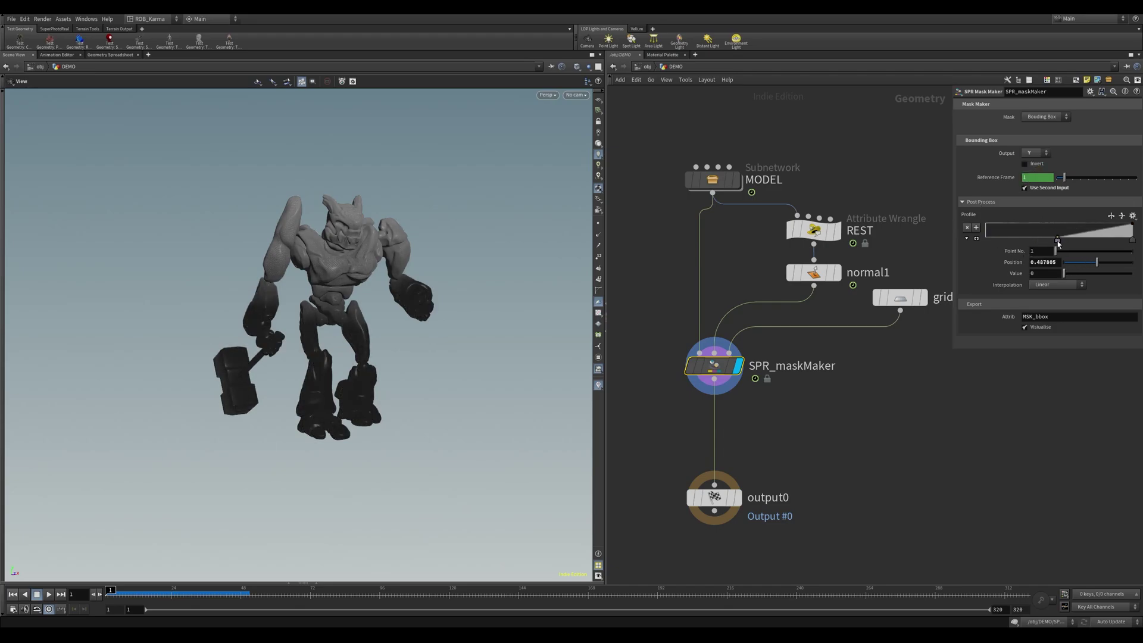
{"action": "mouse_move", "coordinate": [1132, 239]}
{"action": "left_mouse_down"}
{"action": "mouse_move", "coordinate": [1070, 240]}
{"action": "mouse_move", "coordinate": [1082, 241]}
{"action": "left_mouse_up"}
{"action": "left_click_drag", "start_coordinate": [381, 250], "coordinate": [412, 244]}
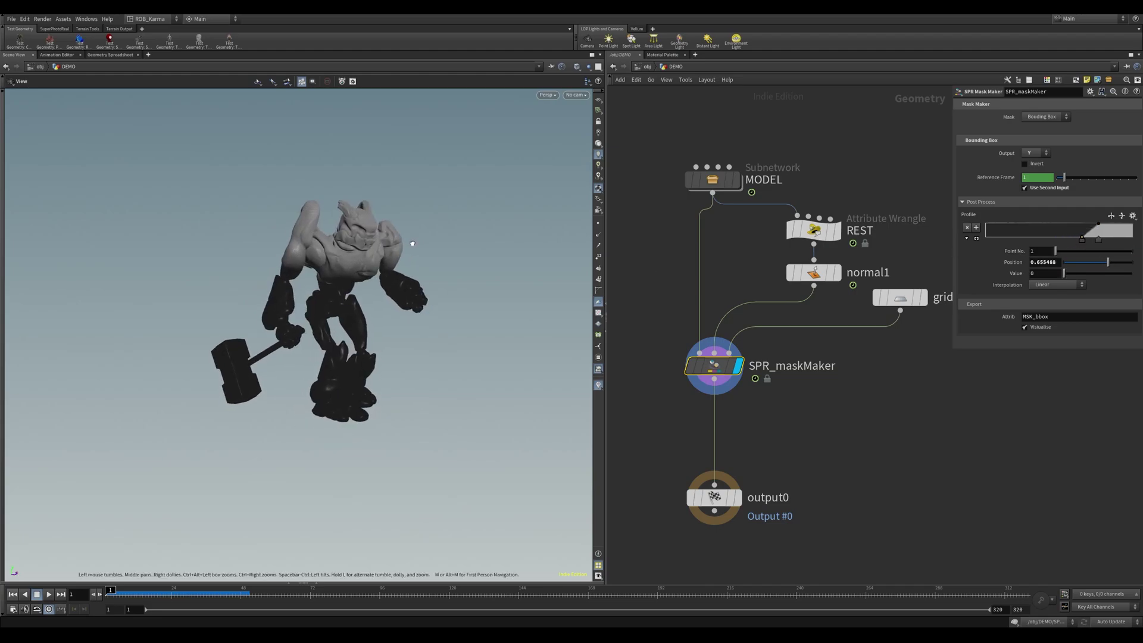
Go through the animation at frames such as 116 and 227, and examine the mask on the moving character.
{"action": "left_click", "coordinate": [437, 600]}
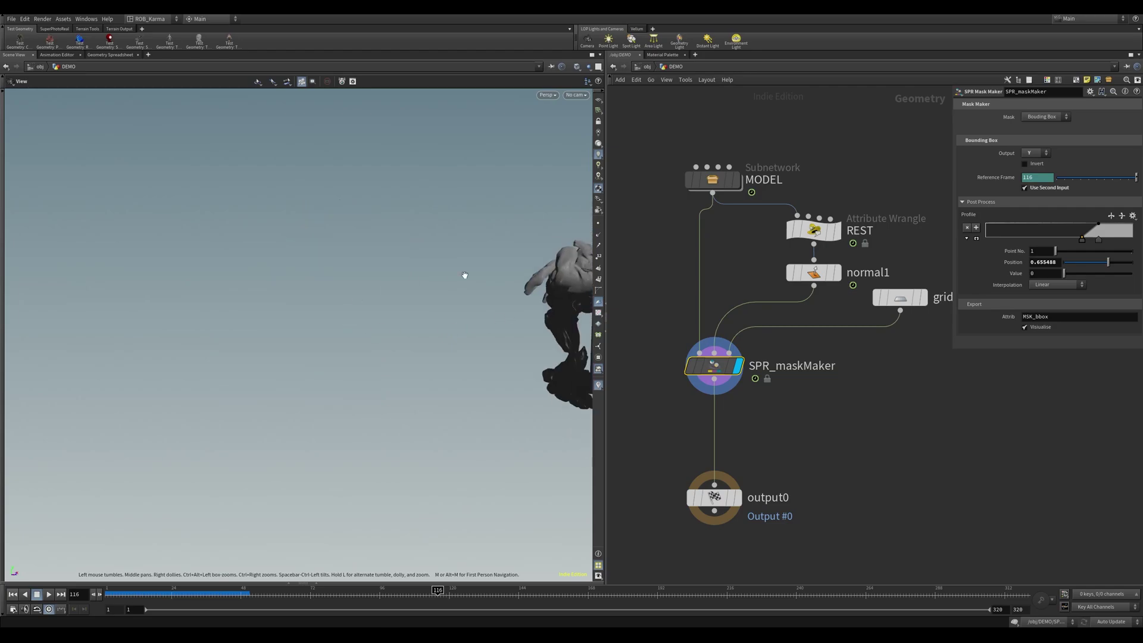
{"action": "left_click_drag", "start_coordinate": [465, 276], "coordinate": [551, 298]}
{"action": "left_click", "coordinate": [608, 599]}
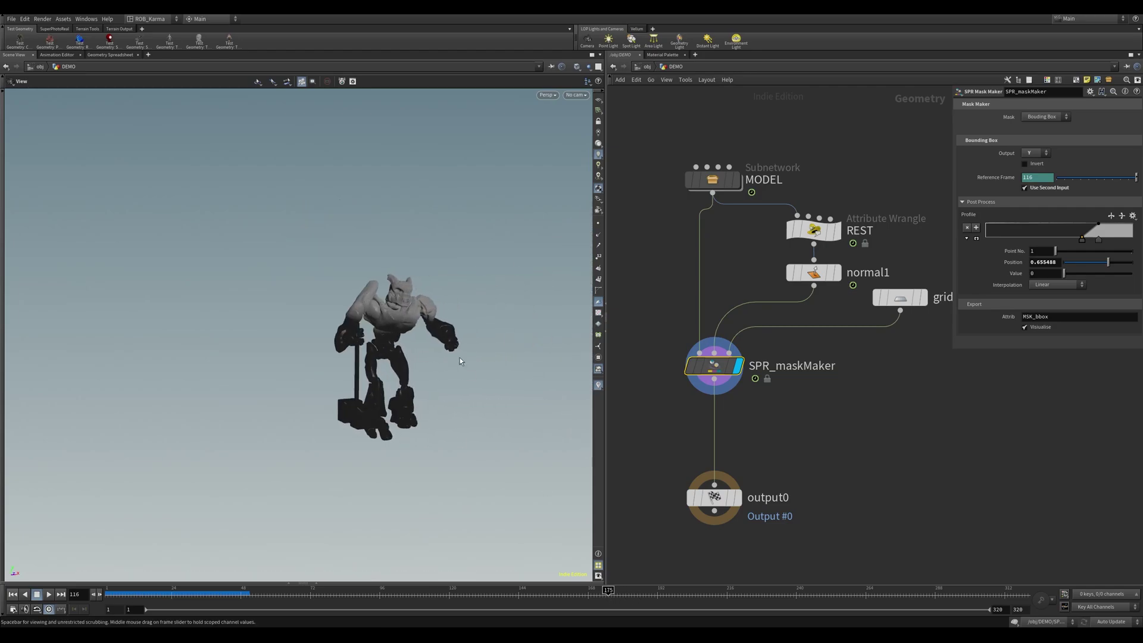
{"action": "middle_click_drag", "start_coordinate": [506, 284], "coordinate": [453, 280]}
{"action": "left_click", "coordinate": [759, 599]}
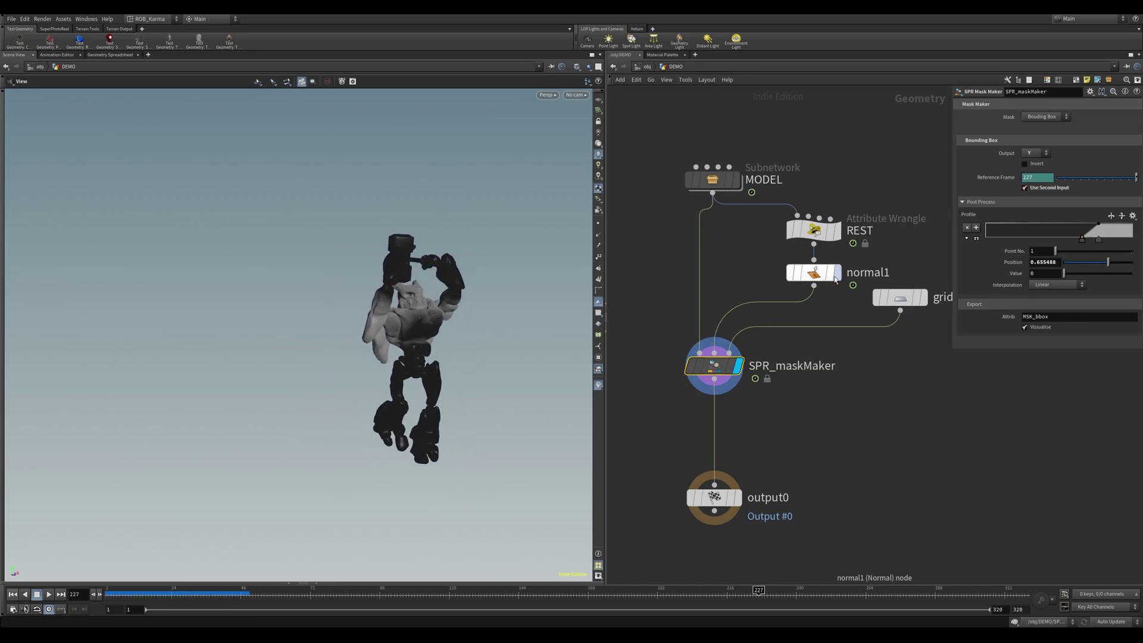
{"action": "left_click_drag", "start_coordinate": [473, 301], "coordinate": [503, 301]}
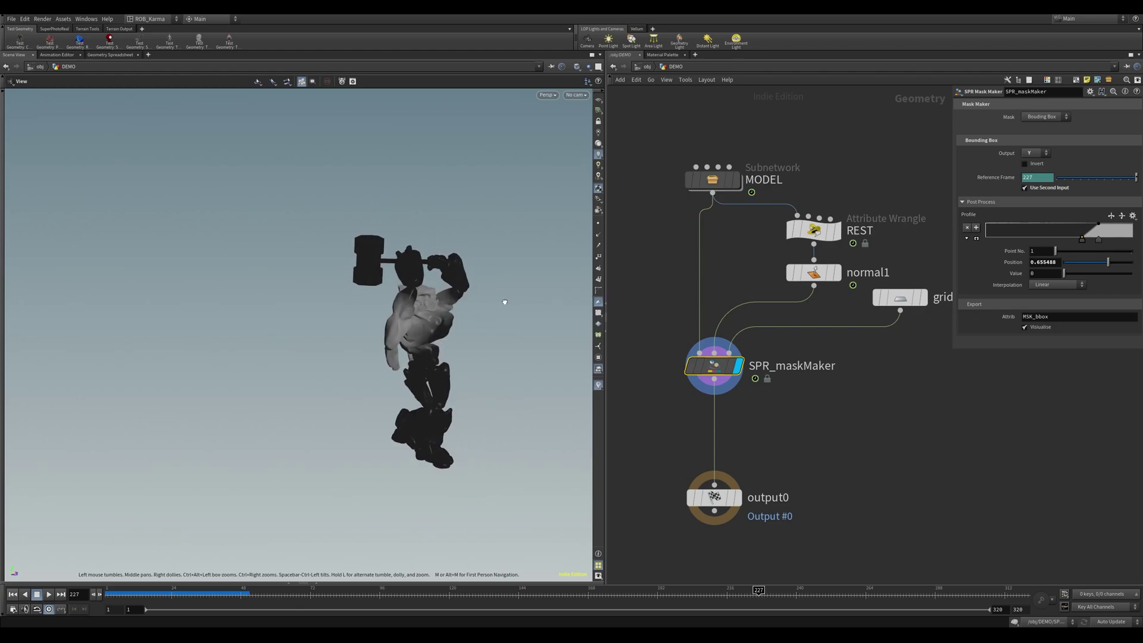
{"action": "left_click_drag", "start_coordinate": [465, 250], "coordinate": [500, 248]}
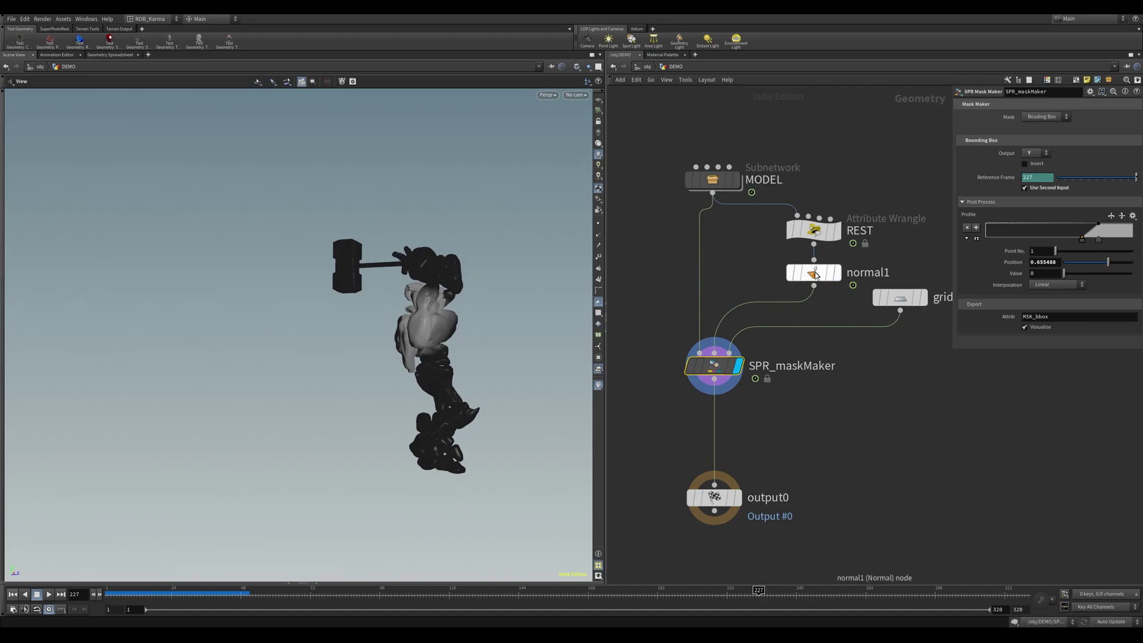
Compare the animated mask with the rest geometry by displaying normal1 and returning to SPR_maskMaker.
{"action": "left_click", "coordinate": [836, 279]}
{"action": "left_click", "coordinate": [838, 276]}
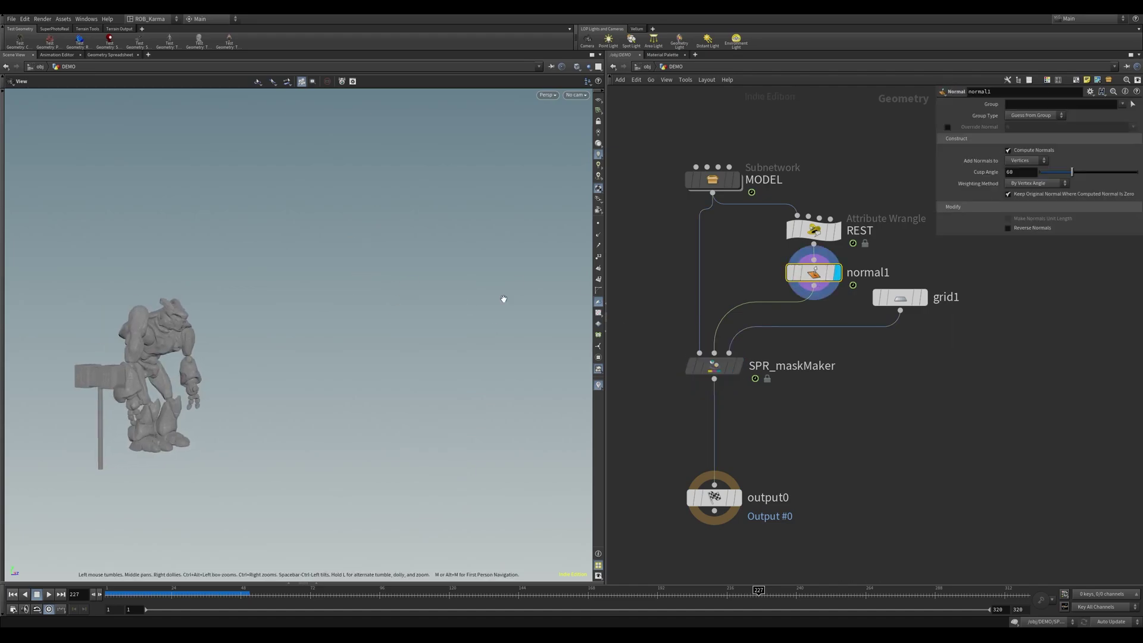
{"action": "left_click", "coordinate": [736, 370]}
{"action": "left_click", "coordinate": [719, 372]}
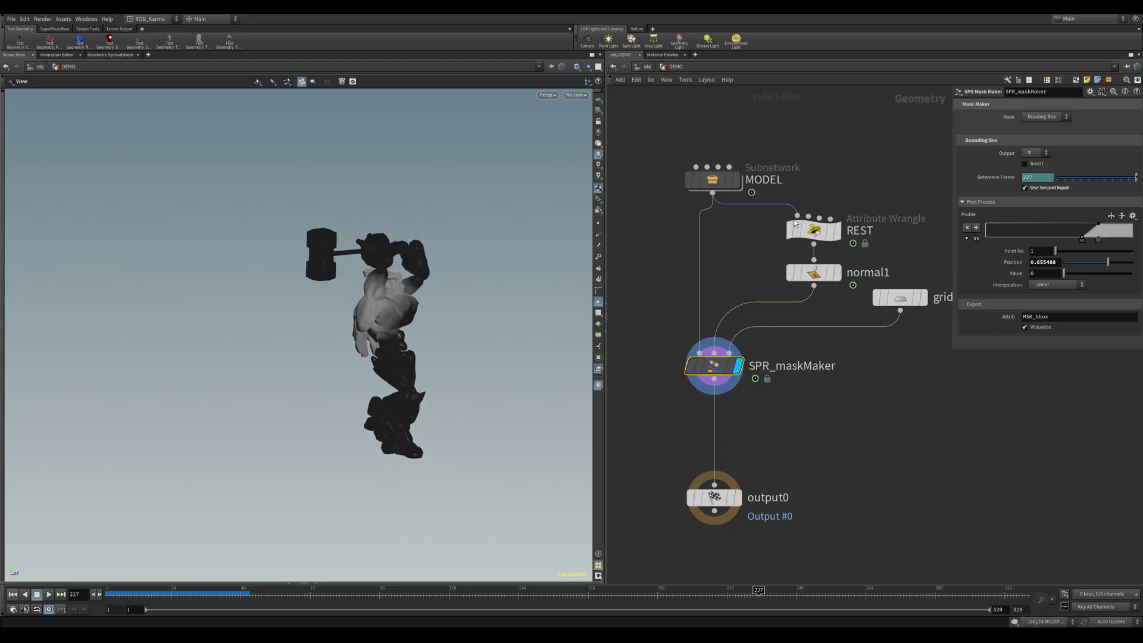
Set the bounding box mask's Reference Frame to $FSTART and turn off Use Second Input.
{"action": "type", "text": "$F"}
{"action": "left_click", "coordinate": [1038, 177]}
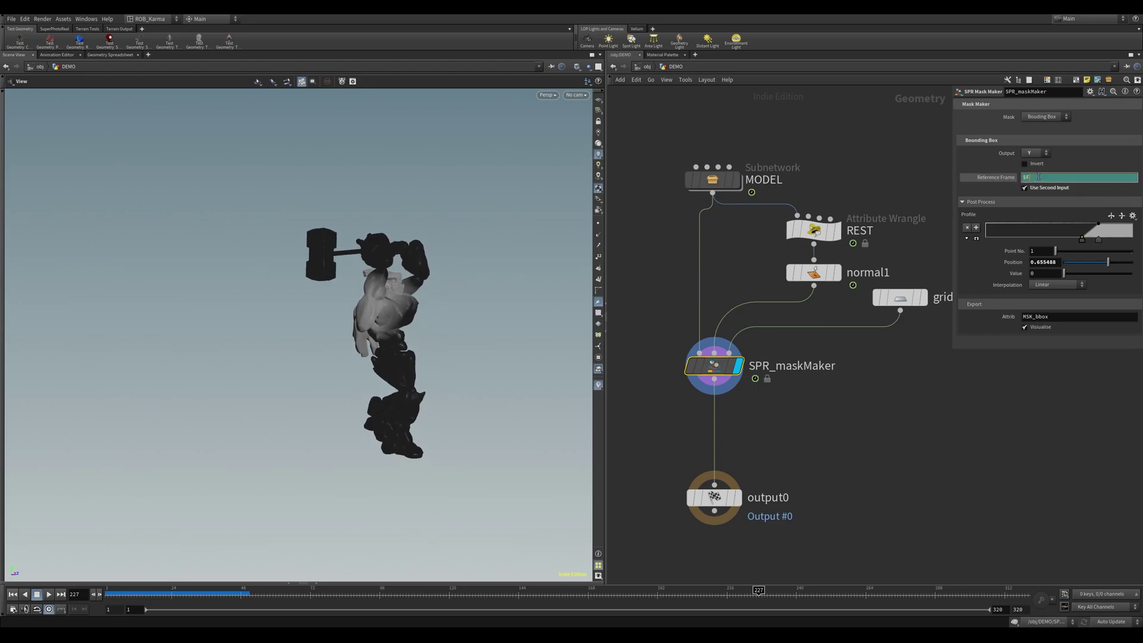
{"action": "type", "text": "START"}
{"action": "key", "text": "Return"}
{"action": "left_click", "coordinate": [1044, 189]}
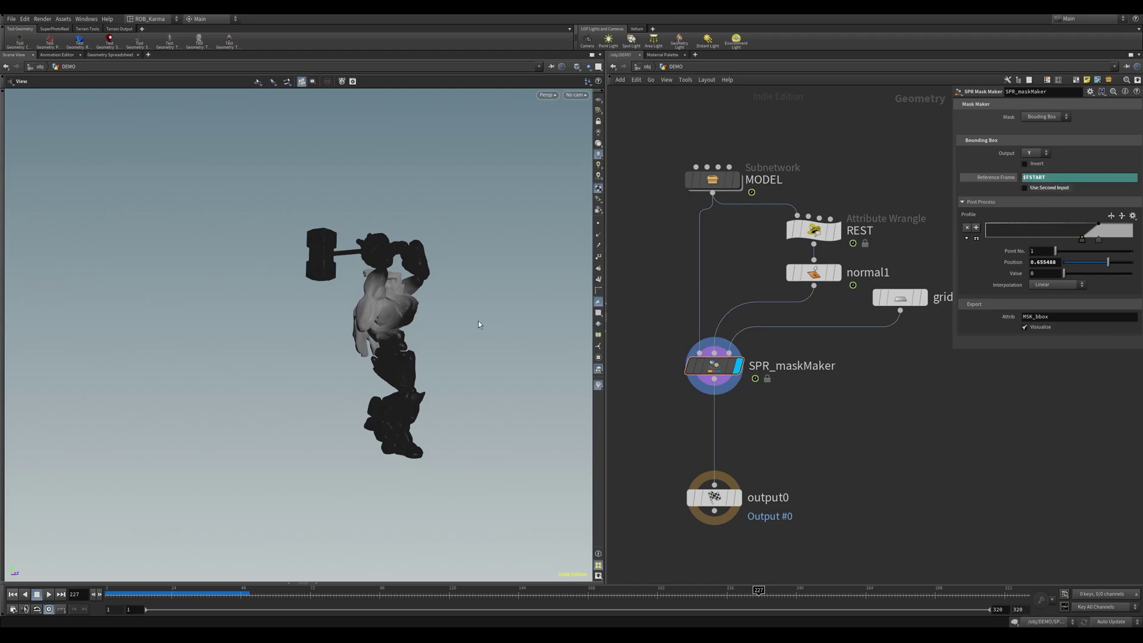
{"action": "key", "text": "space"}
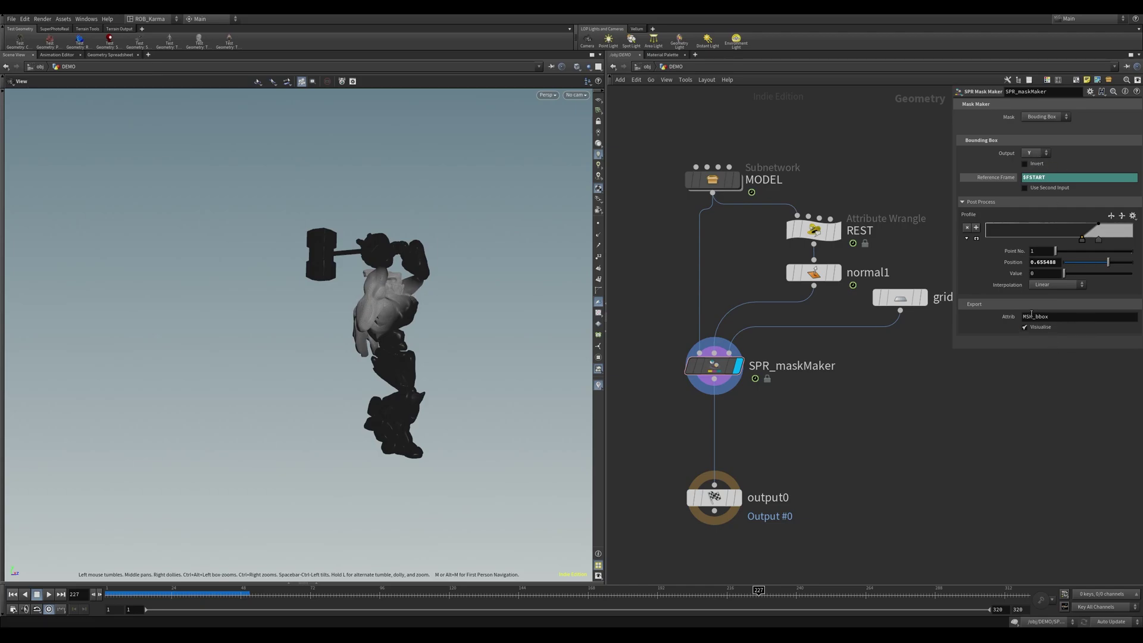
Switch SPR_maskMaker's mask type from Bounding Box to Distance.
{"action": "double_click", "coordinate": [1056, 317]}
{"action": "middle_click_drag", "start_coordinate": [878, 405], "coordinate": [878, 411]}
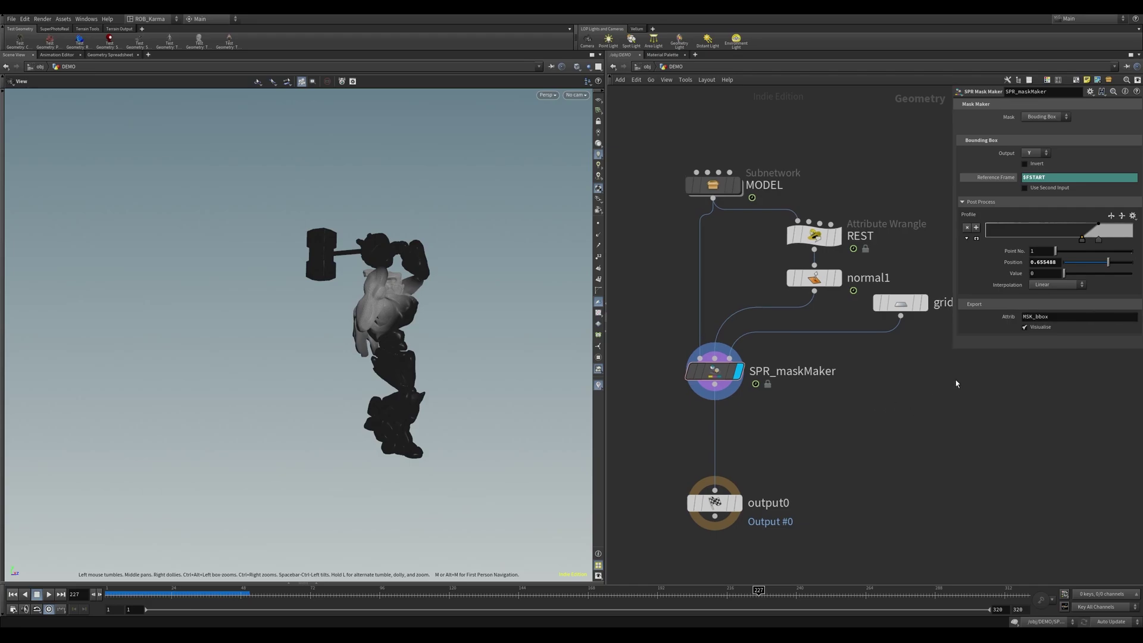
{"action": "left_click", "coordinate": [1043, 327]}
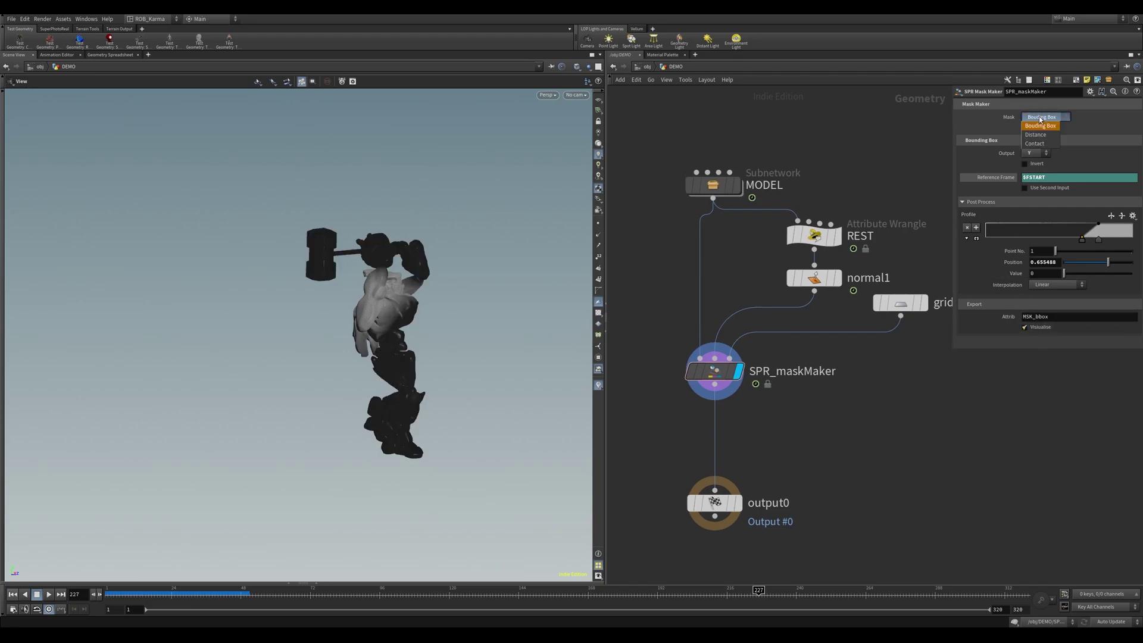
{"action": "left_click", "coordinate": [1040, 135]}
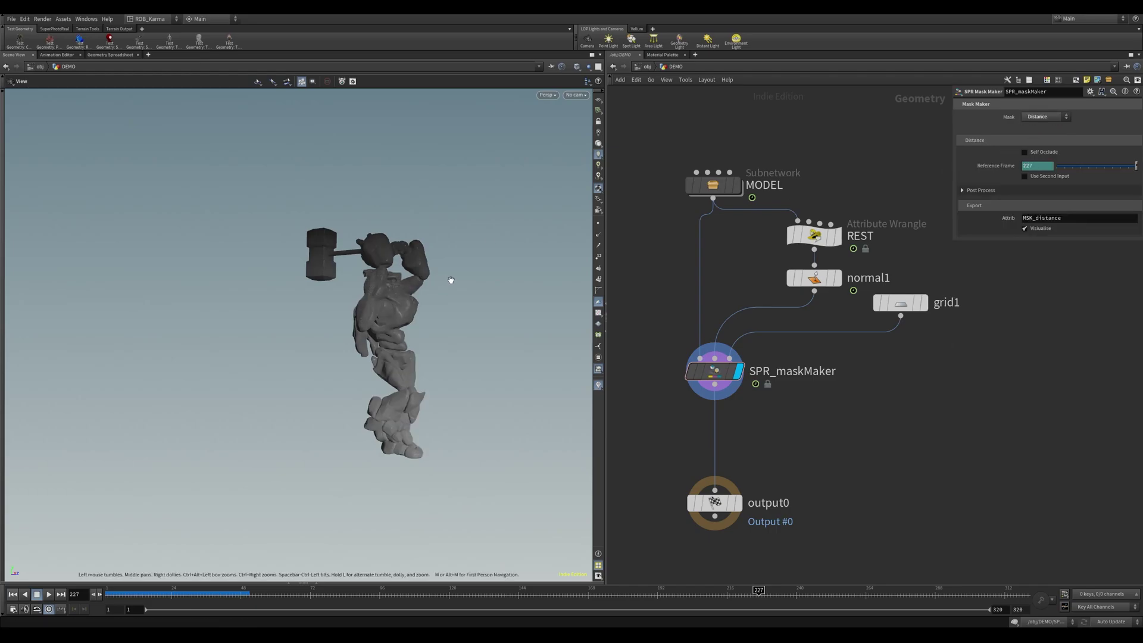
{"action": "left_click_drag", "start_coordinate": [449, 281], "coordinate": [498, 296]}
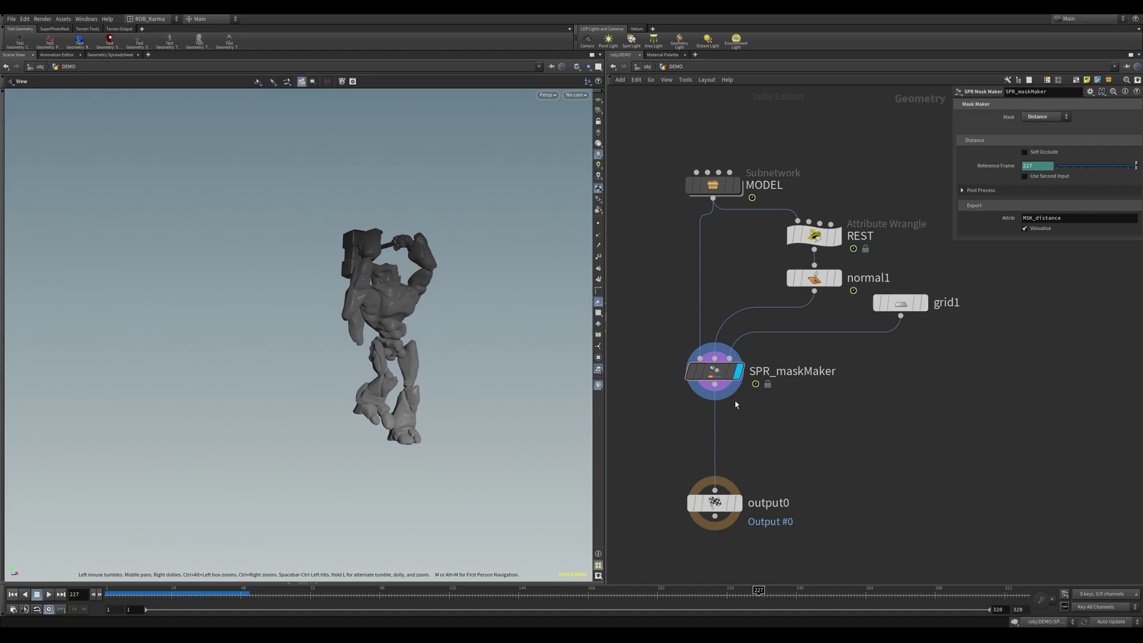
Go to frame 39 and show grid1 as a template beneath the character.
{"action": "left_click_drag", "start_coordinate": [463, 302], "coordinate": [509, 302]}
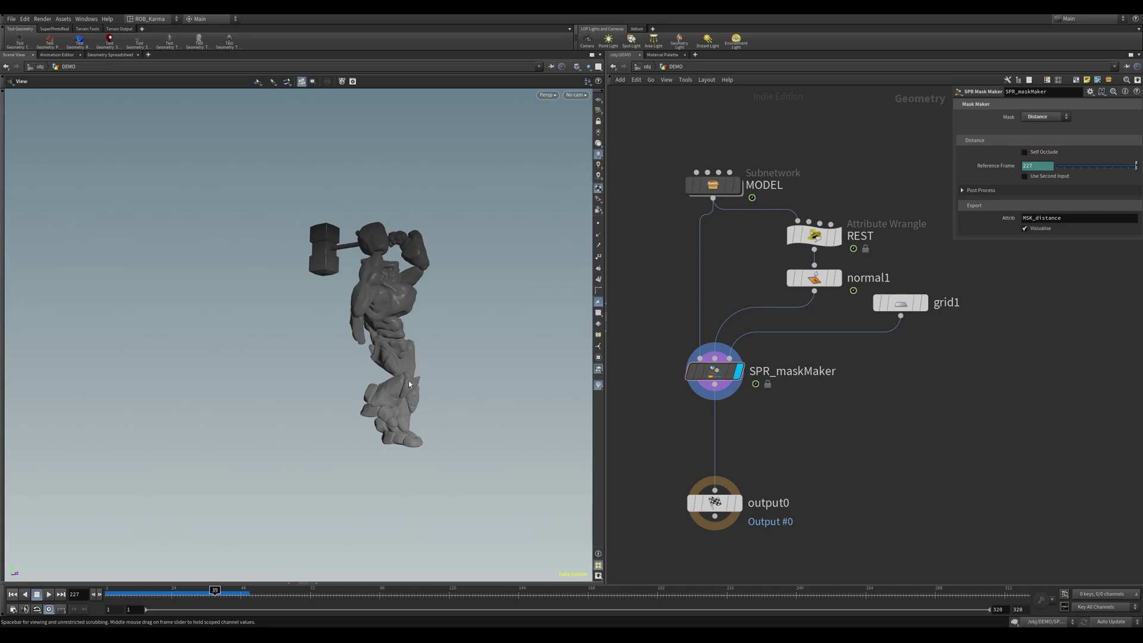
{"action": "left_click_drag", "start_coordinate": [257, 335], "coordinate": [378, 330]}
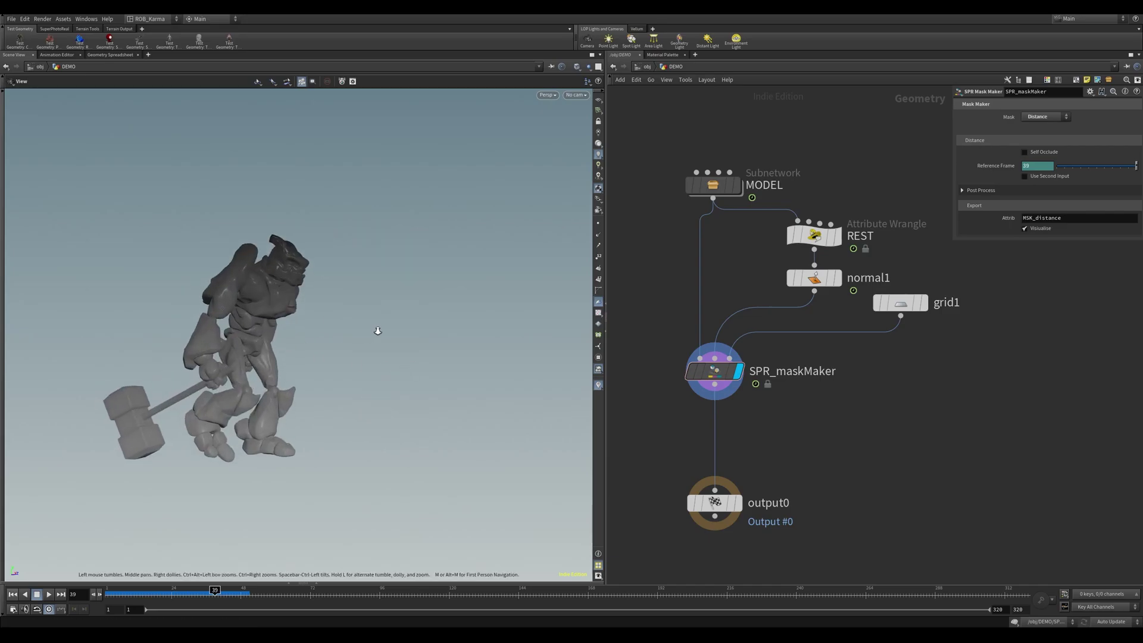
{"action": "left_click", "coordinate": [918, 303]}
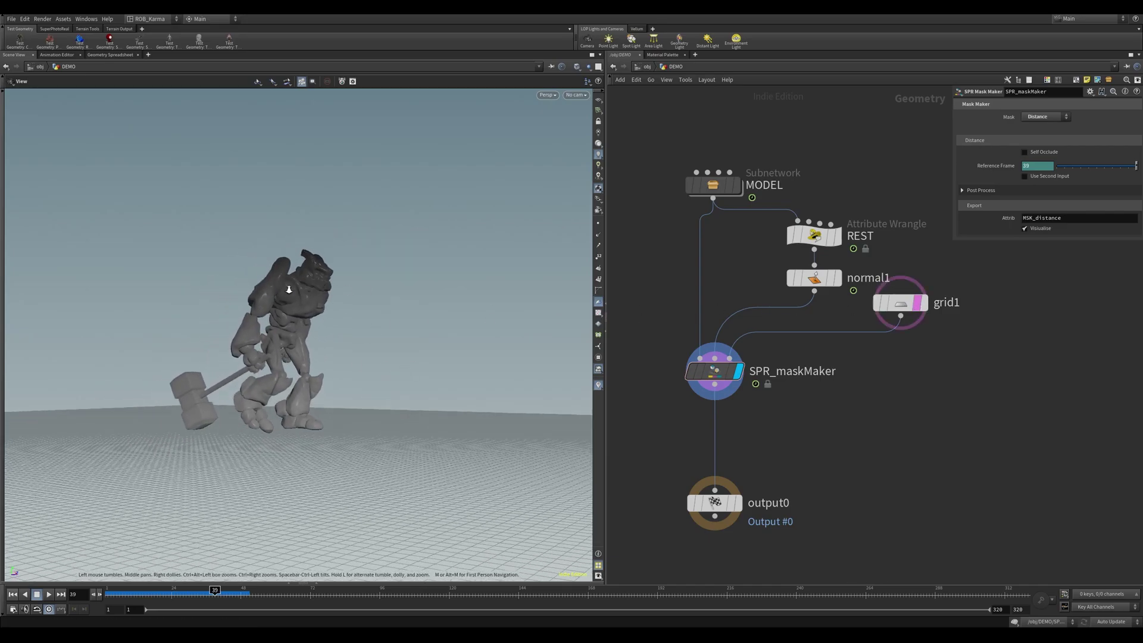
{"action": "left_click_drag", "start_coordinate": [288, 290], "coordinate": [373, 364]}
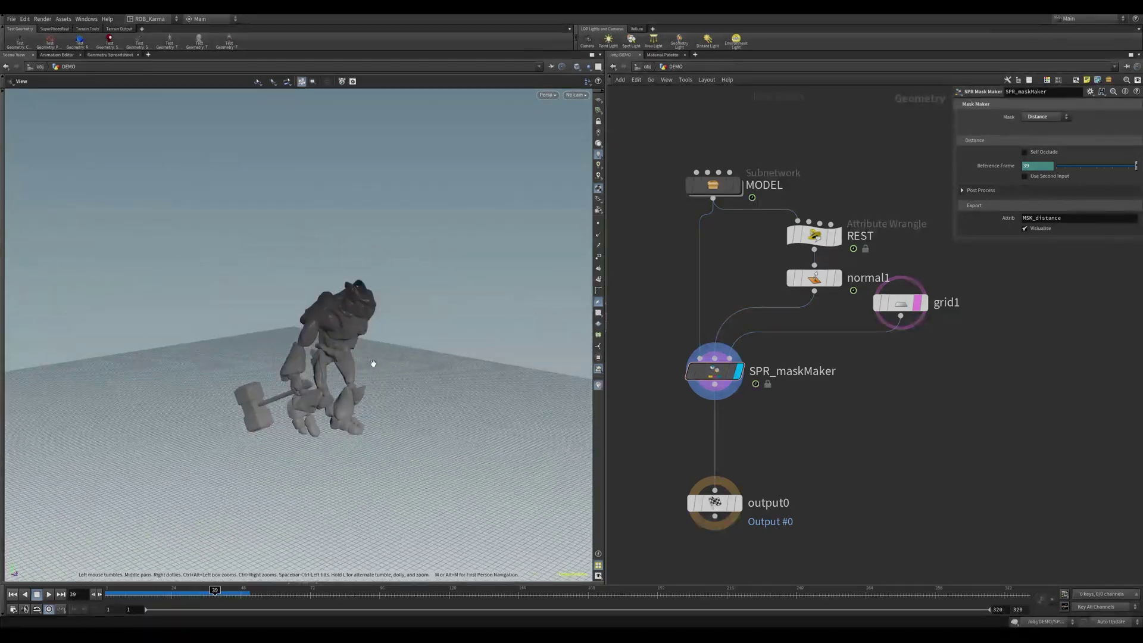
Enable Self Occlude for the distance mask on SPR_maskMaker and inspect the result on the character.
{"action": "left_click", "coordinate": [715, 371]}
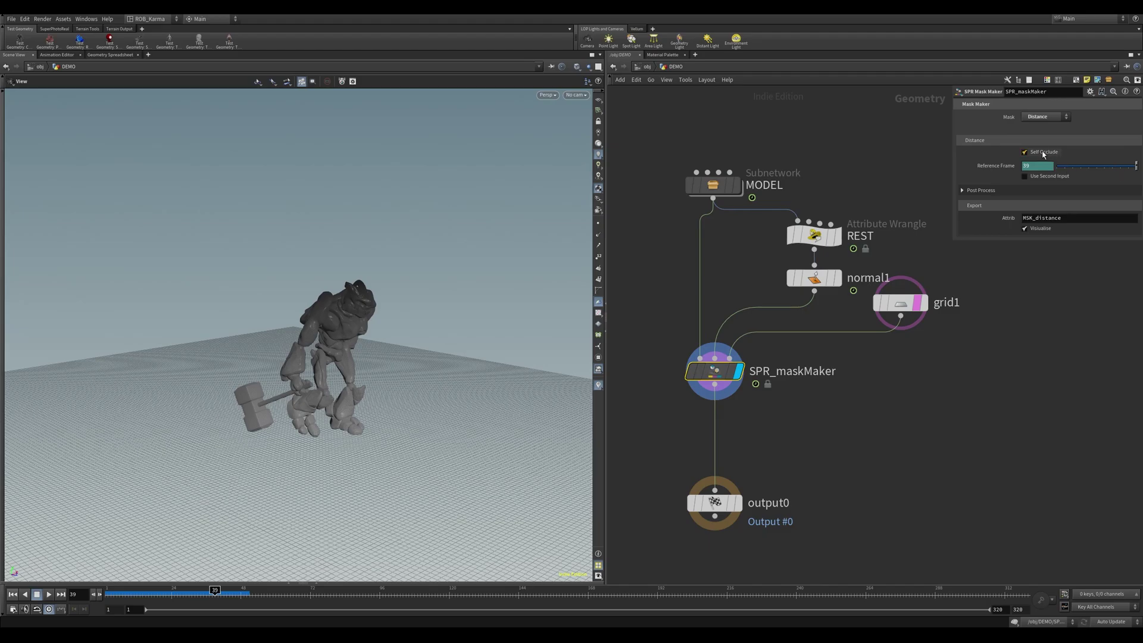
{"action": "left_click", "coordinate": [1044, 153]}
{"action": "left_click_drag", "start_coordinate": [333, 357], "coordinate": [318, 329]}
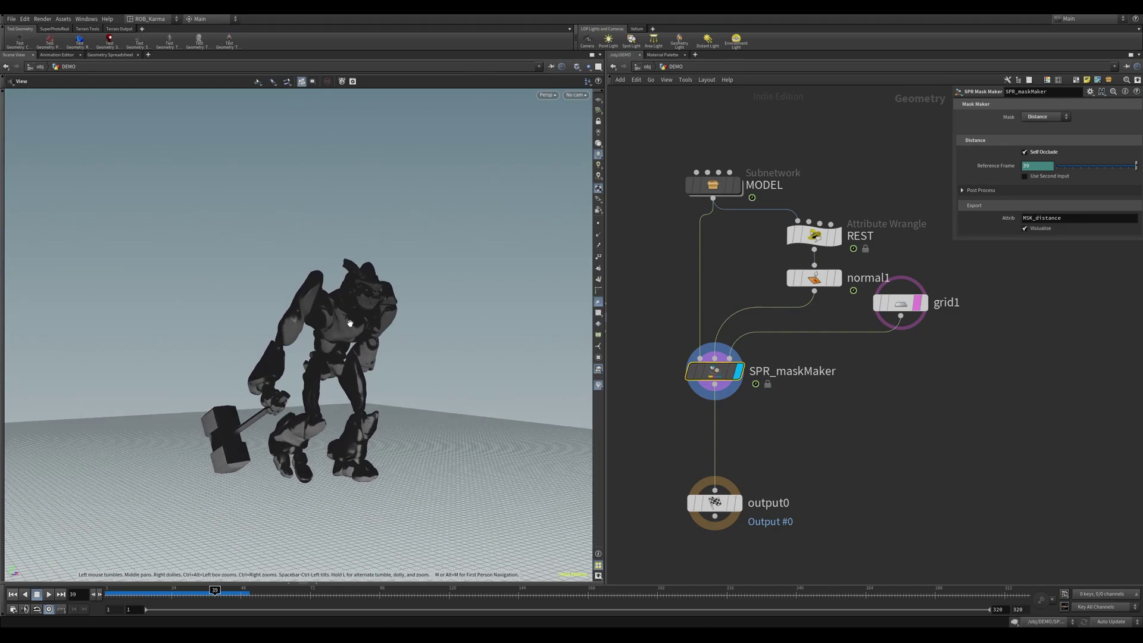
{"action": "left_click_drag", "start_coordinate": [329, 490], "coordinate": [280, 441]}
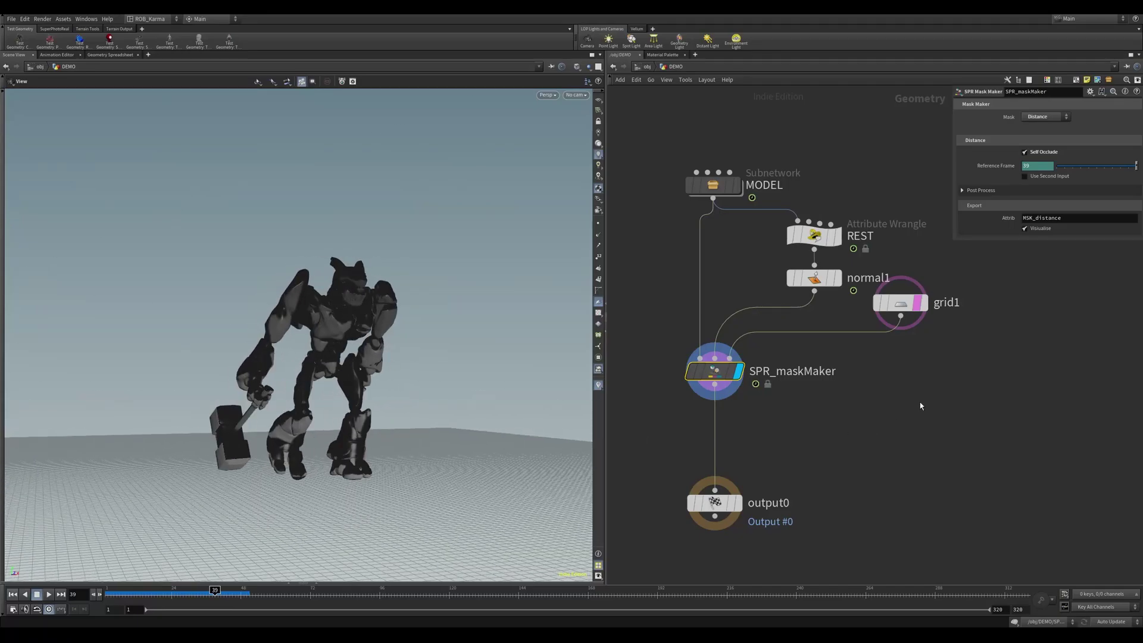
Add a Sphere node to the network beside SPR_maskMaker and display it.
{"action": "key", "text": "Tab"}
{"action": "type", "text": "spher"}
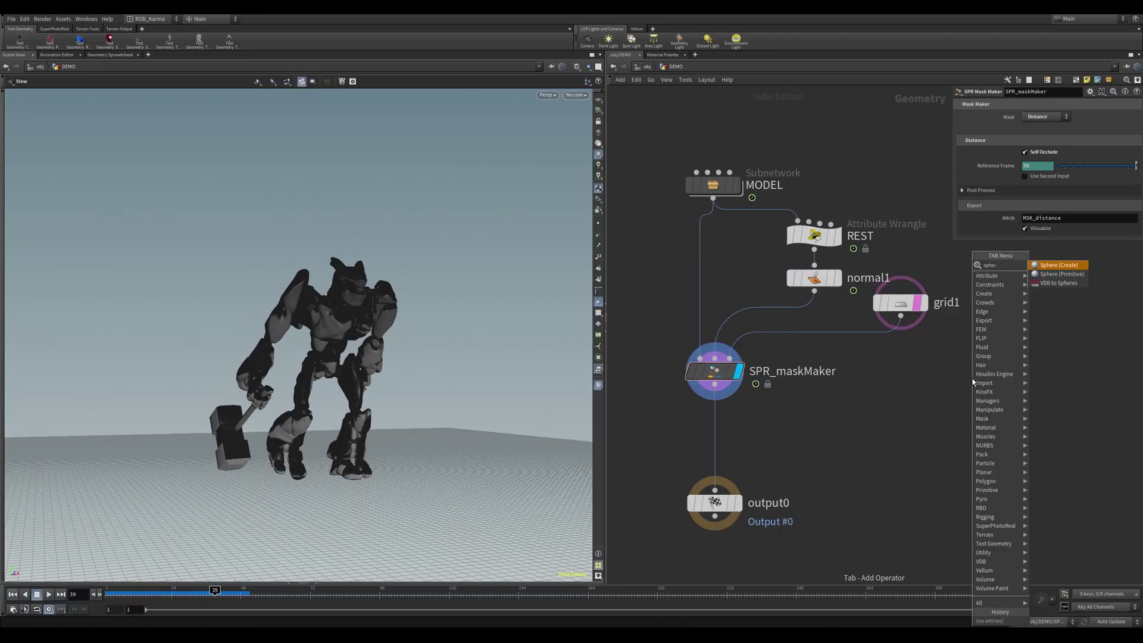
{"action": "key", "text": "Return"}
{"action": "left_click", "coordinate": [972, 378]}
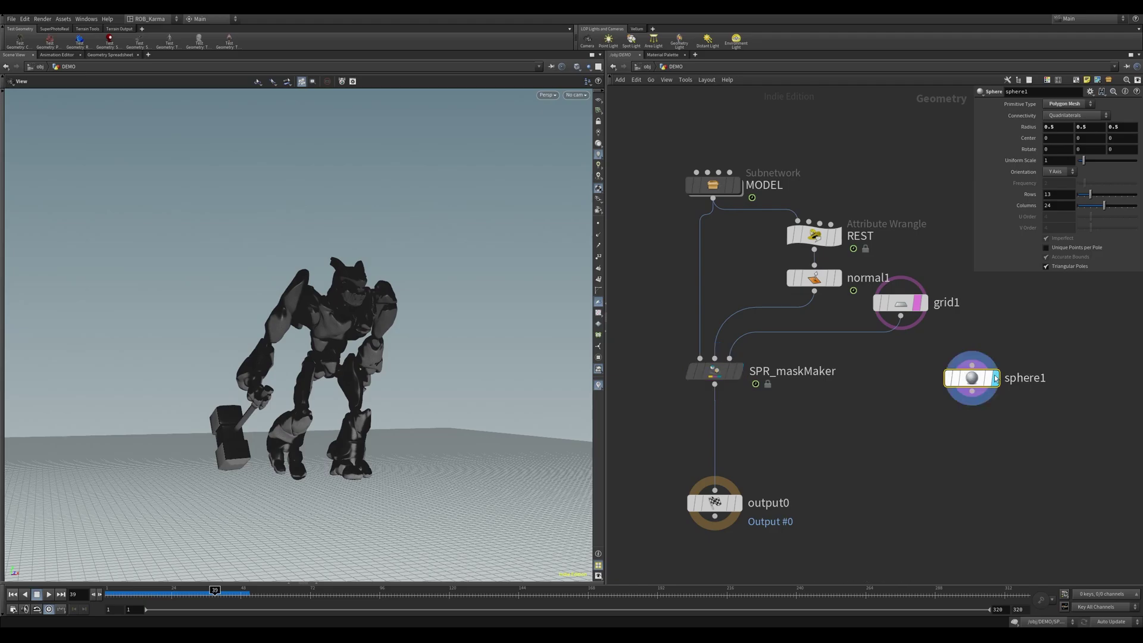
{"action": "right_click_drag", "start_coordinate": [362, 301], "coordinate": [268, 265]}
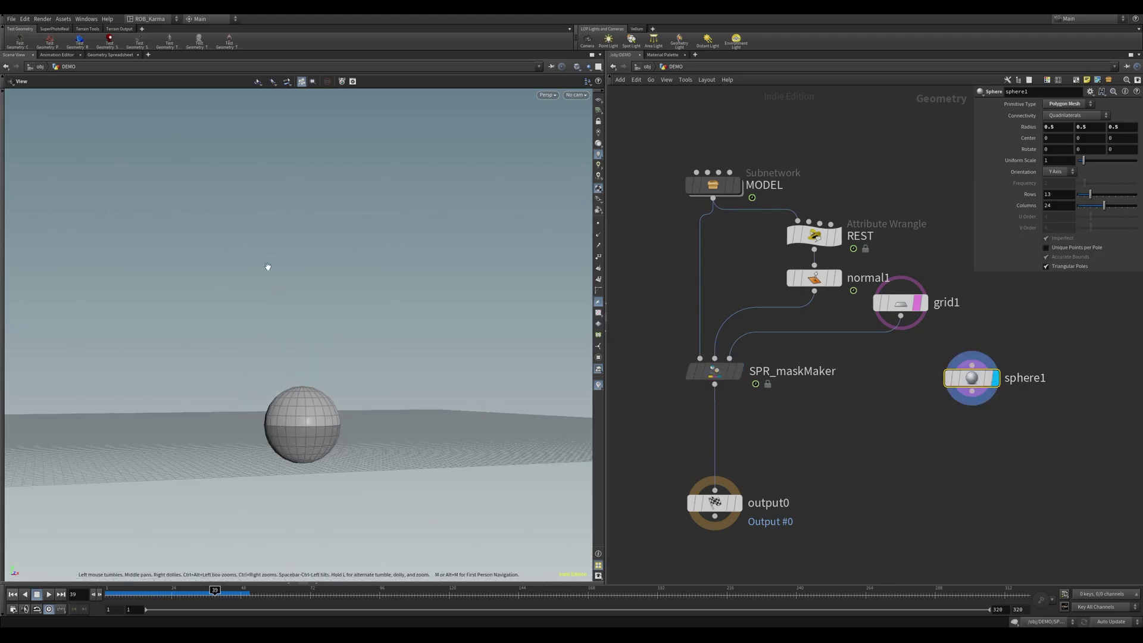
Raise sphere1 above the ground to a Center Y of about 3.37.
{"action": "left_click", "coordinate": [3, 93]}
{"action": "left_click", "coordinate": [7, 215]}
{"action": "left_click_drag", "start_coordinate": [330, 237], "coordinate": [302, 136], "text": "alt"}
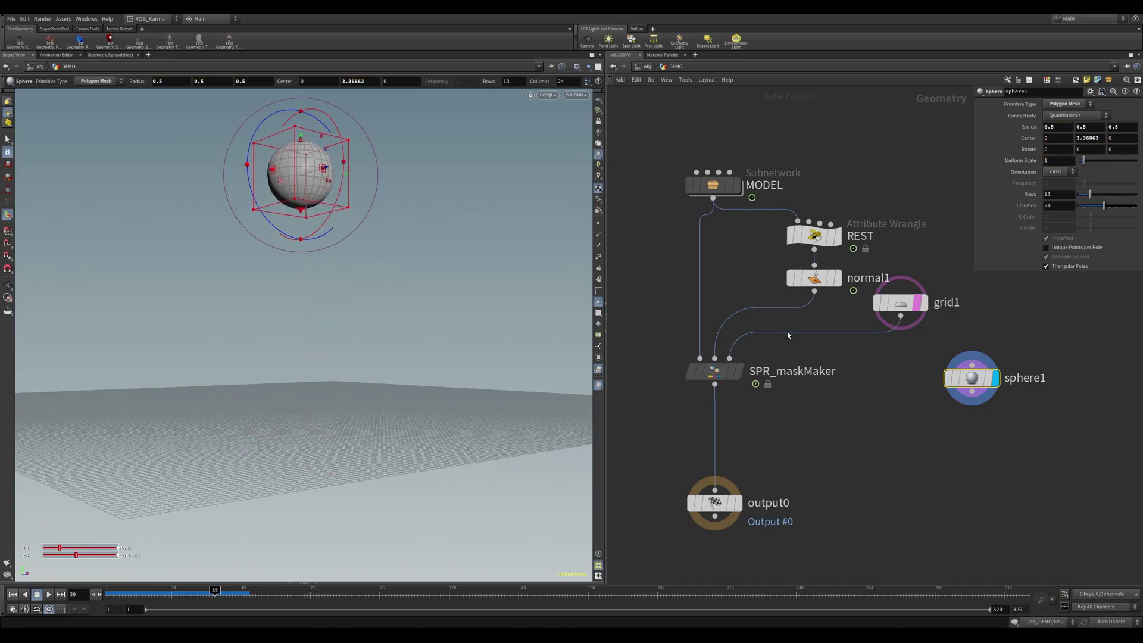
Connect sphere1 to SPR_maskMaker's Terrain input in place of grid1 and display SPR_maskMaker.
{"action": "left_click_drag", "start_coordinate": [972, 392], "coordinate": [730, 358]}
{"action": "left_click", "coordinate": [716, 373]}
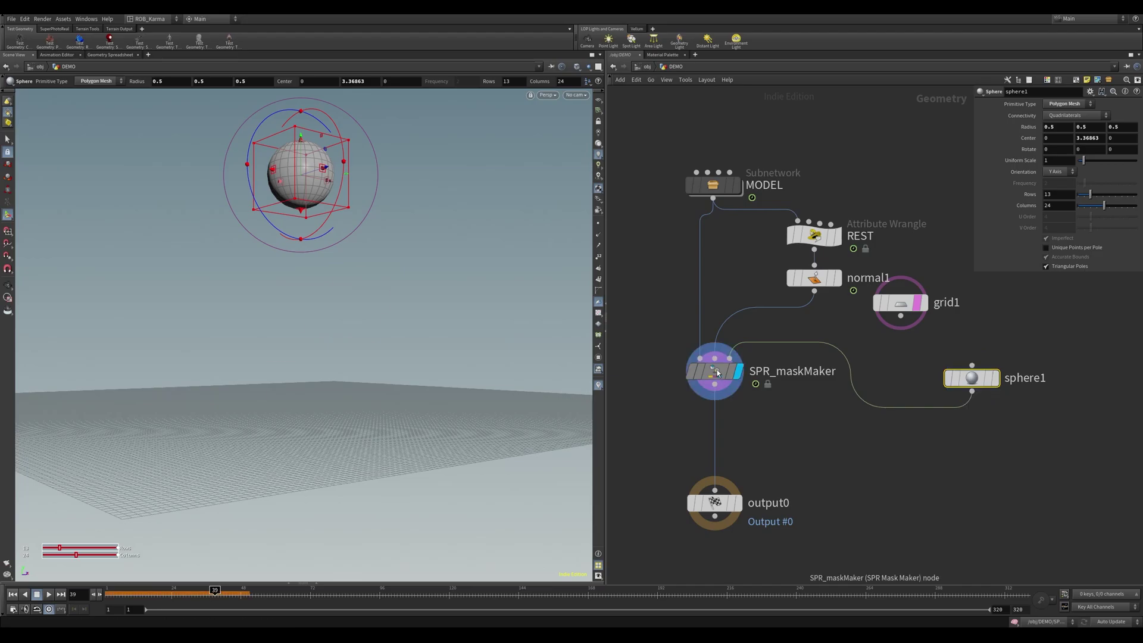
Move sphere1 along Z to a center value of about 2.45 while viewing its effect on the character.
{"action": "left_click_drag", "start_coordinate": [541, 255], "coordinate": [383, 227], "text": "alt"}
{"action": "left_click_drag", "start_coordinate": [1025, 434], "coordinate": [986, 381]}
{"action": "left_click_drag", "start_coordinate": [382, 151], "coordinate": [357, 197]}
{"action": "key", "text": "Return"}
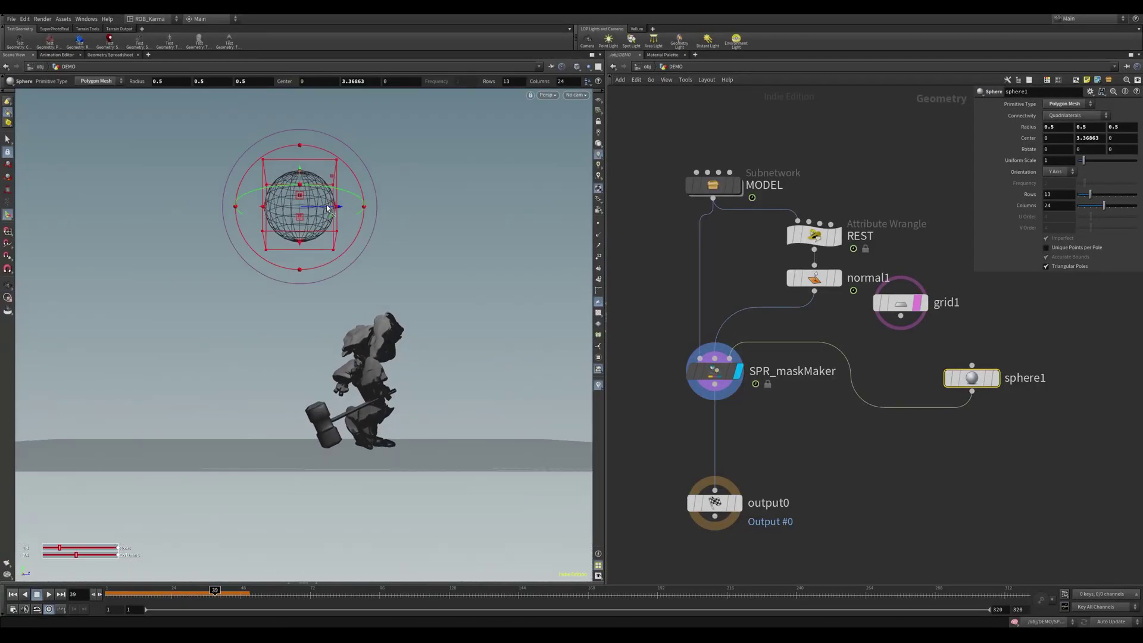
{"action": "middle_click_drag", "start_coordinate": [498, 218], "coordinate": [498, 218]}
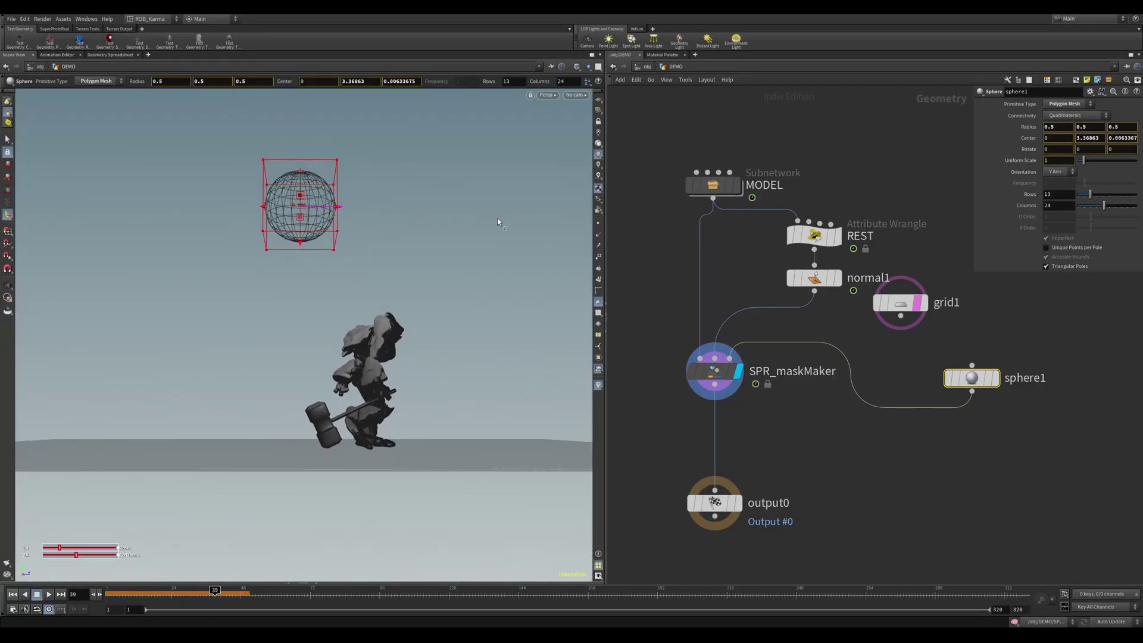
{"action": "left_click_drag", "start_coordinate": [498, 218], "coordinate": [507, 218]}
Turn off Self Occlude for the distance mask on SPR_maskMaker.
{"action": "left_click_drag", "start_coordinate": [485, 288], "coordinate": [358, 275], "text": "alt"}
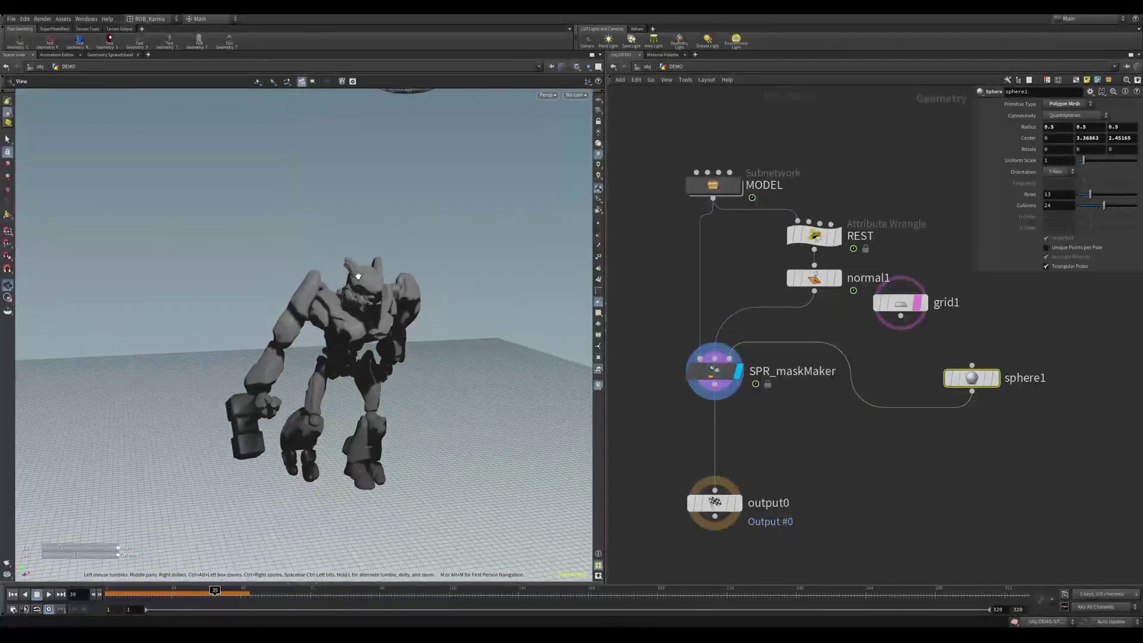
{"action": "key", "text": "Return"}
{"action": "right_click_drag", "start_coordinate": [402, 285], "coordinate": [351, 370], "text": "alt"}
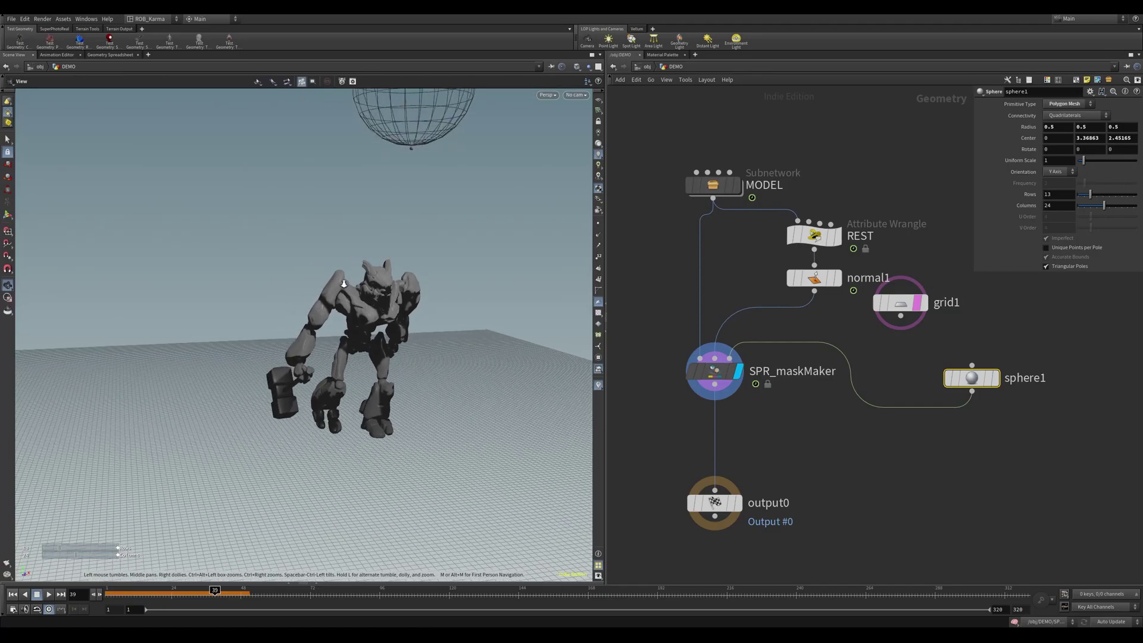
{"action": "left_click_drag", "start_coordinate": [351, 369], "coordinate": [336, 190], "text": "alt"}
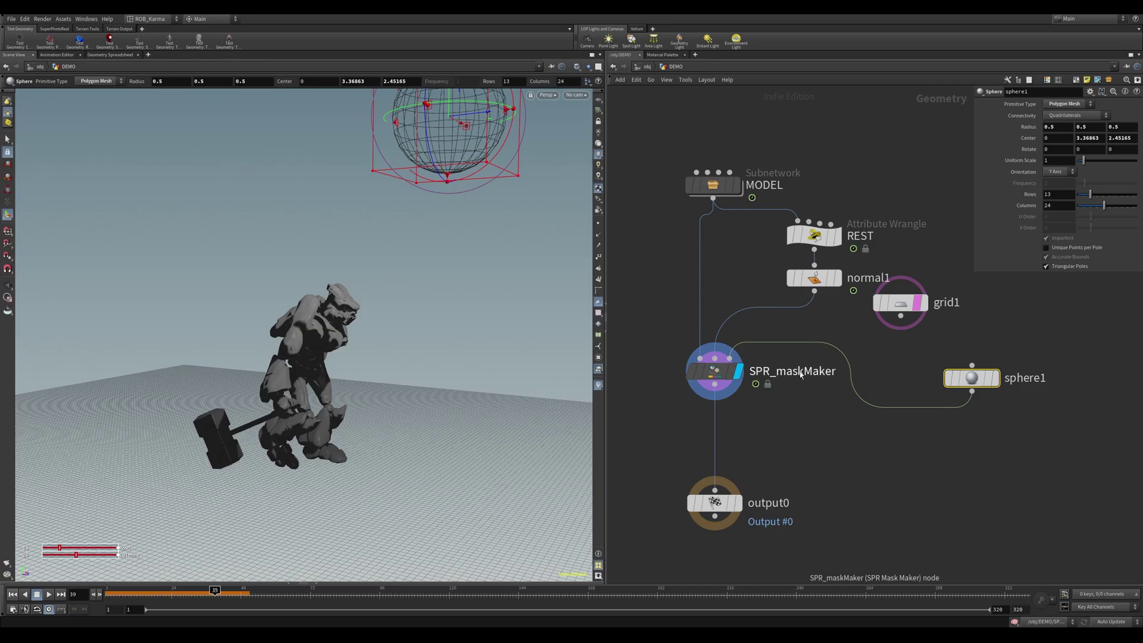
{"action": "middle_click_drag", "start_coordinate": [468, 317], "coordinate": [471, 341], "text": "alt"}
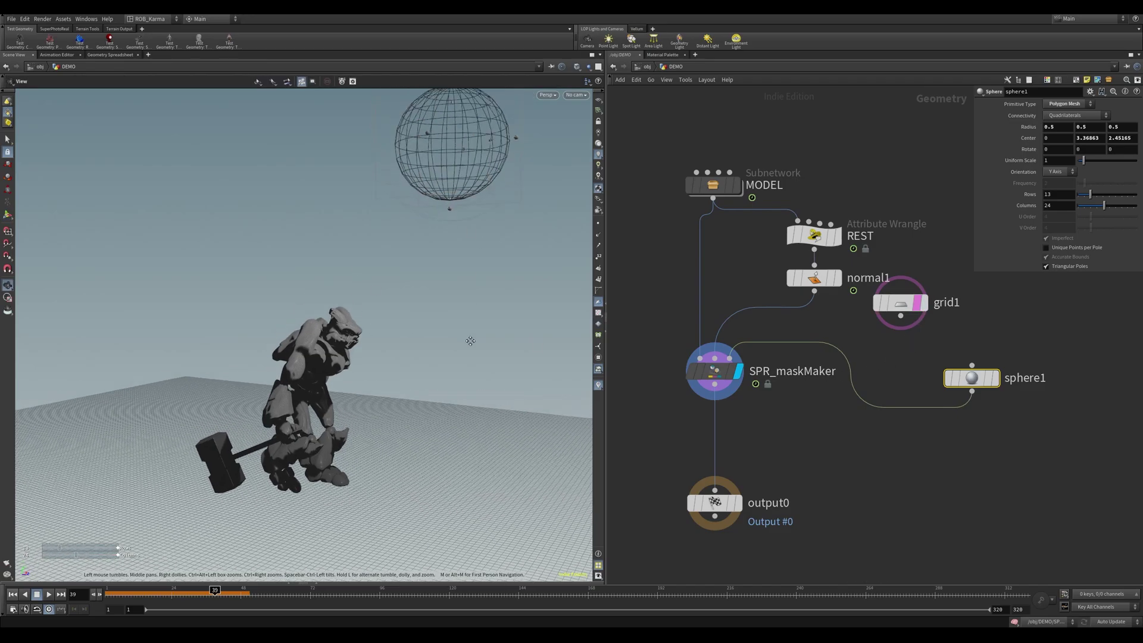
{"action": "key", "text": "Return"}
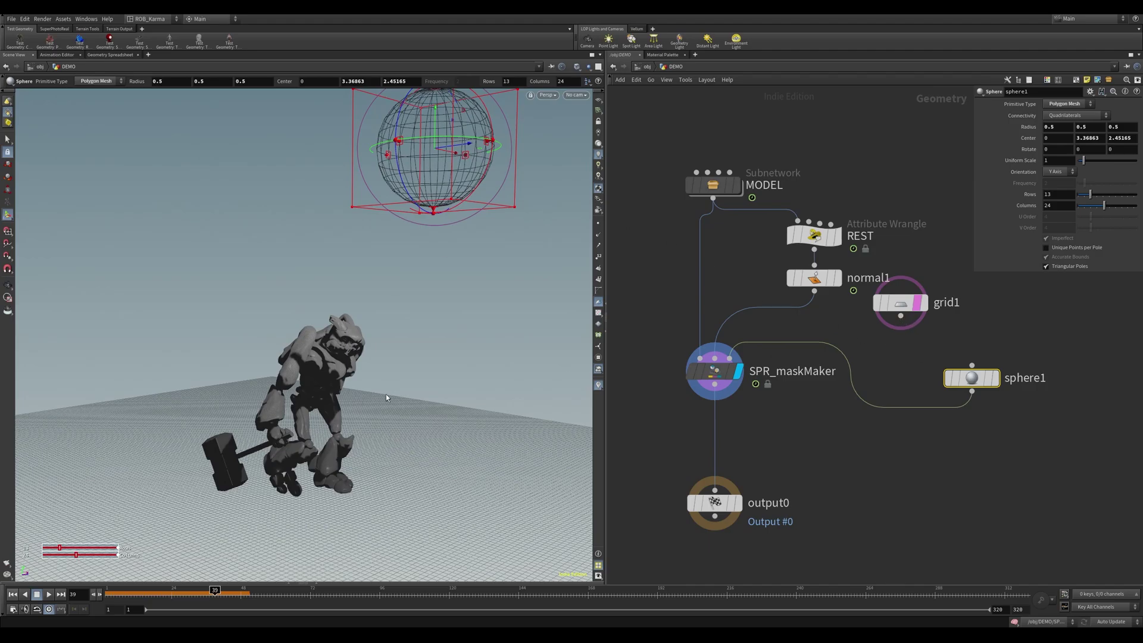
{"action": "left_click_drag", "start_coordinate": [314, 395], "coordinate": [417, 349], "text": "alt"}
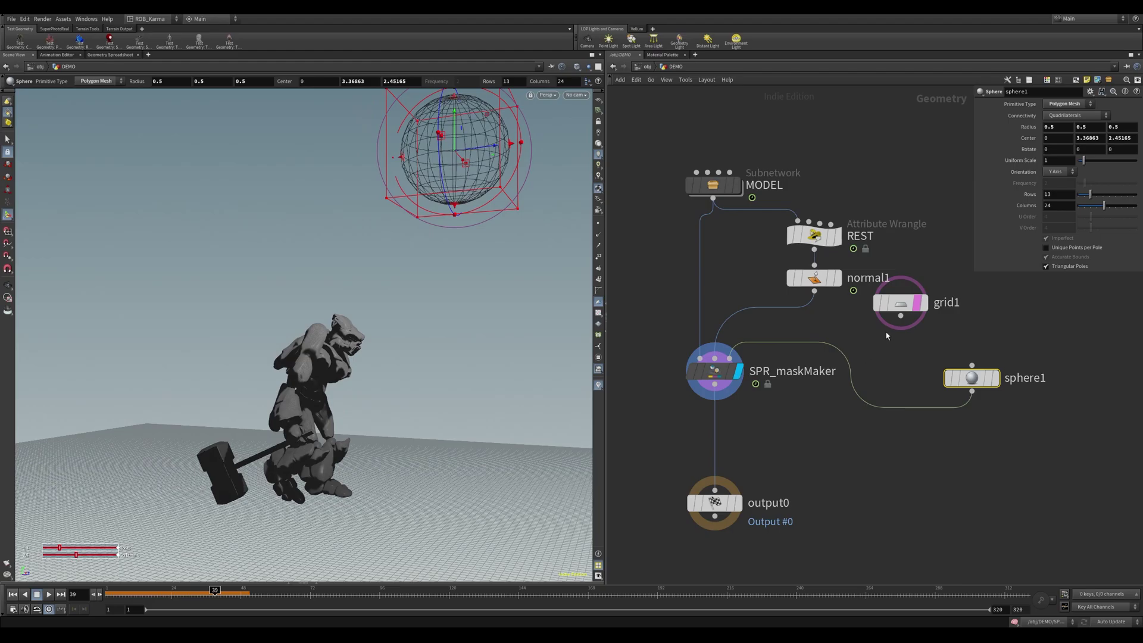
{"action": "left_click", "coordinate": [714, 372]}
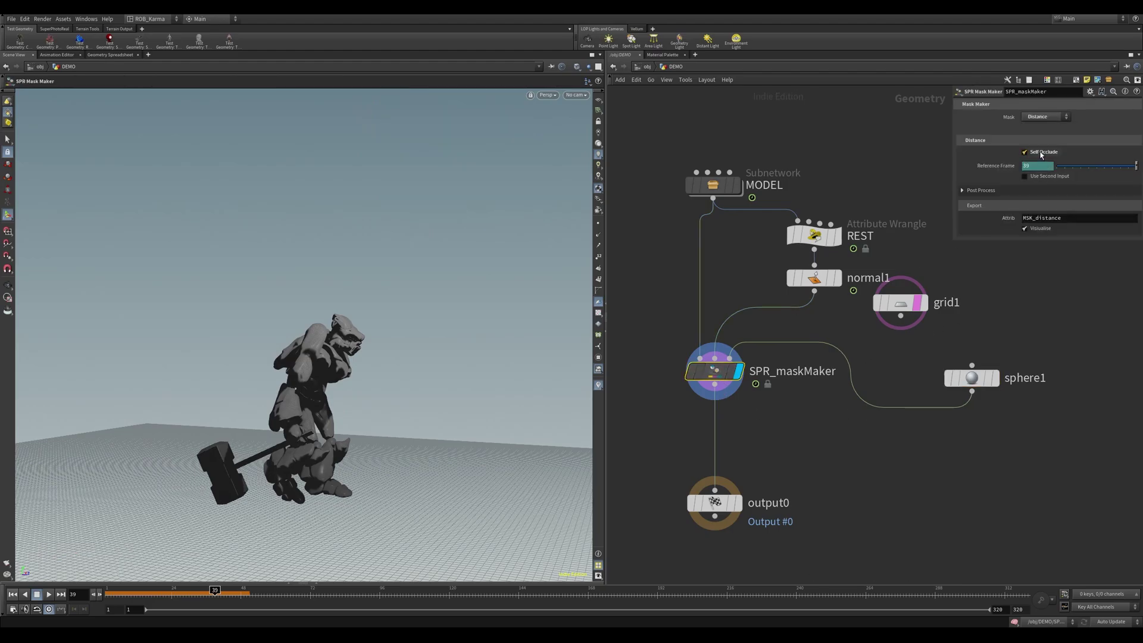
{"action": "left_click", "coordinate": [1025, 152]}
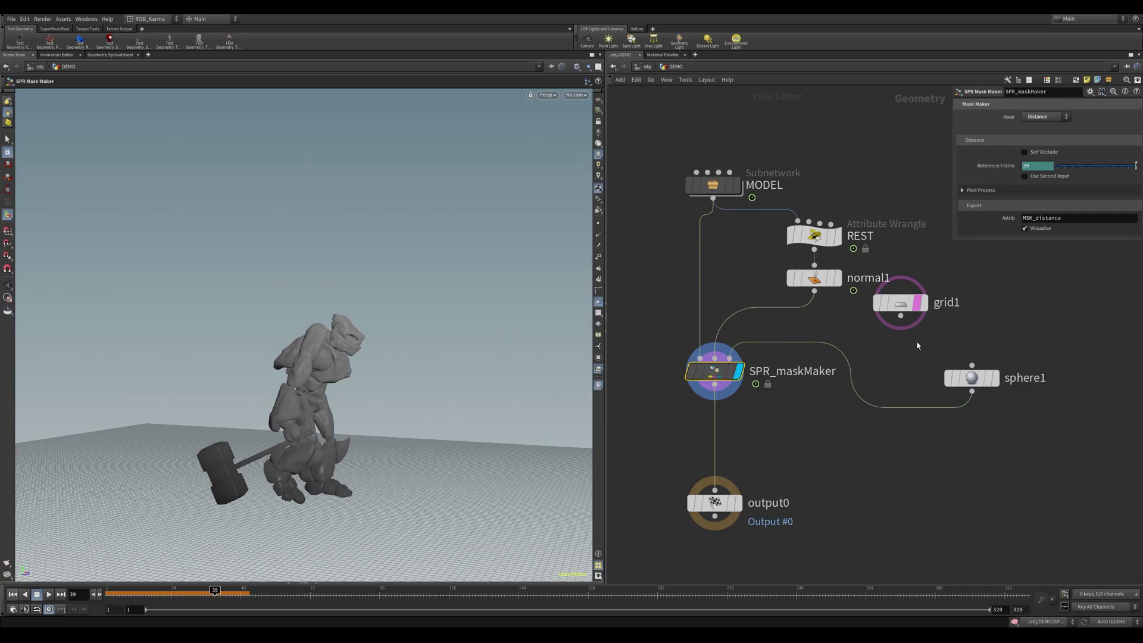
Reconnect grid1 to SPR_maskMaker's Terrain input and turn off grid1's template display.
{"action": "left_click_drag", "start_coordinate": [901, 316], "coordinate": [732, 359]}
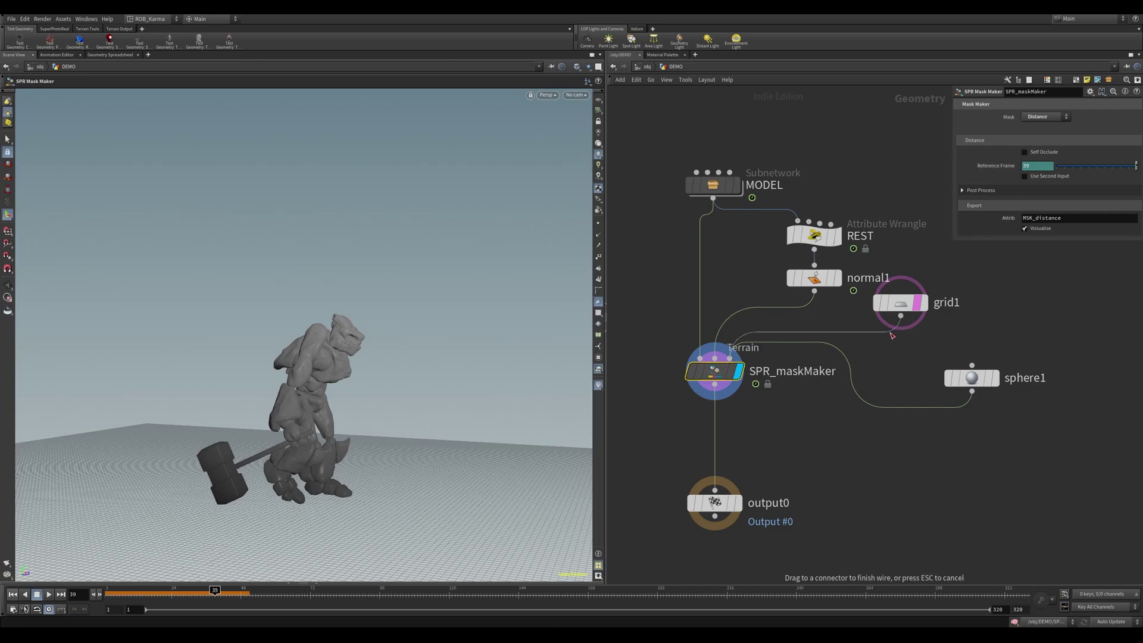
{"action": "left_click", "coordinate": [901, 316]}
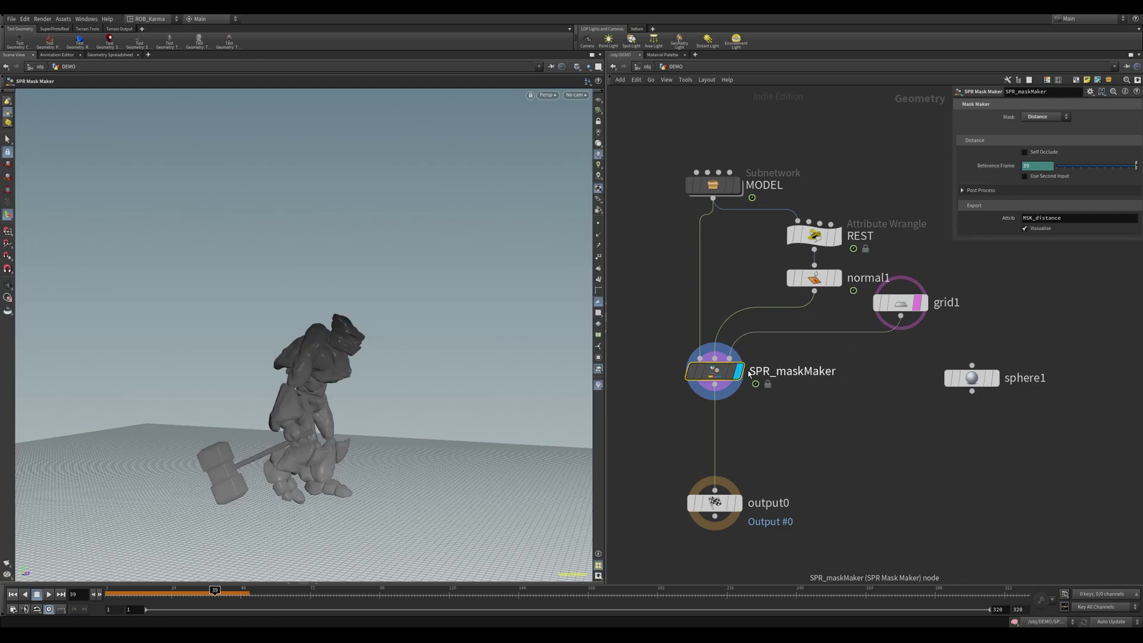
{"action": "left_click", "coordinate": [920, 303]}
Switch SPR_maskMaker's mask type to Contact and show MODEL as a template over the grid.
{"action": "left_click", "coordinate": [1046, 116]}
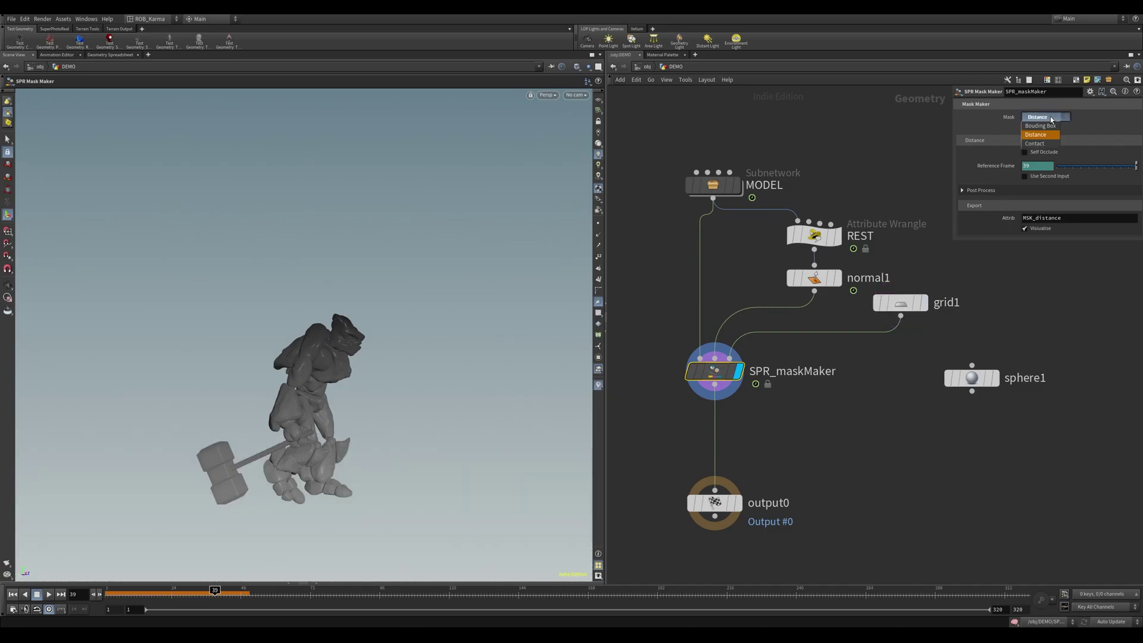
{"action": "left_click", "coordinate": [1045, 144]}
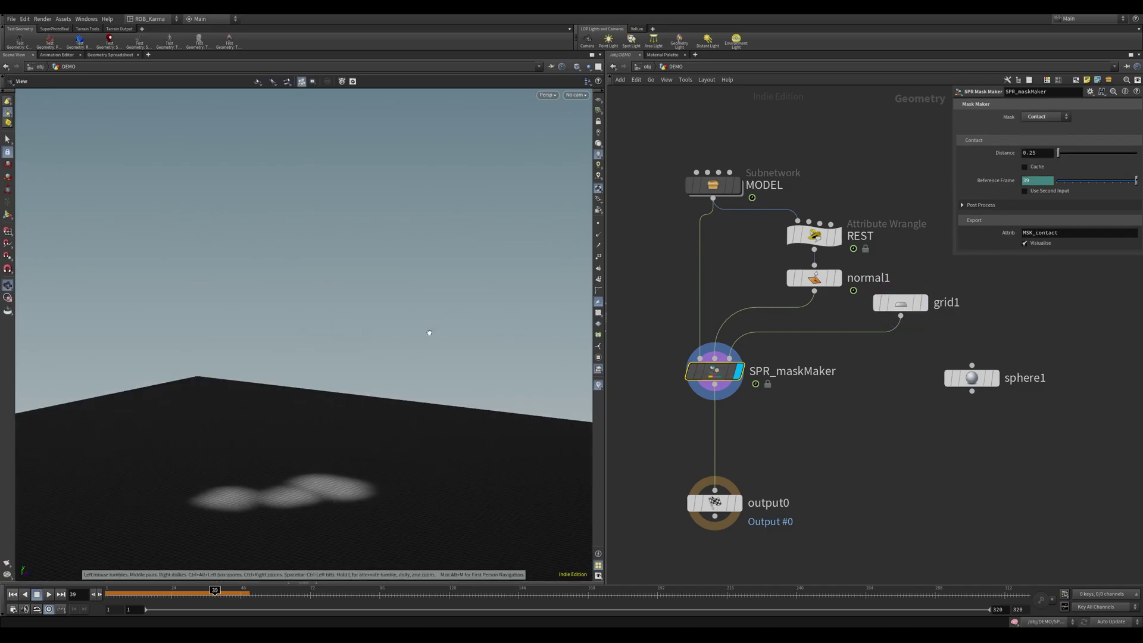
{"action": "left_click", "coordinate": [729, 185]}
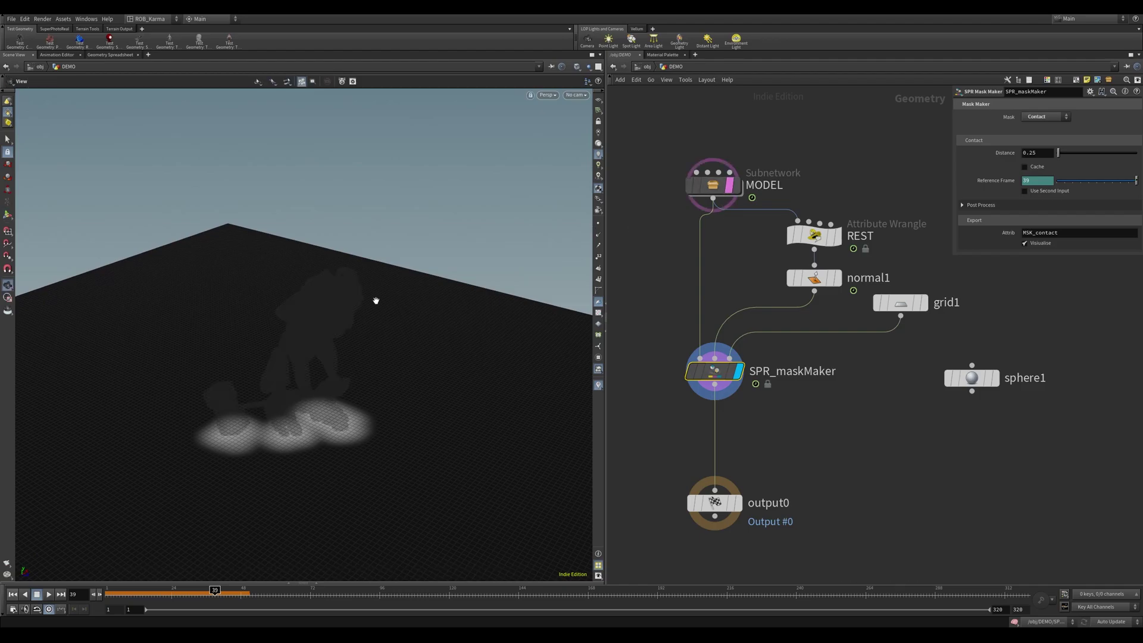
Examine the contact mask beneath the character at frames 79 and 126.
{"action": "left_click_drag", "start_coordinate": [375, 301], "coordinate": [402, 229], "text": "alt"}
{"action": "key", "text": "Return"}
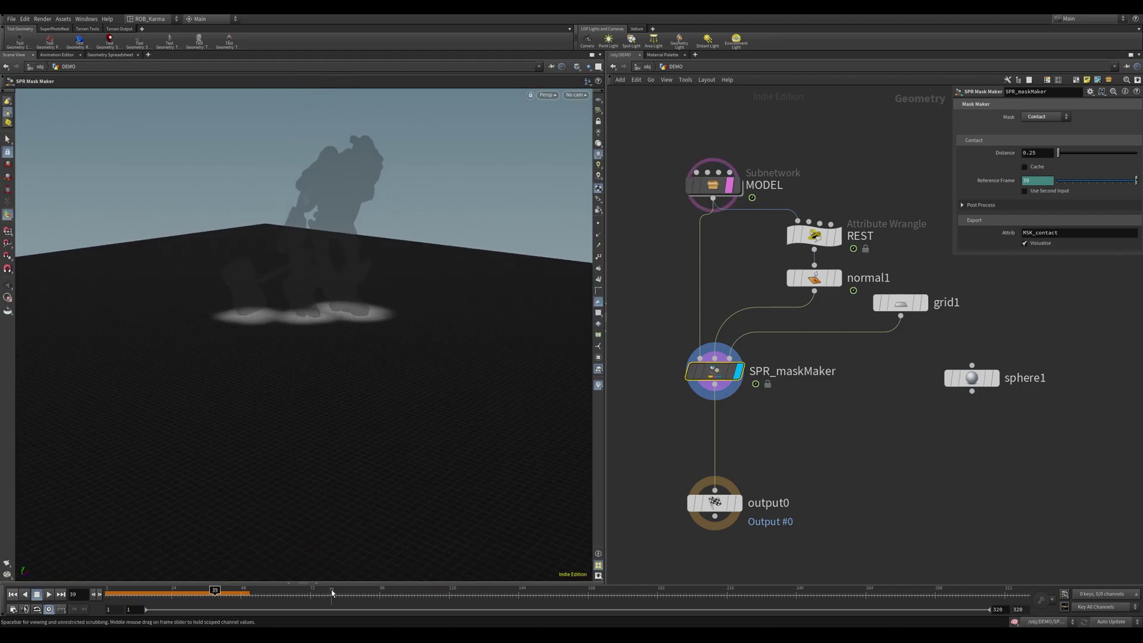
{"action": "left_click", "coordinate": [332, 592]}
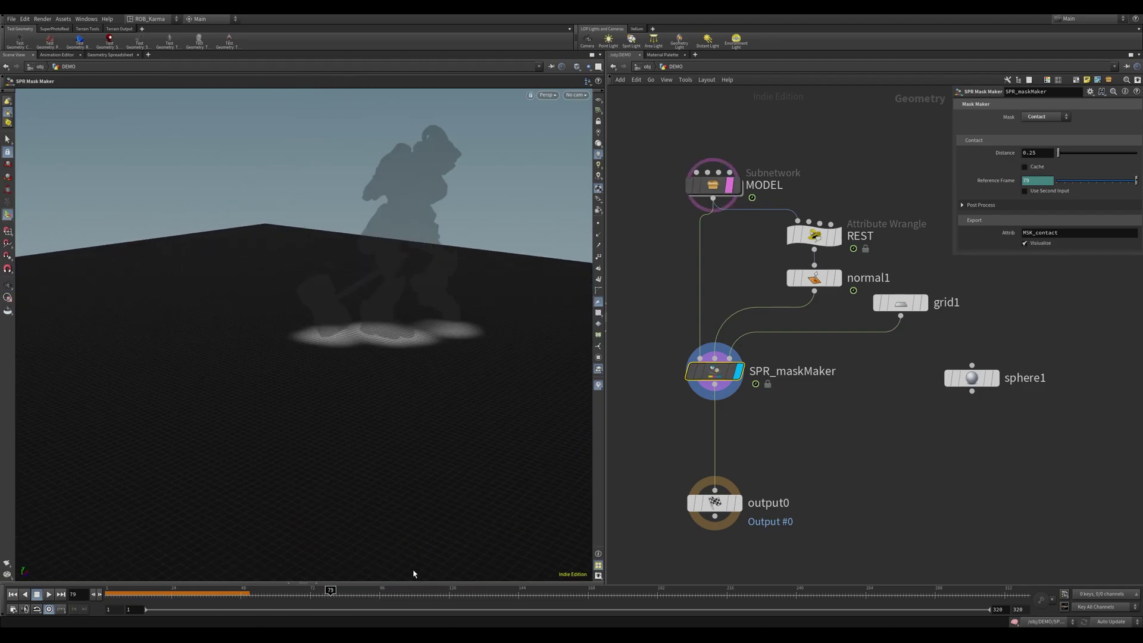
{"action": "left_click", "coordinate": [468, 595]}
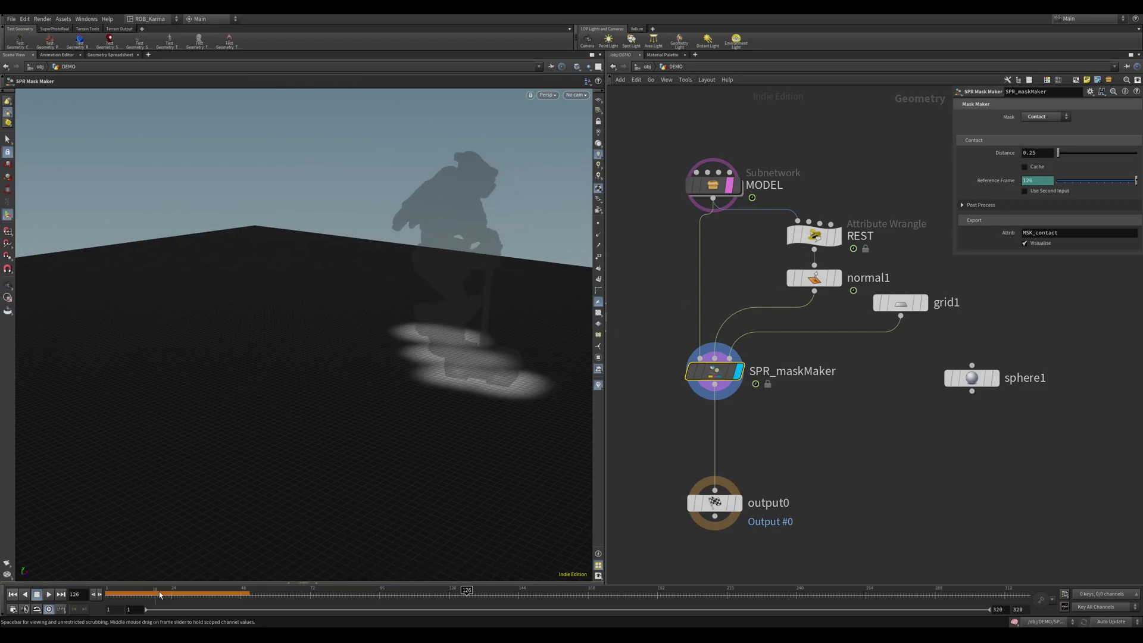
Enable Cache for the contact mask with a frame range of 1 to 50 and scrub the timeline to frame 45.
{"action": "left_click", "coordinate": [147, 601]}
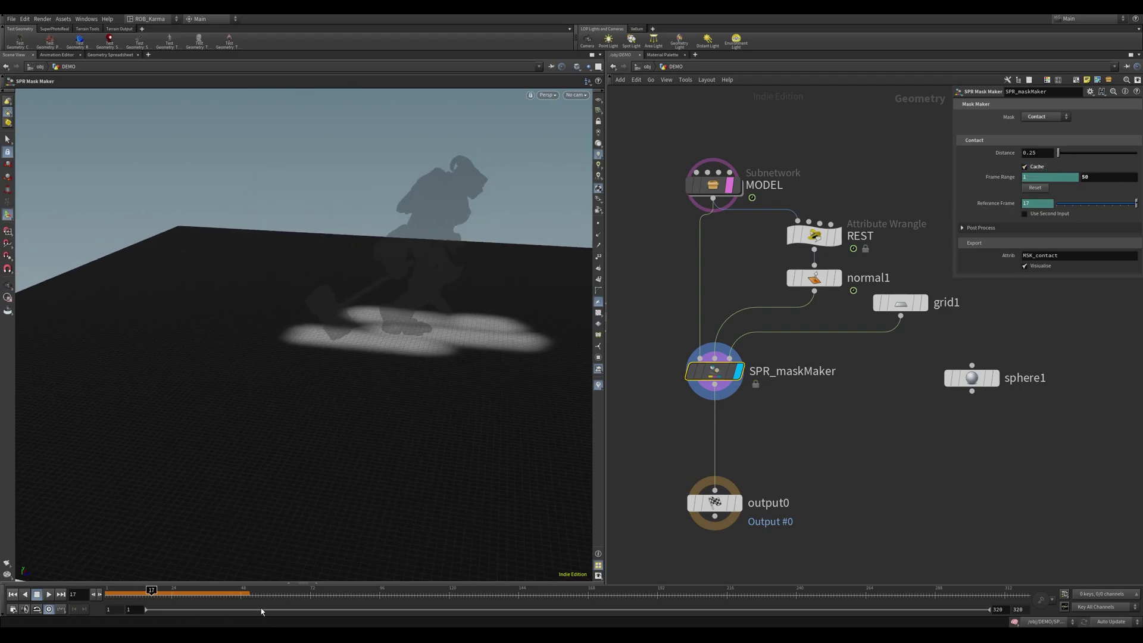
{"action": "left_click", "coordinate": [174, 596]}
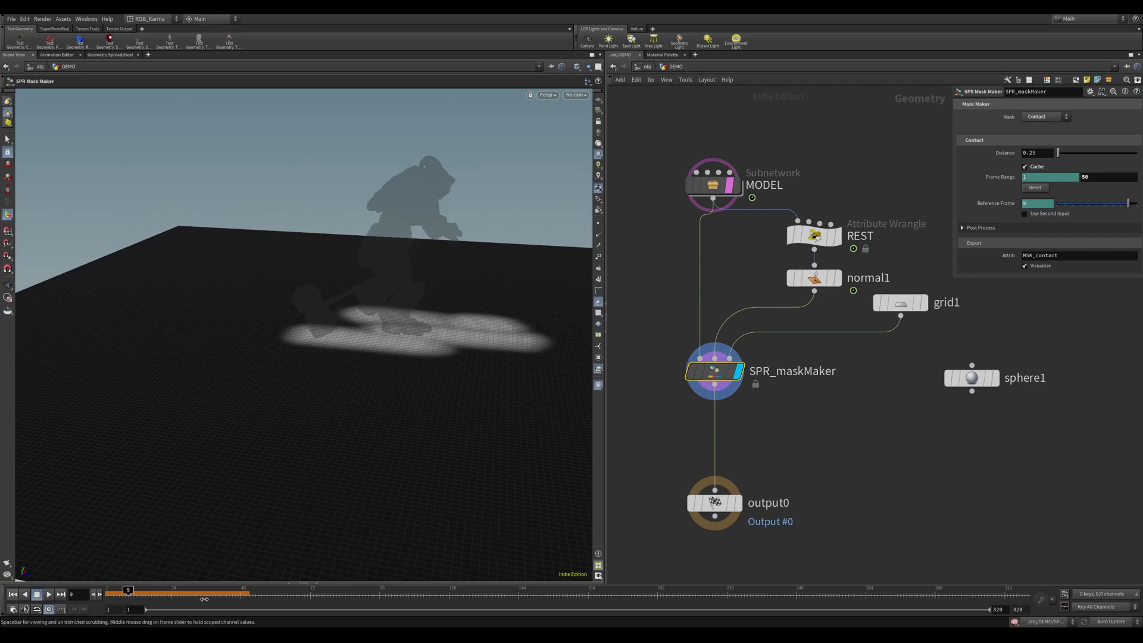
{"action": "left_click_drag", "start_coordinate": [228, 603], "coordinate": [231, 598]}
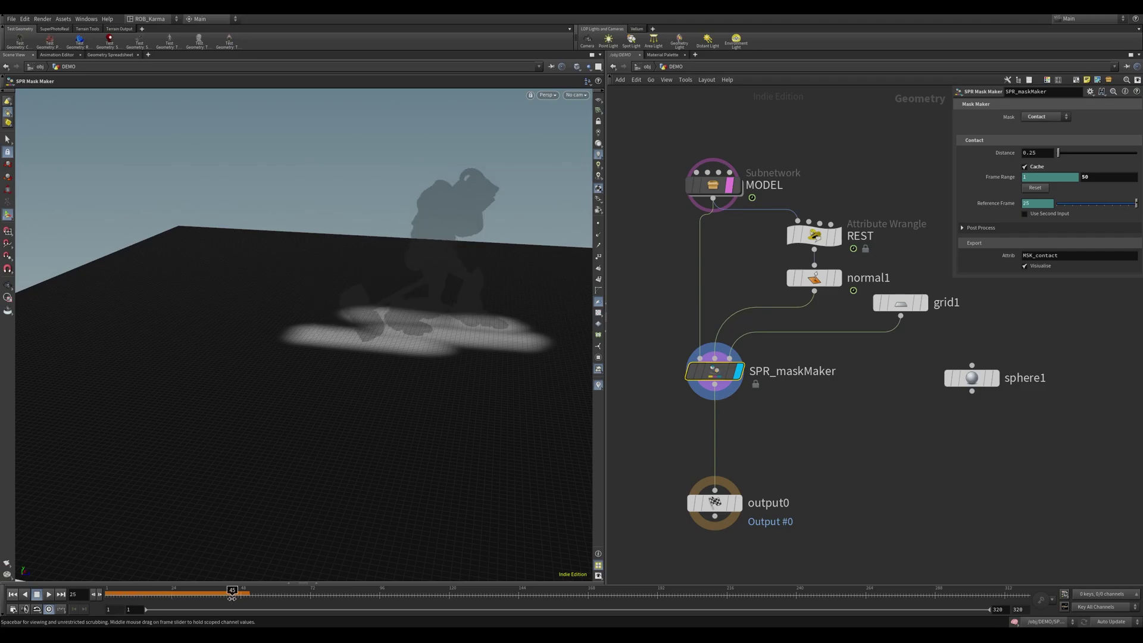
Inspect the cached contact mask on the grid from several sides and return the timeline to frame 1.
{"action": "left_click_drag", "start_coordinate": [388, 323], "coordinate": [366, 387], "text": "alt"}
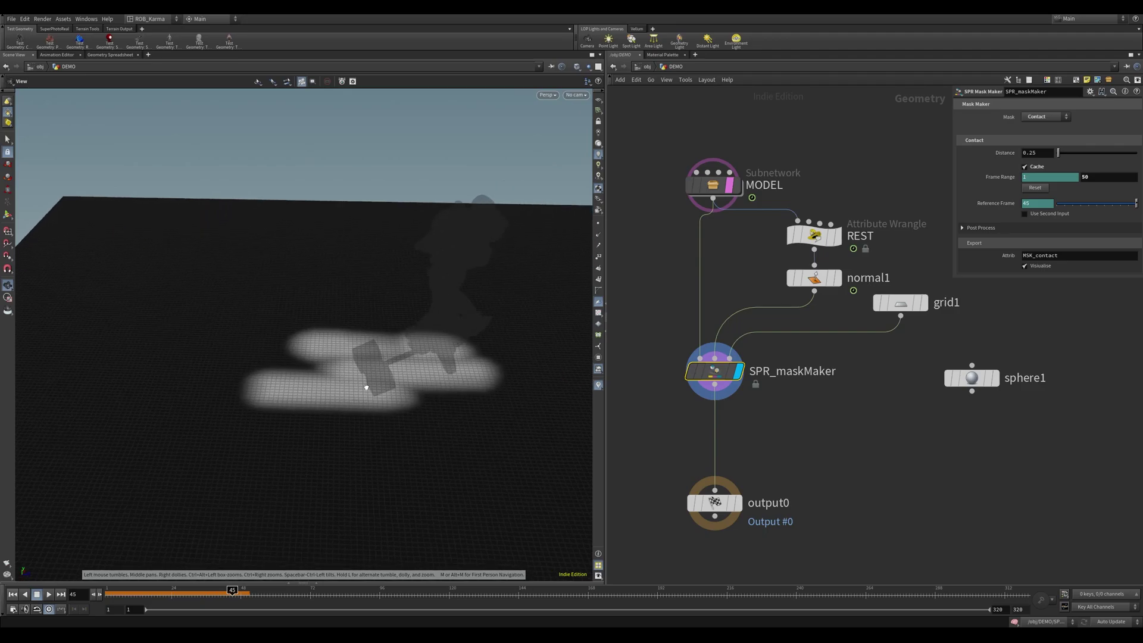
{"action": "key", "text": "Return"}
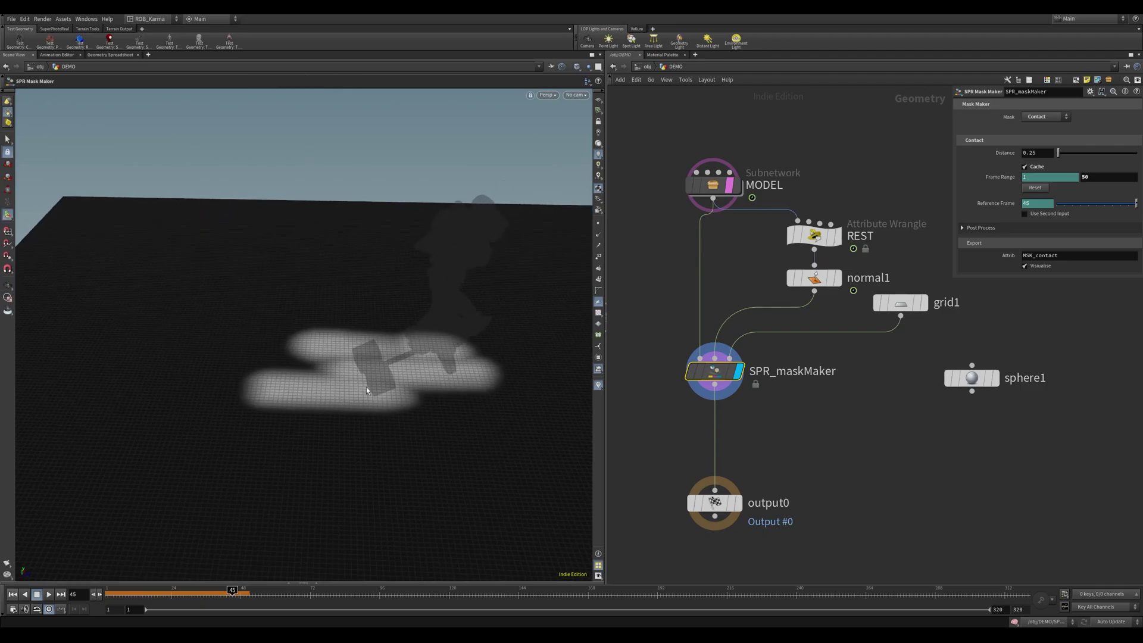
{"action": "left_click_drag", "start_coordinate": [420, 306], "coordinate": [241, 350], "text": "alt"}
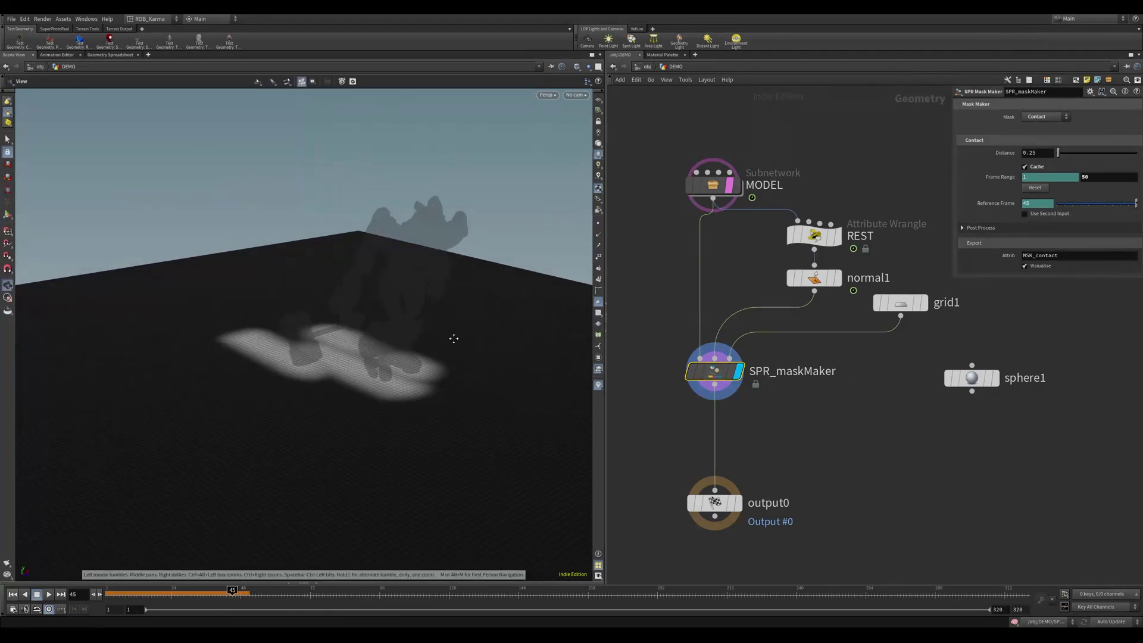
{"action": "middle_click_drag", "start_coordinate": [454, 339], "coordinate": [427, 344], "text": "alt"}
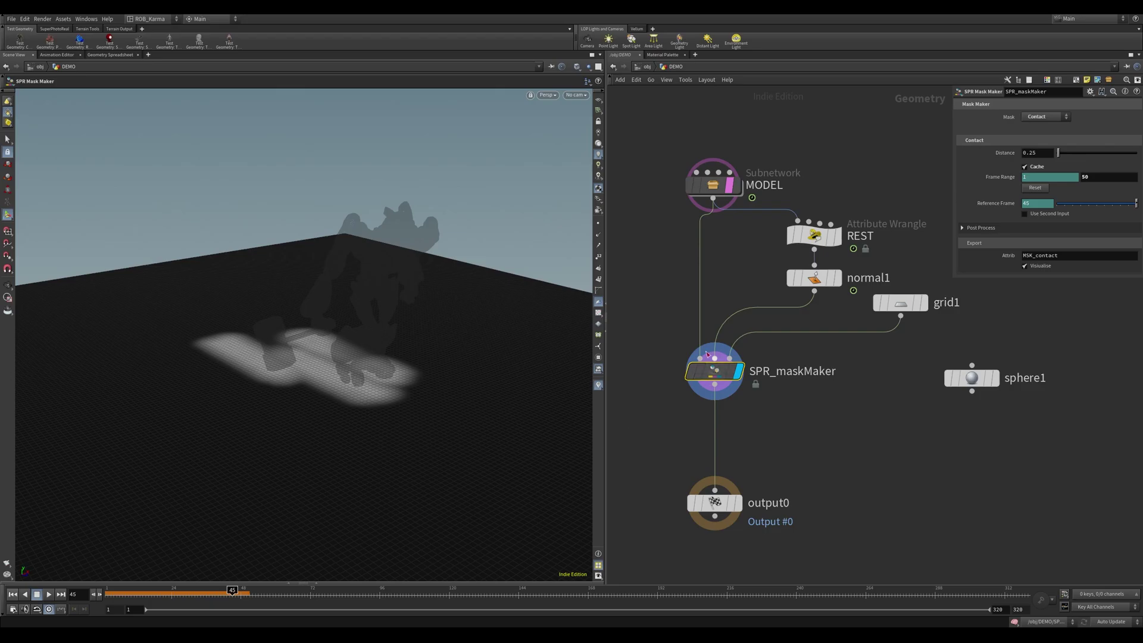
{"action": "left_click_drag", "start_coordinate": [434, 335], "coordinate": [406, 280], "text": "alt"}
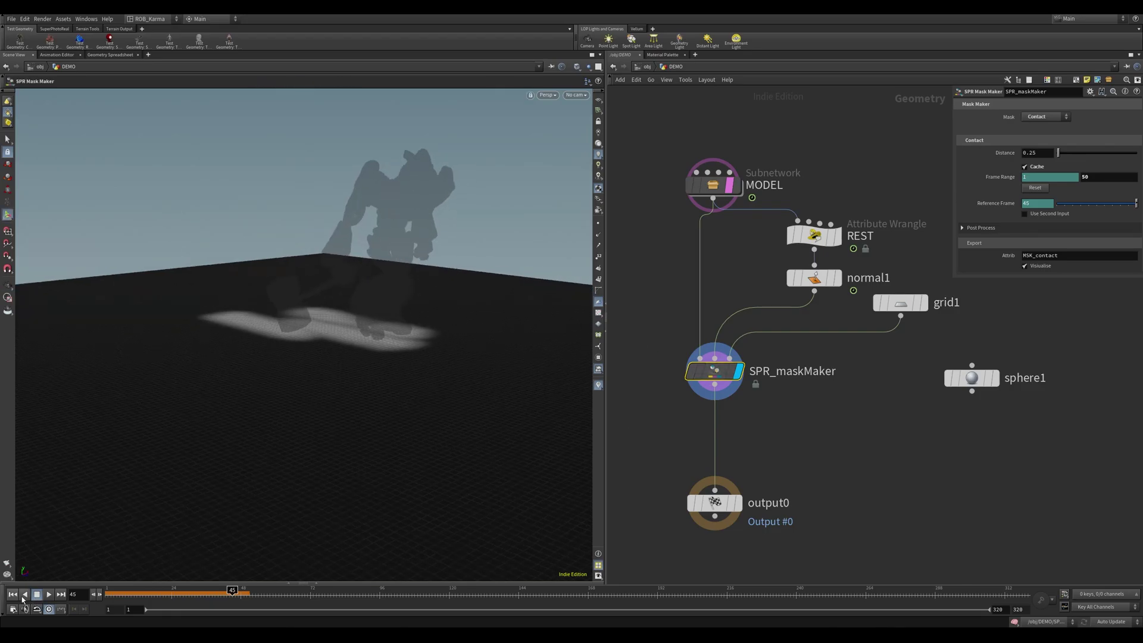
{"action": "key", "text": "ctrl+Up"}
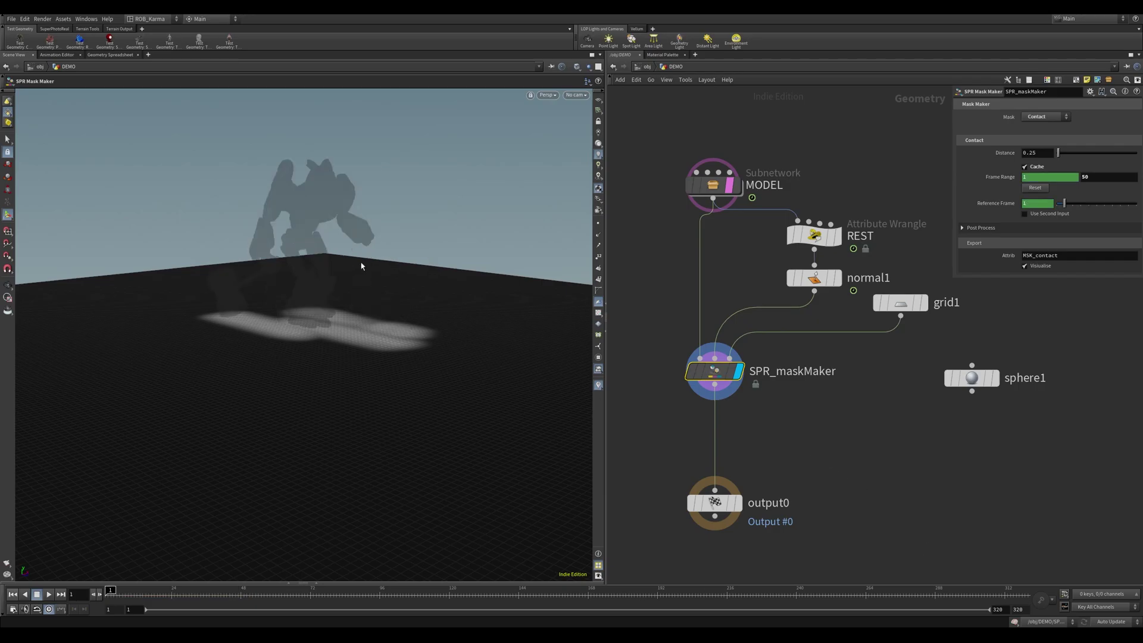
{"action": "left_click_drag", "start_coordinate": [362, 266], "coordinate": [416, 306], "text": "alt"}
Delete the sphere1 node and turn off MODEL's template display.
{"action": "left_click_drag", "start_coordinate": [1040, 442], "coordinate": [943, 369]}
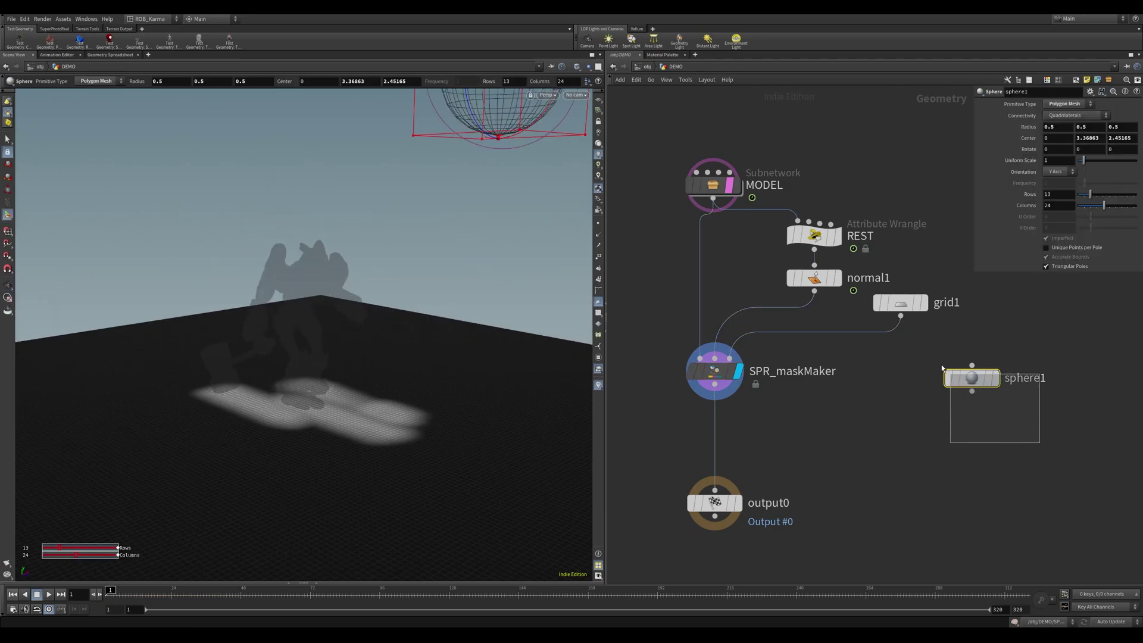
{"action": "key", "text": "Delete"}
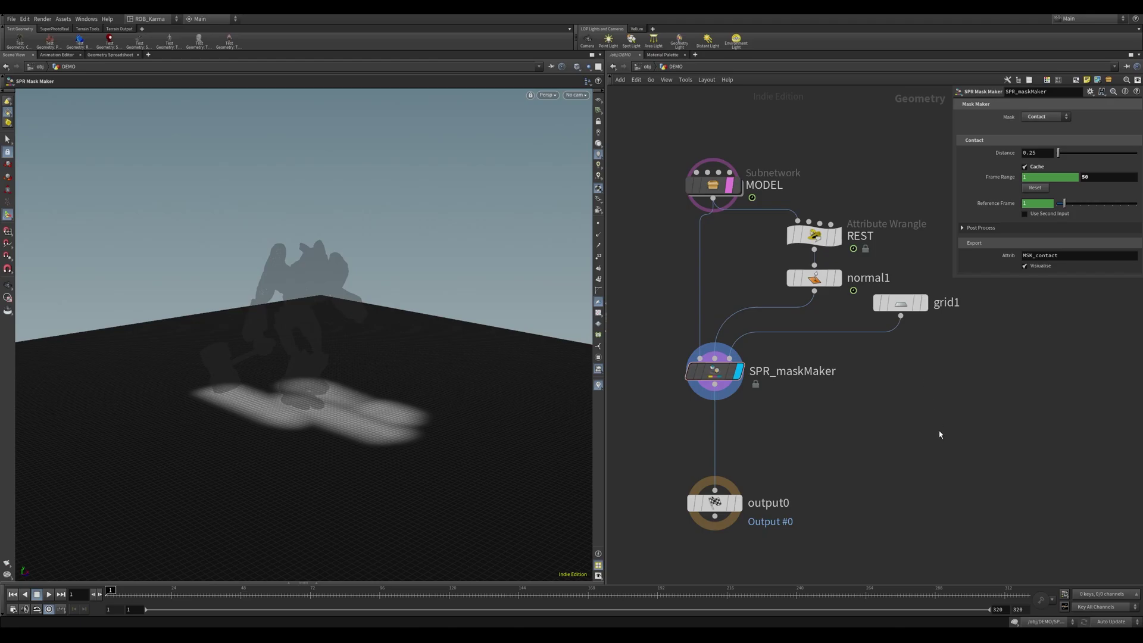
{"action": "middle_click_drag", "start_coordinate": [939, 434], "coordinate": [936, 401]}
{"action": "left_click", "coordinate": [726, 153]}
{"action": "middle_click_drag", "start_coordinate": [900, 350], "coordinate": [874, 359]}
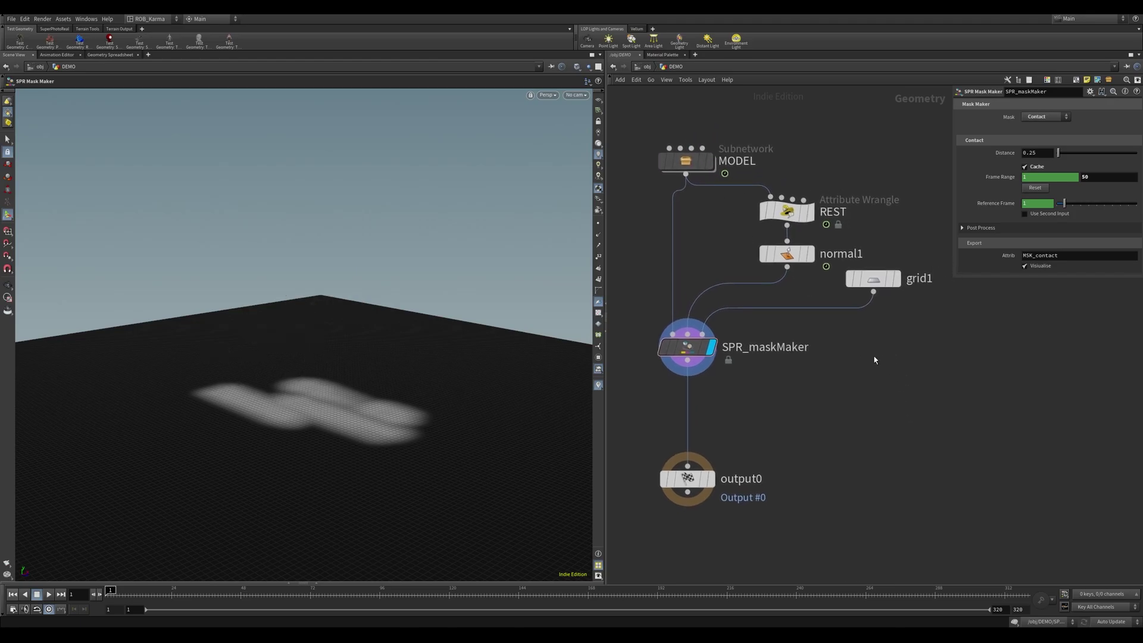
Go up to the object level and temporarily display the TRUCK geometry to view the model.
{"action": "key", "text": "u"}
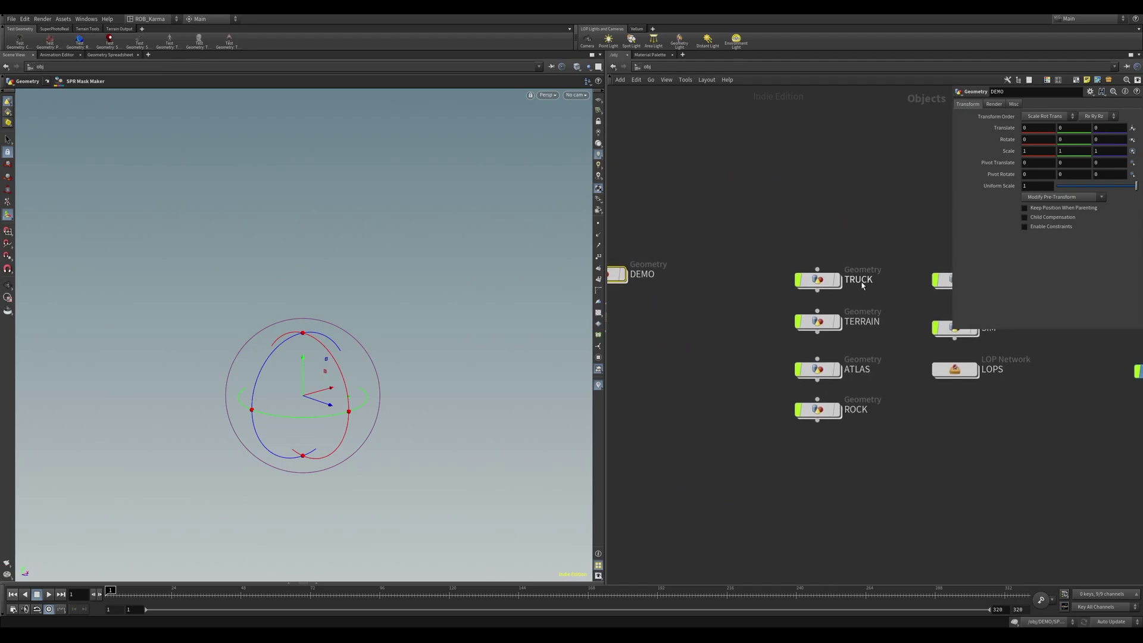
{"action": "left_click", "coordinate": [837, 282]}
{"action": "left_click", "coordinate": [825, 280]}
{"action": "left_click_drag", "start_coordinate": [381, 250], "coordinate": [319, 262], "text": "alt"}
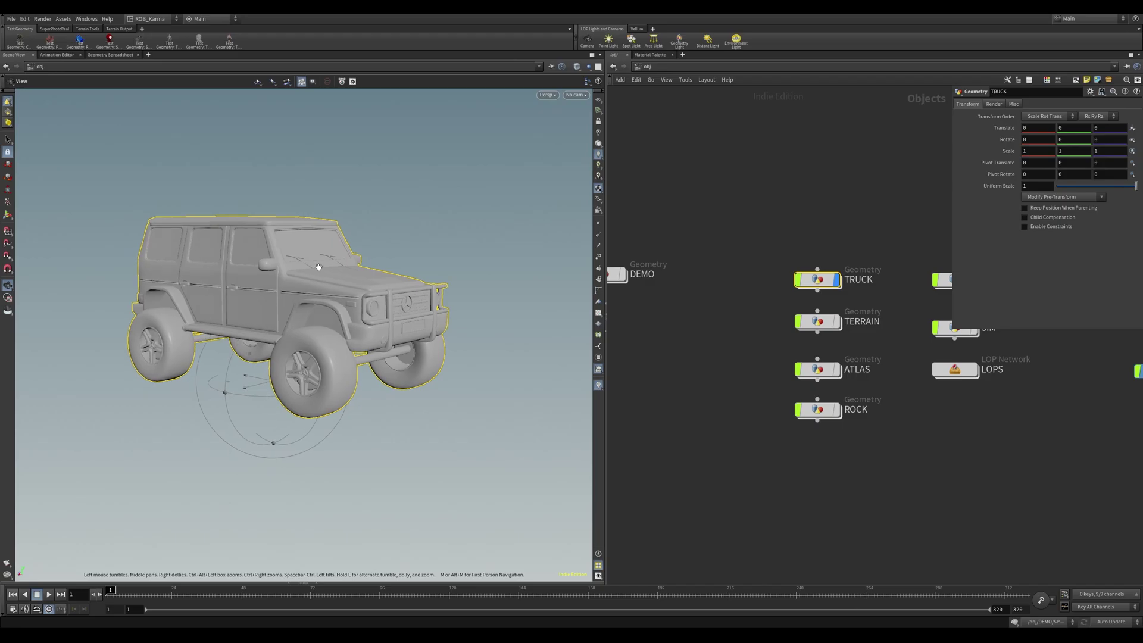
{"action": "left_click", "coordinate": [836, 280]}
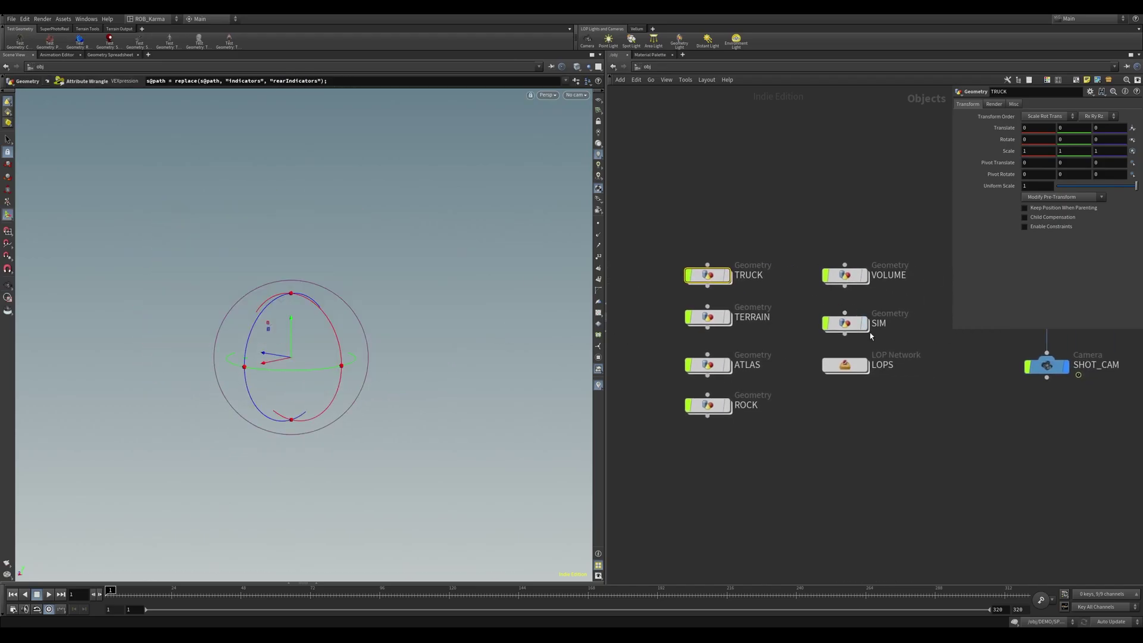
Open the SIM geometry network and display copytopoints1 to view the high-resolution truck body up close.
{"action": "left_click", "coordinate": [864, 323]}
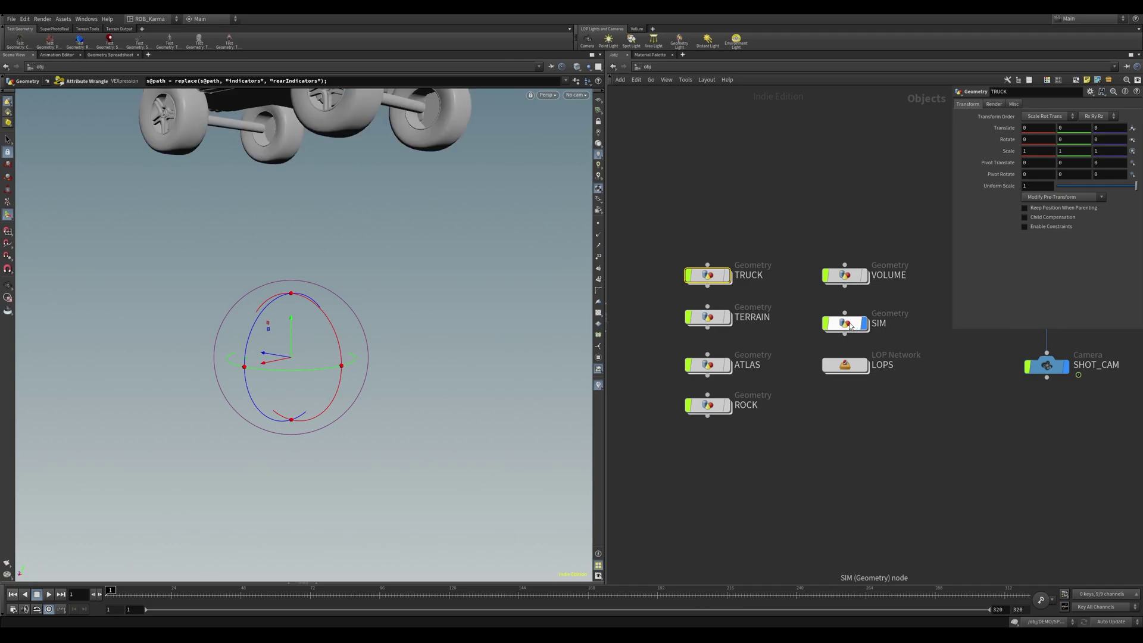
{"action": "double_click", "coordinate": [847, 326]}
{"action": "middle_click_drag", "start_coordinate": [827, 178], "coordinate": [825, 303]}
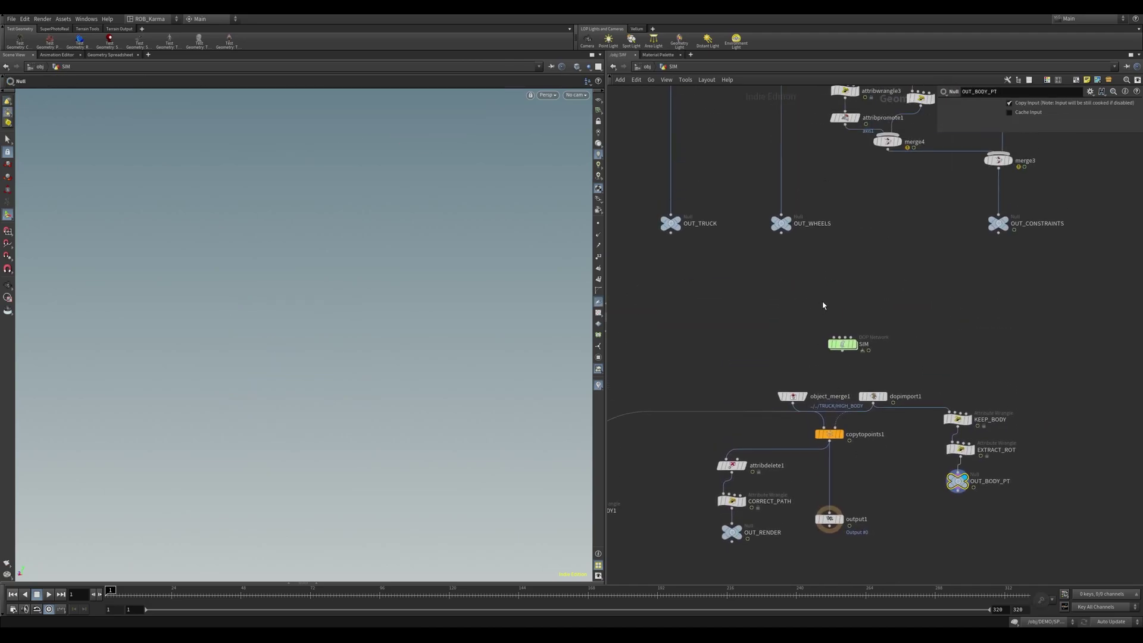
{"action": "scroll", "coordinate": [832, 297], "scroll_direction": "down", "scroll_amount": 3}
{"action": "left_click", "coordinate": [840, 369]}
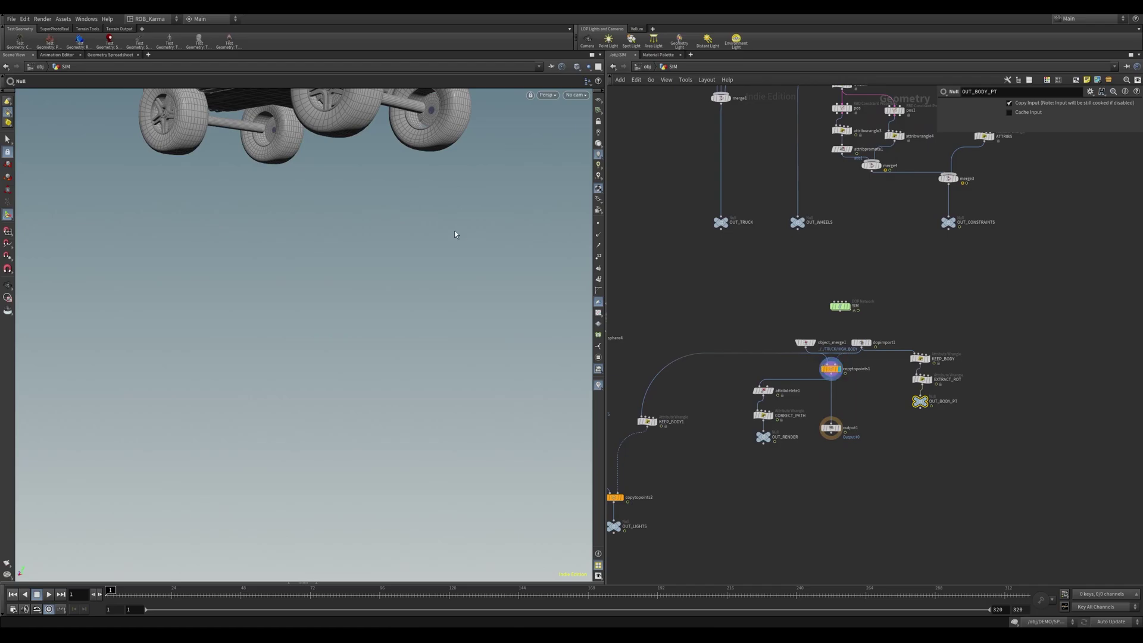
{"action": "key", "text": "f"}
{"action": "left_click_drag", "start_coordinate": [330, 268], "coordinate": [186, 258]}
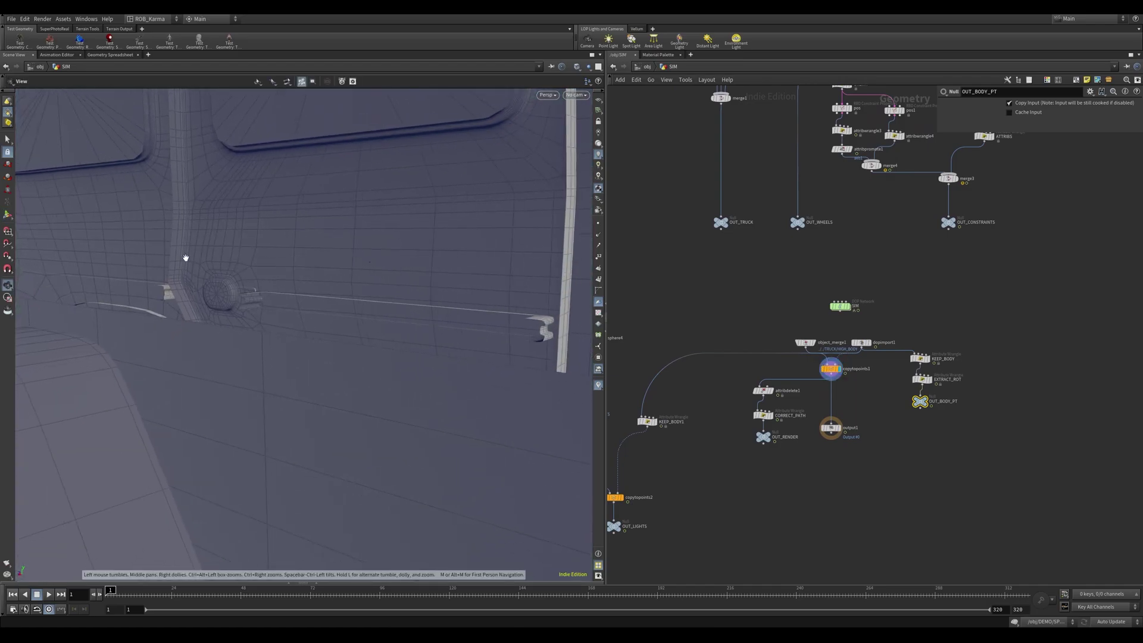
{"action": "left_click_drag", "start_coordinate": [446, 282], "coordinate": [393, 288]}
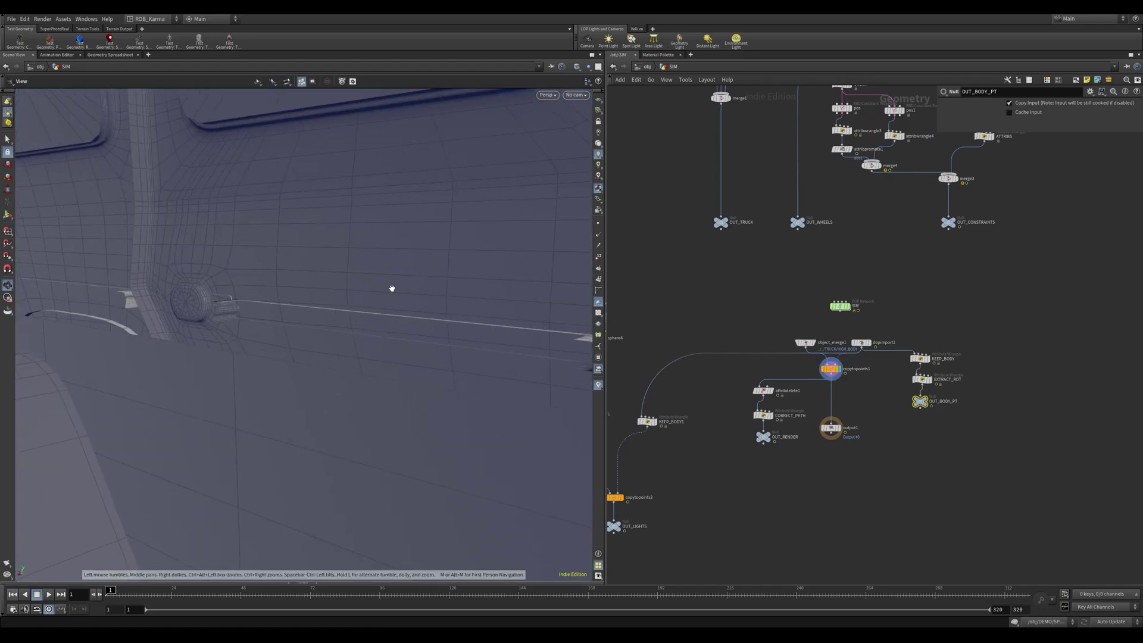
Display the SIM DOP network, frame the truck on the terrain and play the simulation.
{"action": "left_click", "coordinate": [845, 311]}
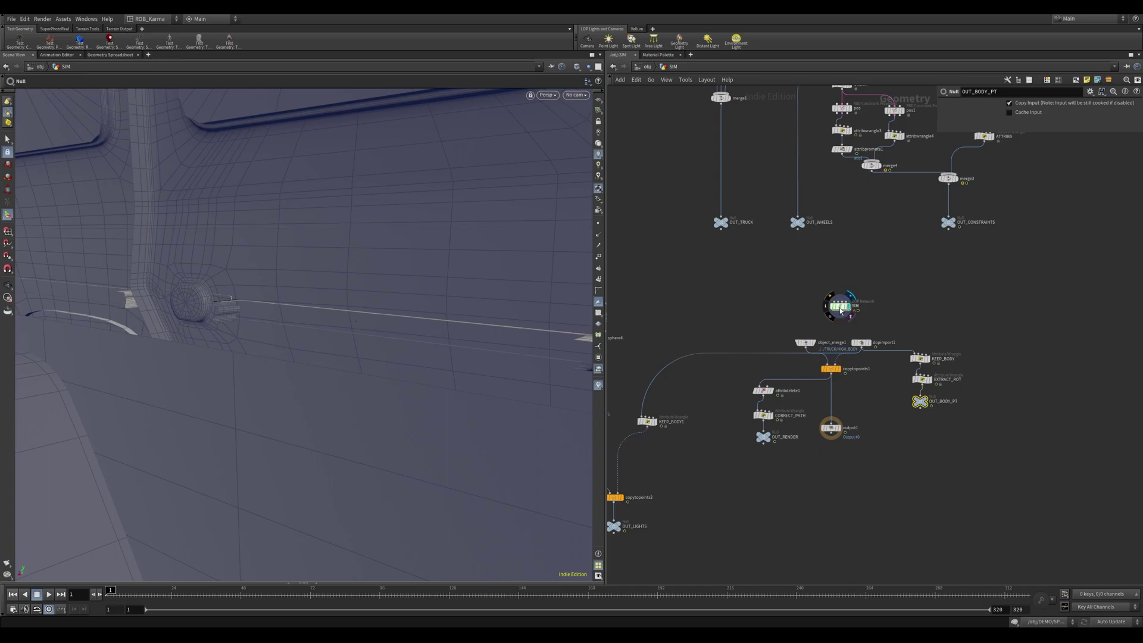
{"action": "key", "text": "space+g"}
{"action": "left_click_drag", "start_coordinate": [395, 299], "coordinate": [322, 322]}
{"action": "right_click_drag", "start_coordinate": [322, 321], "coordinate": [485, 404]}
{"action": "left_click_drag", "start_coordinate": [486, 404], "coordinate": [395, 302]}
{"action": "left_click", "coordinate": [48, 595]}
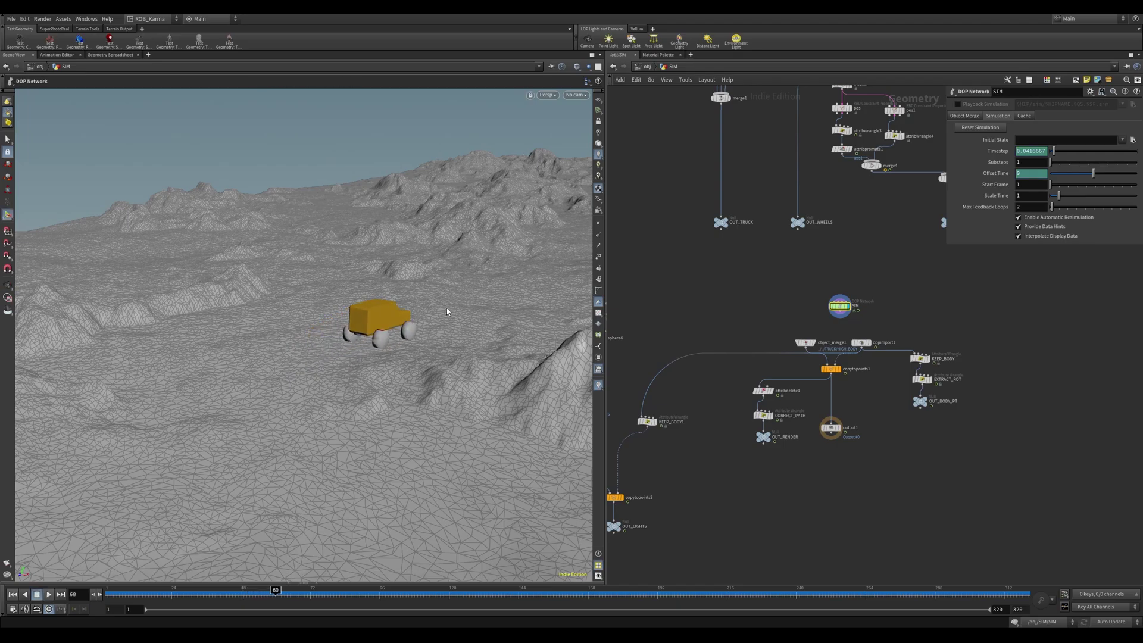
Display copytopoints1 to view the detailed truck on the simulated motion and scrub the timeline to frame 56.
{"action": "middle_click_drag", "start_coordinate": [445, 308], "coordinate": [407, 319], "text": "alt"}
{"action": "scroll", "coordinate": [795, 308], "scroll_direction": "up", "scroll_amount": 3}
{"action": "scroll", "coordinate": [795, 308], "scroll_direction": "up", "scroll_amount": 2}
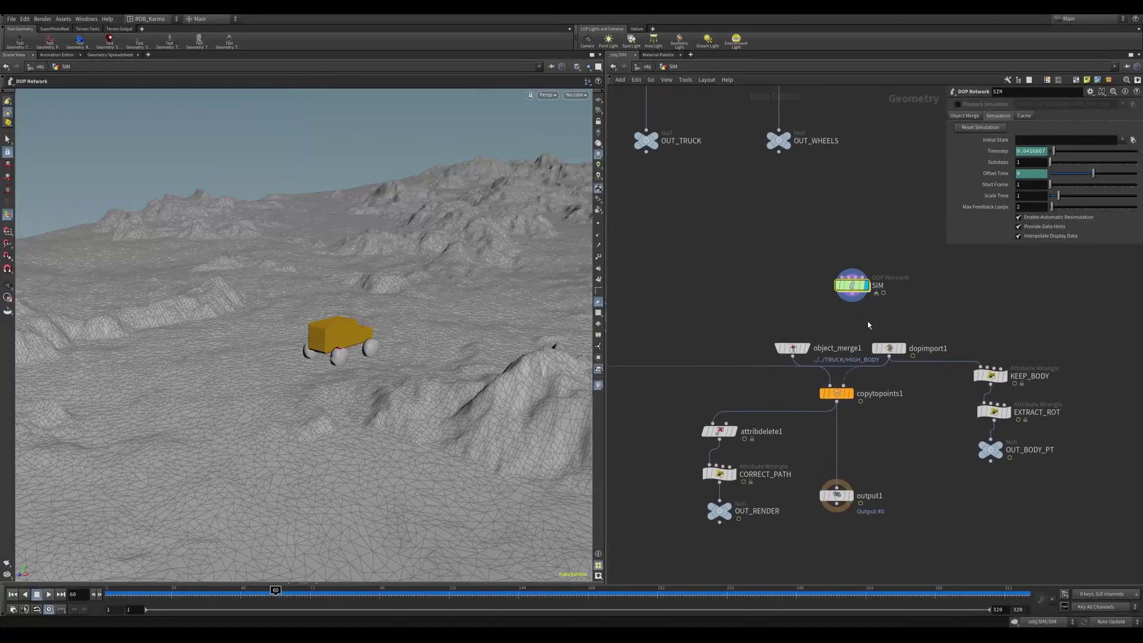
{"action": "scroll", "coordinate": [849, 386], "scroll_direction": "up", "scroll_amount": 2}
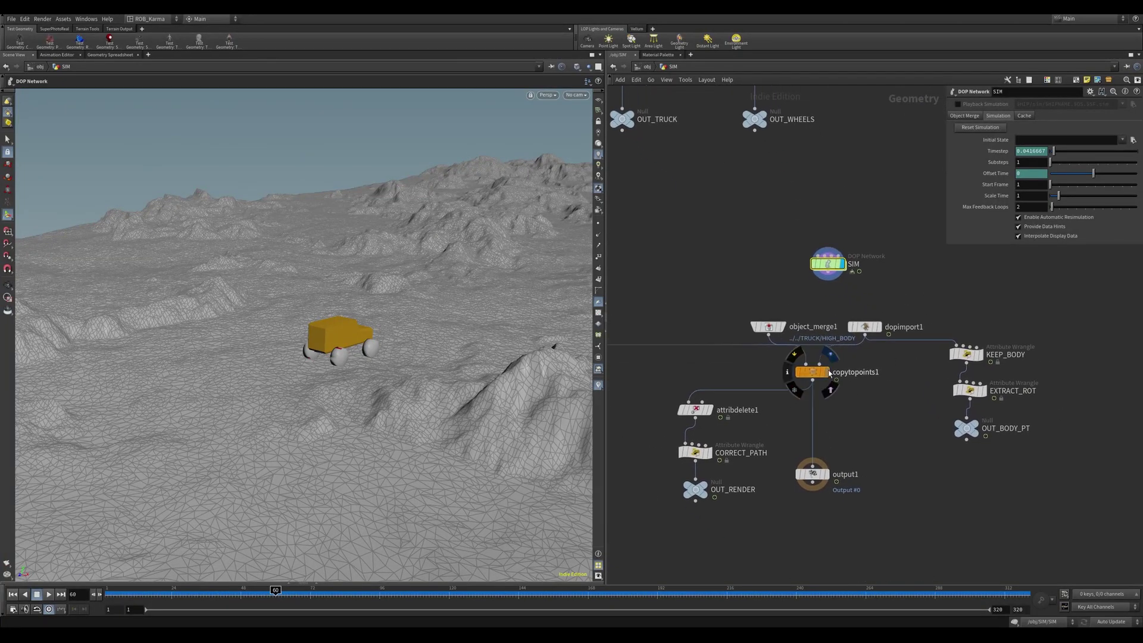
{"action": "left_click", "coordinate": [827, 372]}
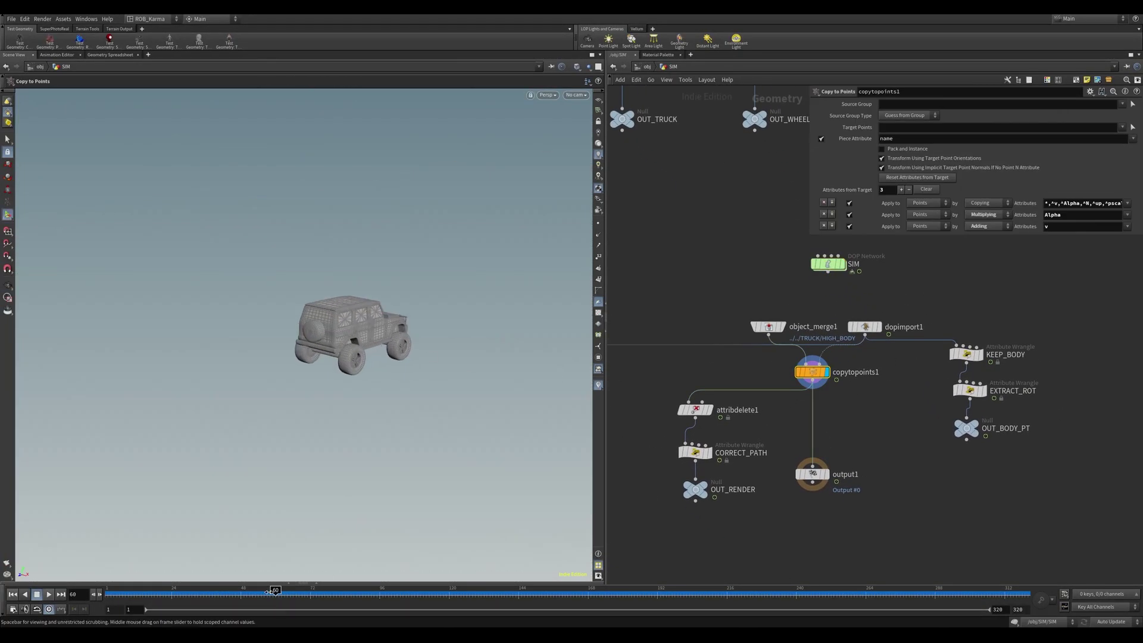
{"action": "mouse_move", "coordinate": [276, 592]}
{"action": "left_mouse_down"}
{"action": "mouse_move", "coordinate": [170, 592]}
{"action": "mouse_move", "coordinate": [287, 589]}
{"action": "mouse_move", "coordinate": [263, 592]}
{"action": "left_mouse_up"}
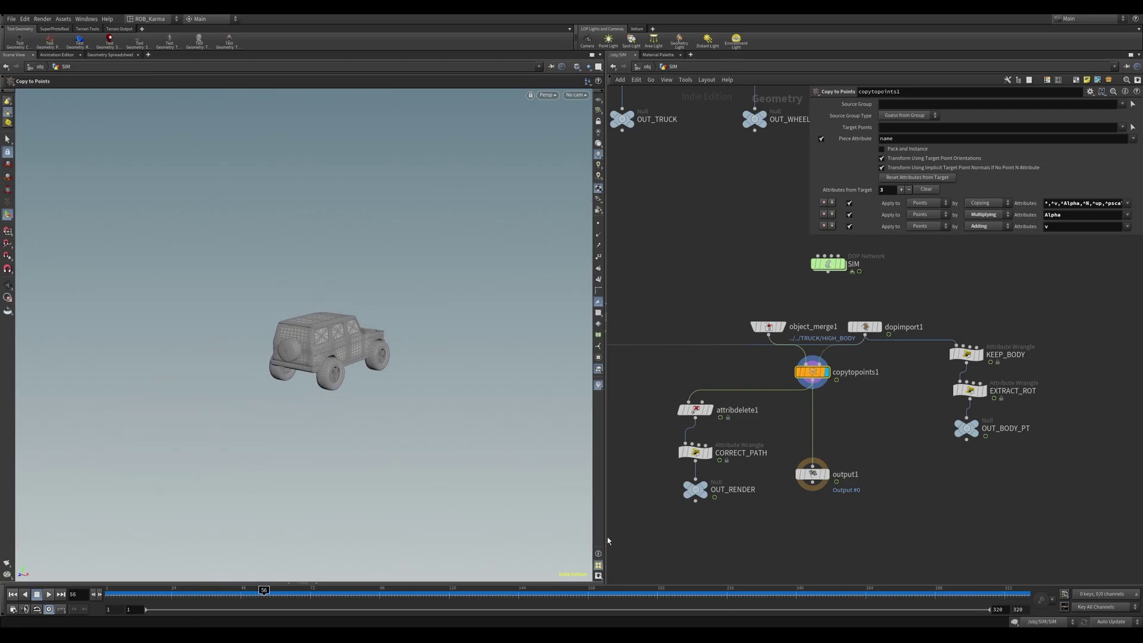
Display the OUT_LIGHTS null to view the light points and scrub the timeline to frame 57.
{"action": "middle_click_drag", "start_coordinate": [673, 504], "coordinate": [935, 304]}
{"action": "left_click", "coordinate": [758, 474]}
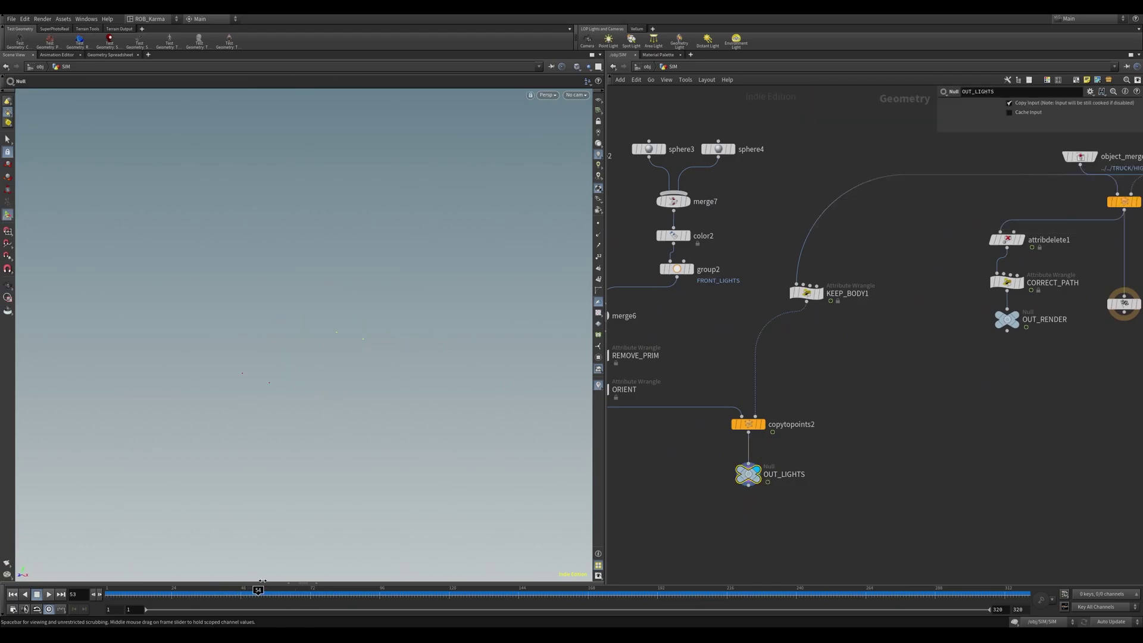
{"action": "left_click_drag", "start_coordinate": [281, 571], "coordinate": [267, 566]}
{"action": "scroll", "coordinate": [718, 431], "scroll_direction": "down", "scroll_amount": 3}
Display the OUT_BODY_PT null to view the truck body's tracking point and scrub the timeline to frame 60.
{"action": "middle_click_drag", "start_coordinate": [1116, 386], "coordinate": [911, 419]}
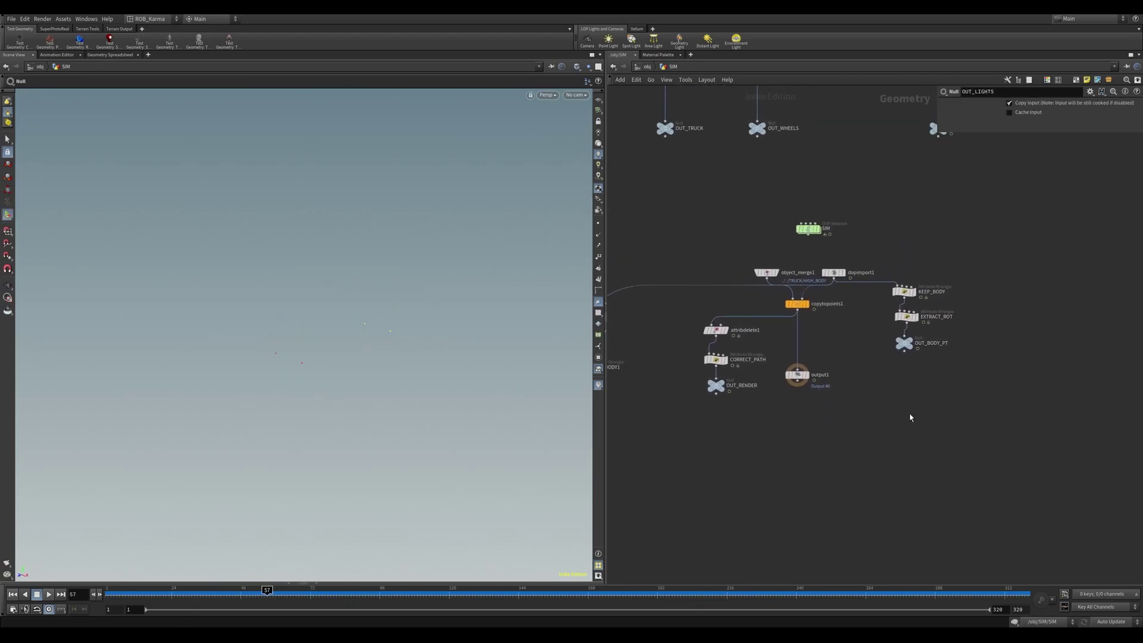
{"action": "scroll", "coordinate": [932, 306], "scroll_direction": "up", "scroll_amount": 5}
{"action": "left_click", "coordinate": [884, 381]}
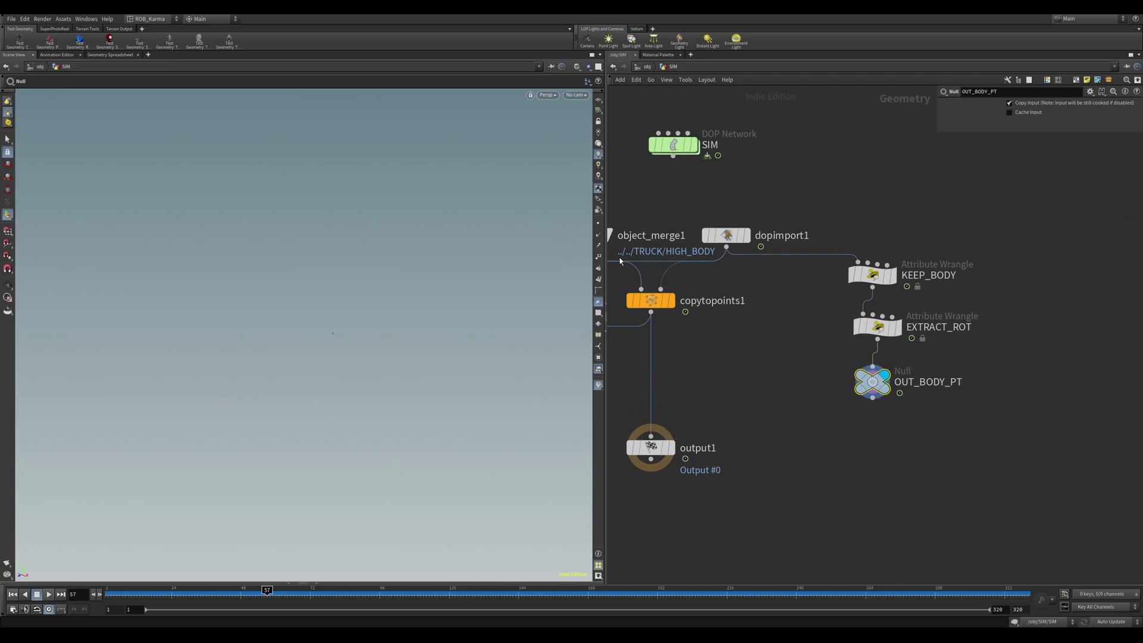
{"action": "left_click_drag", "start_coordinate": [269, 593], "coordinate": [362, 577]}
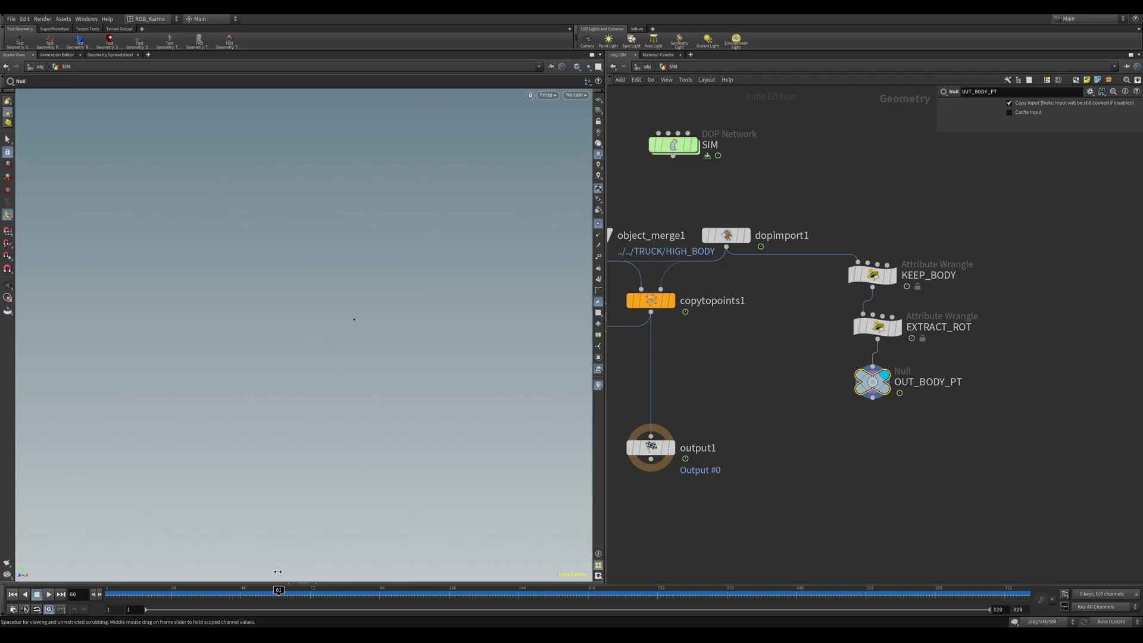
{"action": "middle_click_drag", "start_coordinate": [745, 376], "coordinate": [778, 361]}
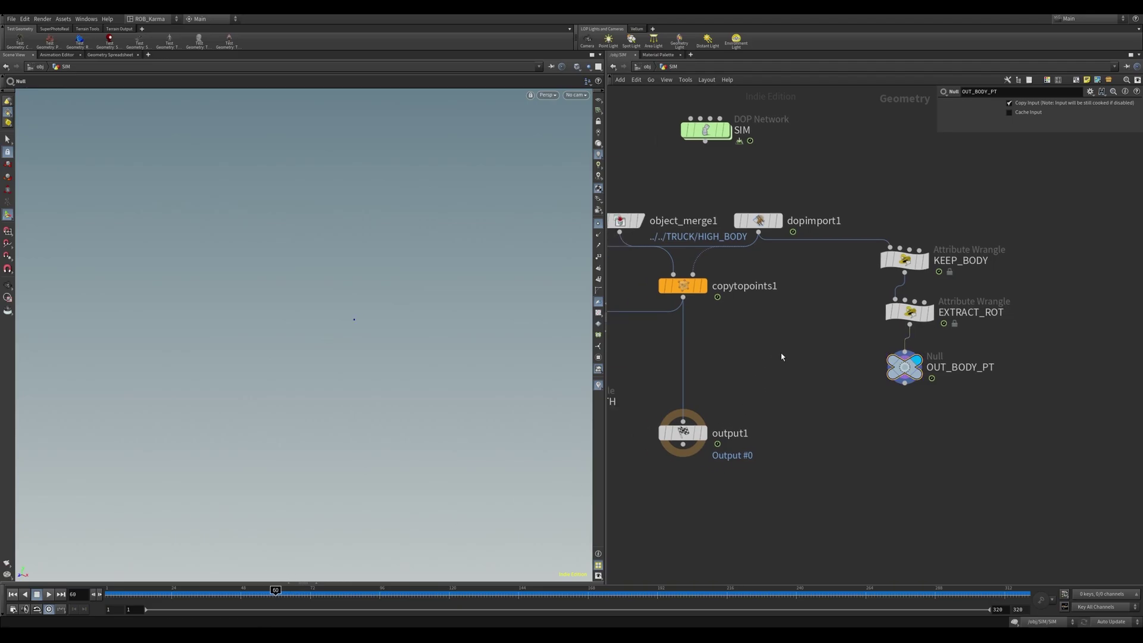
Go up to the object level, scrub to frame 65 and examine the truck in relation to the shot camera.
{"action": "key", "text": "u"}
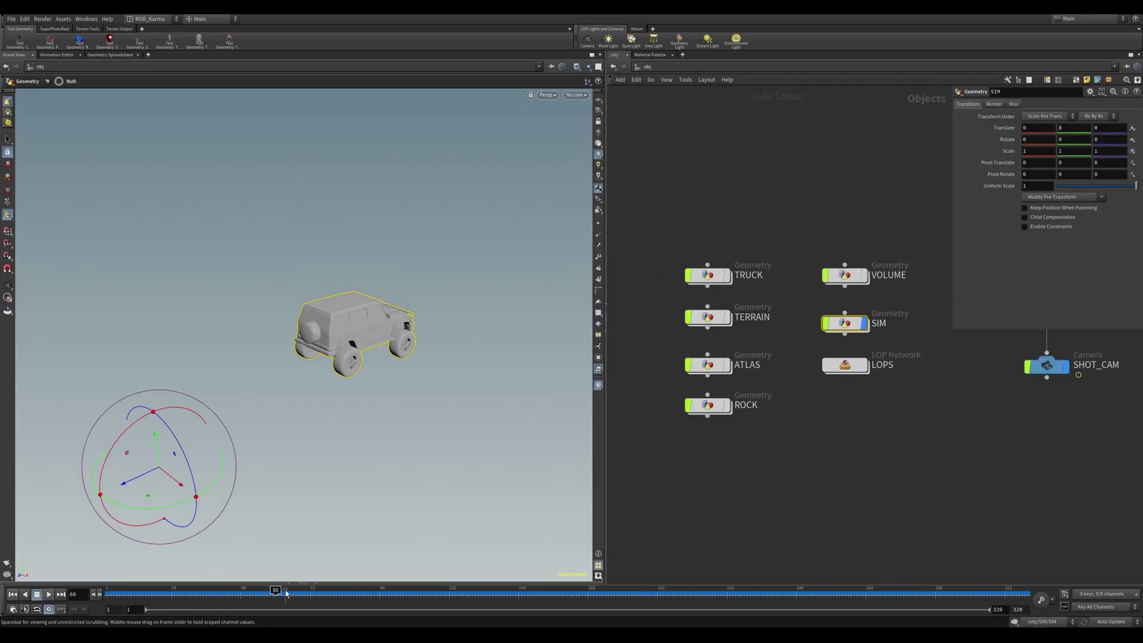
{"action": "mouse_move", "coordinate": [284, 594]}
{"action": "left_mouse_down"}
{"action": "mouse_move", "coordinate": [342, 593]}
{"action": "mouse_move", "coordinate": [290, 595]}
{"action": "left_mouse_up"}
{"action": "right_click_drag", "start_coordinate": [485, 265], "coordinate": [309, 270], "text": "alt"}
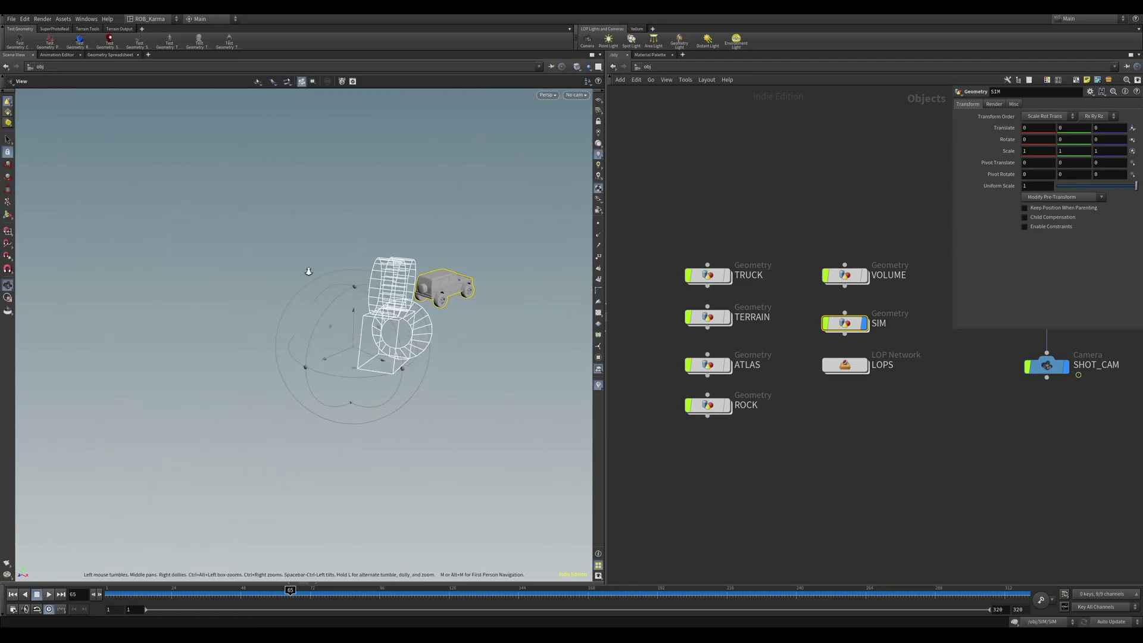
{"action": "middle_click_drag", "start_coordinate": [929, 434], "coordinate": [924, 434]}
{"action": "scroll", "coordinate": [924, 434], "scroll_direction": "down", "scroll_amount": 2}
{"action": "middle_click_drag", "start_coordinate": [948, 383], "coordinate": [791, 373]}
{"action": "middle_click_drag", "start_coordinate": [901, 294], "coordinate": [863, 297]}
{"action": "left_click_drag", "start_coordinate": [393, 292], "coordinate": [436, 306], "text": "alt"}
{"action": "middle_click_drag", "start_coordinate": [436, 306], "coordinate": [345, 308], "text": "alt"}
{"action": "left_click_drag", "start_coordinate": [345, 308], "coordinate": [455, 306], "text": "alt"}
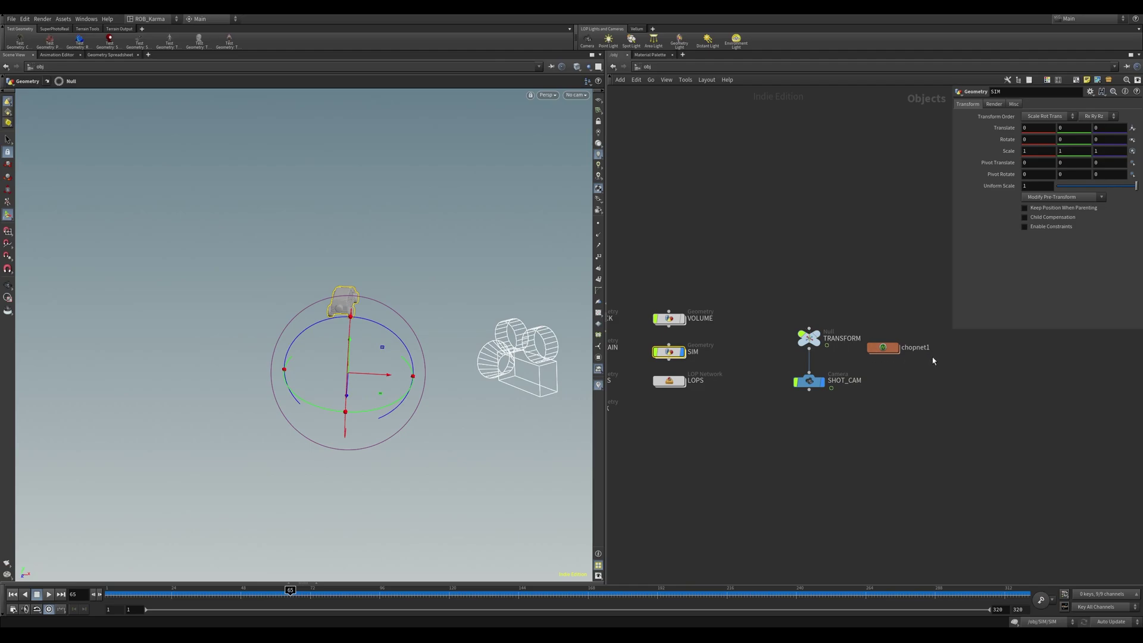
Open chopnet1 and examine the translation chain from geometry1 through record1 and lag1 to OUT_TRANS.
{"action": "double_click", "coordinate": [886, 349]}
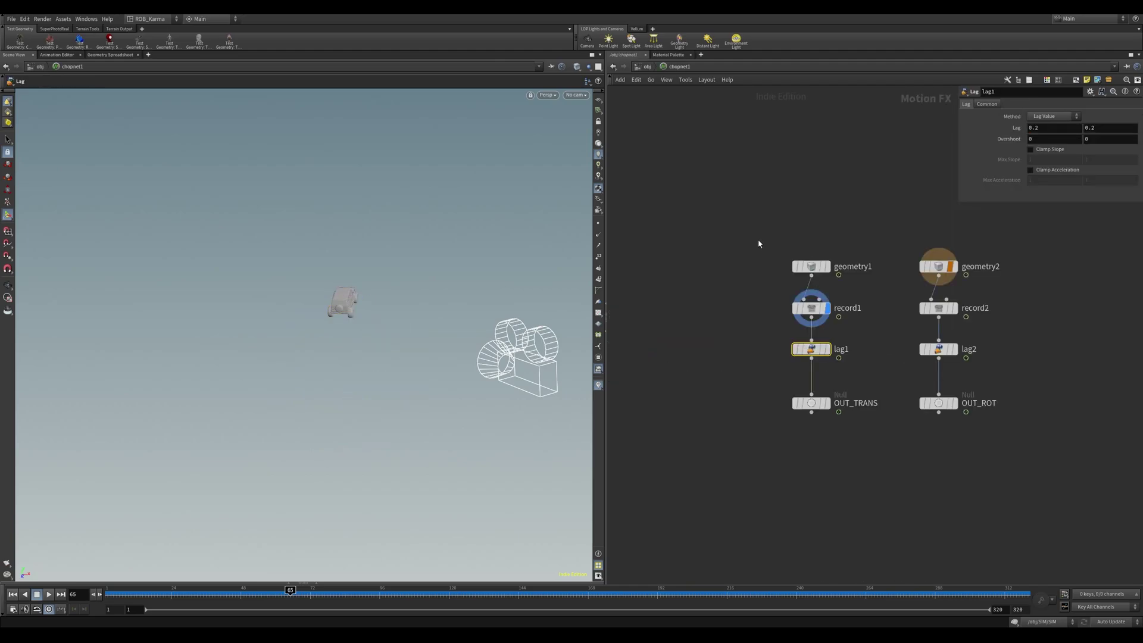
{"action": "left_click_drag", "start_coordinate": [844, 281], "coordinate": [846, 284]}
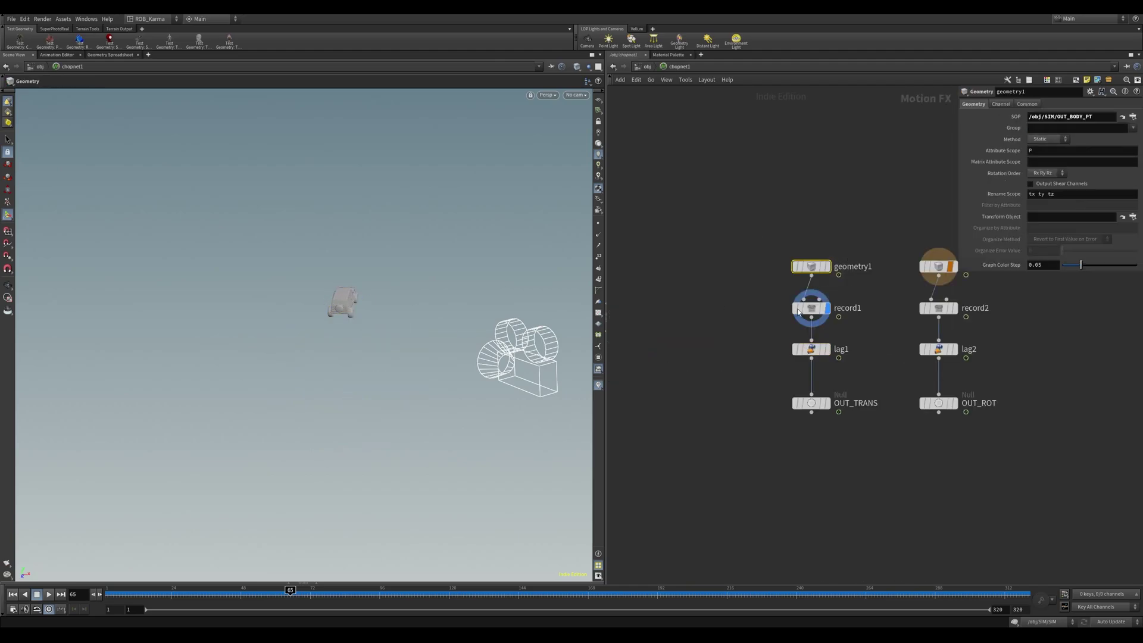
{"action": "left_click_drag", "start_coordinate": [750, 290], "coordinate": [829, 319]}
{"action": "left_click_drag", "start_coordinate": [772, 241], "coordinate": [870, 324]}
{"action": "middle_click_drag", "start_coordinate": [857, 326], "coordinate": [861, 290]}
{"action": "left_click_drag", "start_coordinate": [859, 341], "coordinate": [789, 304]}
{"action": "middle_click_drag", "start_coordinate": [770, 339], "coordinate": [762, 303]}
{"action": "left_click_drag", "start_coordinate": [763, 304], "coordinate": [867, 371]}
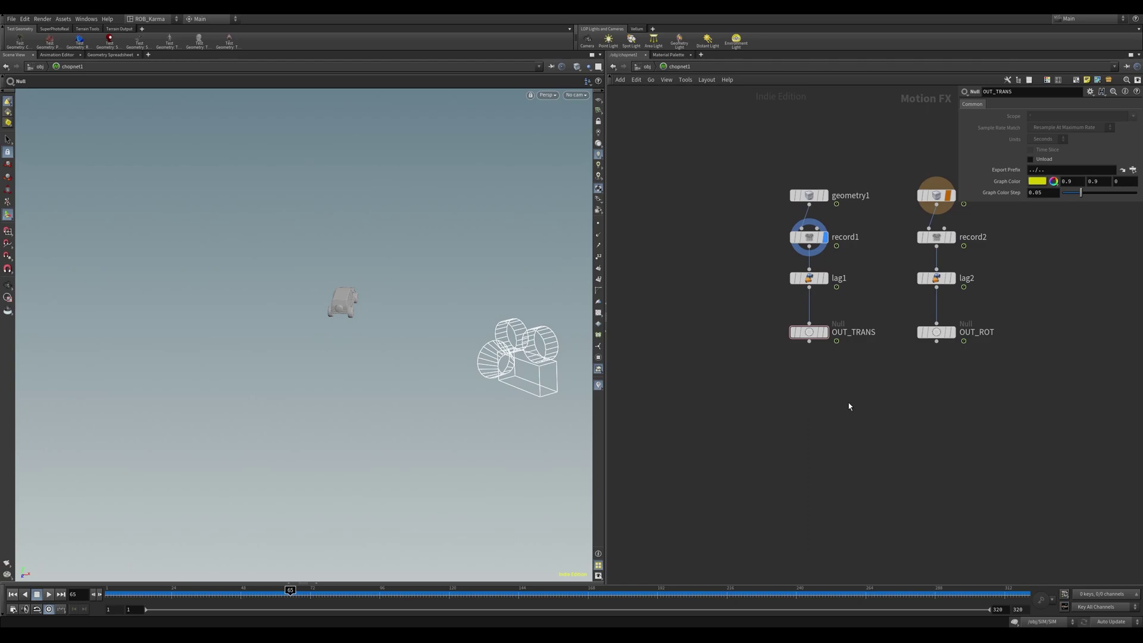
Go up to the object level, look through SHOT_CAM and scrub the timeline to frame 60.
{"action": "key", "text": "u"}
{"action": "left_click", "coordinate": [576, 96]}
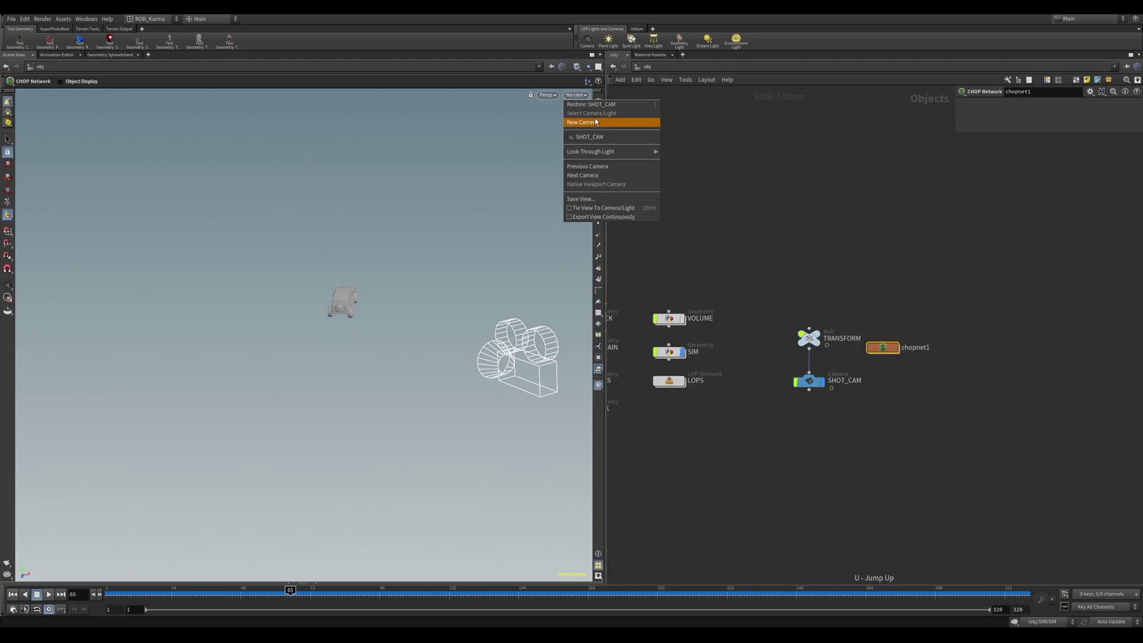
{"action": "left_click", "coordinate": [595, 138]}
{"action": "mouse_move", "coordinate": [290, 593]}
{"action": "left_mouse_down"}
{"action": "mouse_move", "coordinate": [433, 592]}
{"action": "mouse_move", "coordinate": [270, 593]}
{"action": "left_mouse_up"}
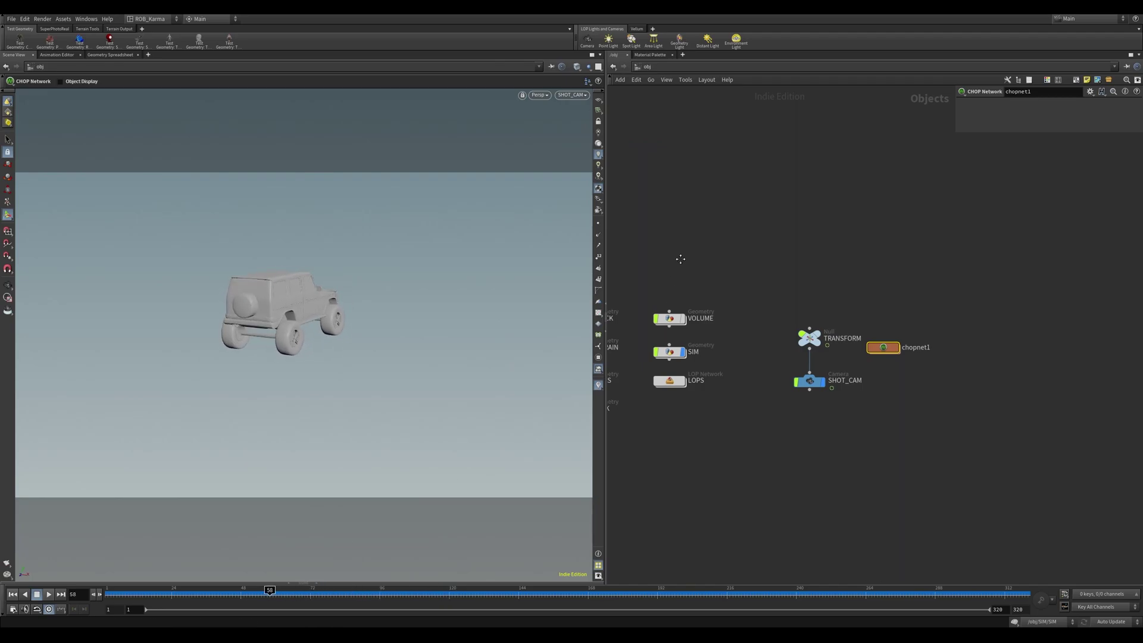
{"action": "scroll", "coordinate": [735, 387], "scroll_direction": "up", "scroll_amount": 2}
{"action": "middle_click_drag", "start_coordinate": [612, 384], "coordinate": [717, 319]}
{"action": "mouse_move", "coordinate": [269, 595]}
{"action": "left_mouse_down"}
{"action": "mouse_move", "coordinate": [226, 592]}
{"action": "mouse_move", "coordinate": [288, 603]}
{"action": "mouse_move", "coordinate": [276, 595]}
{"action": "left_mouse_up"}
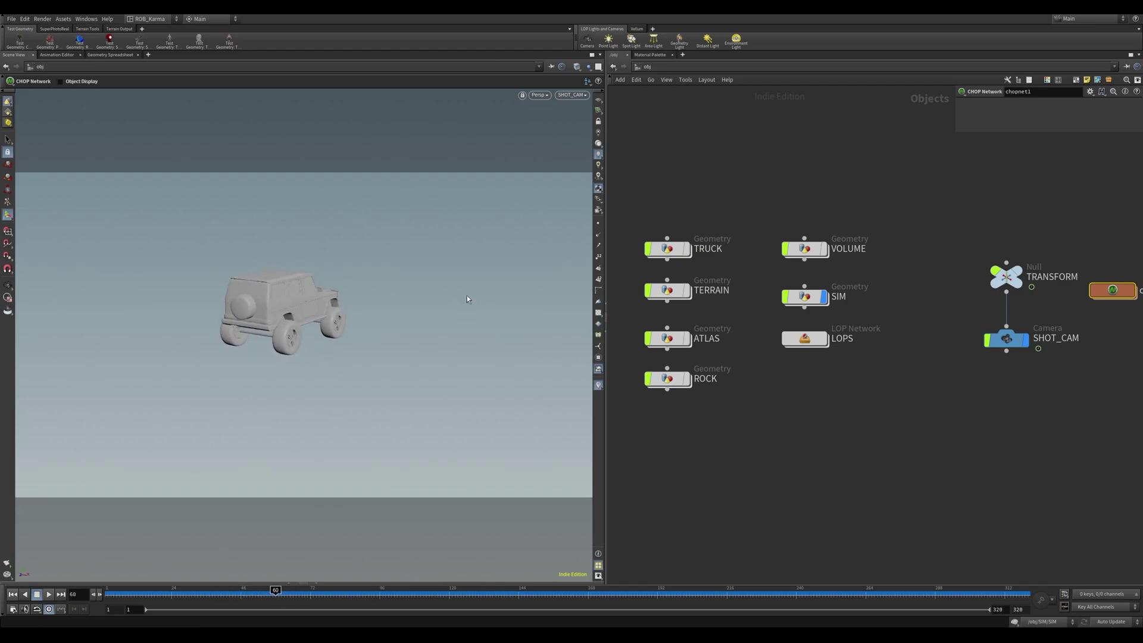
Return the timeline to frame 1 and turn on the display of the TERRAIN geometry.
{"action": "middle_click_drag", "start_coordinate": [1111, 229], "coordinate": [1029, 238]}
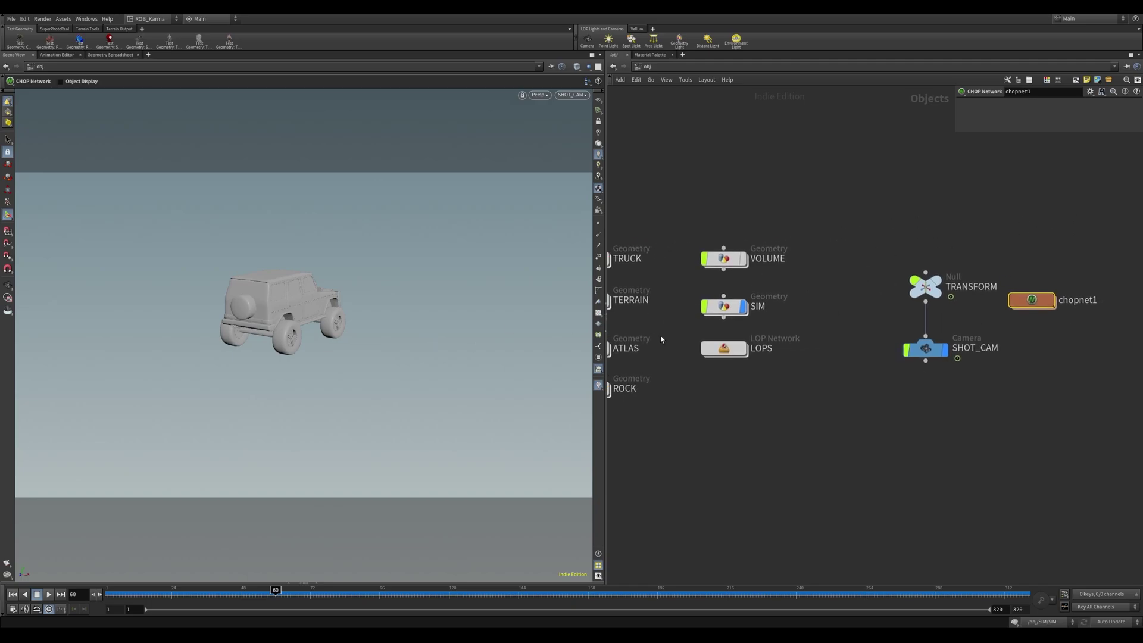
{"action": "middle_click_drag", "start_coordinate": [707, 373], "coordinate": [758, 363]}
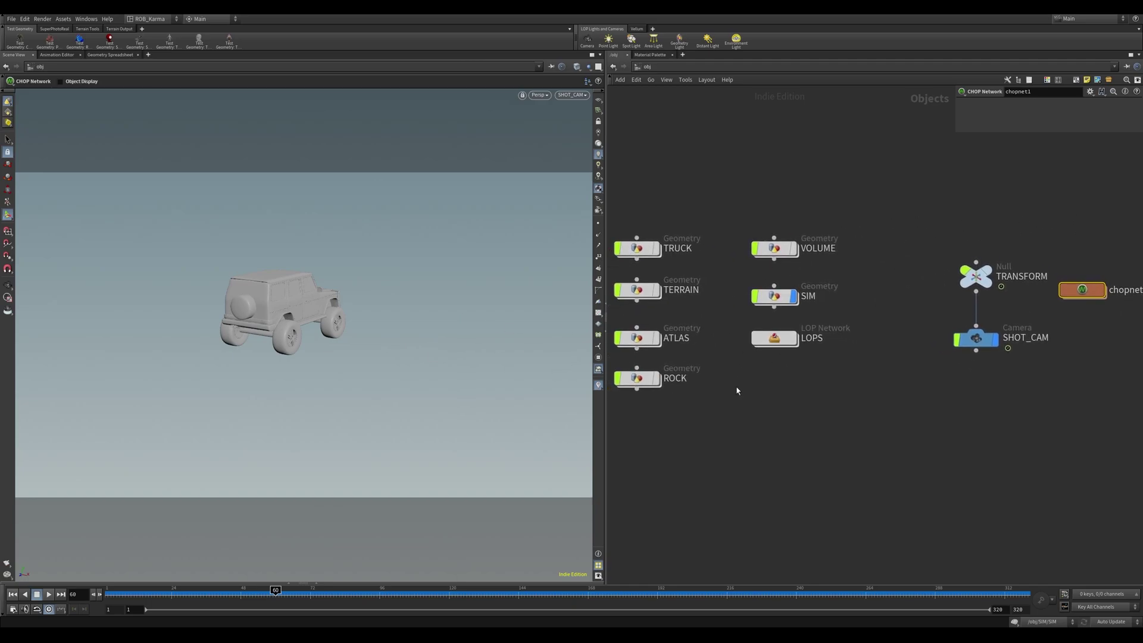
{"action": "middle_click_drag", "start_coordinate": [738, 203], "coordinate": [779, 187]}
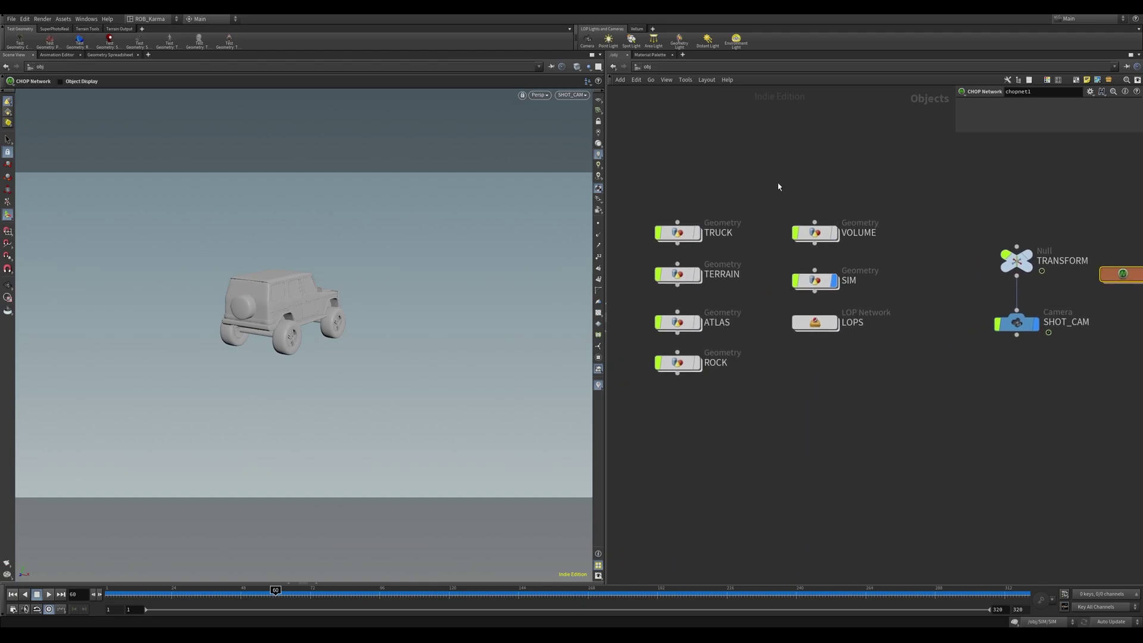
{"action": "left_click", "coordinate": [13, 595]}
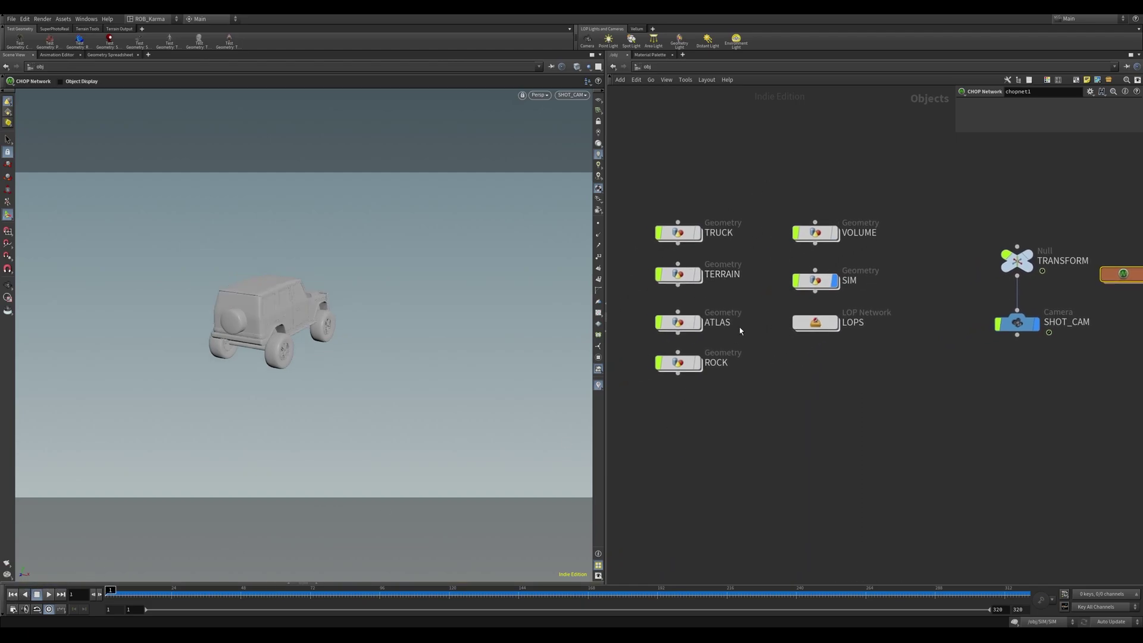
{"action": "left_click", "coordinate": [698, 274]}
{"action": "left_click", "coordinate": [680, 279]}
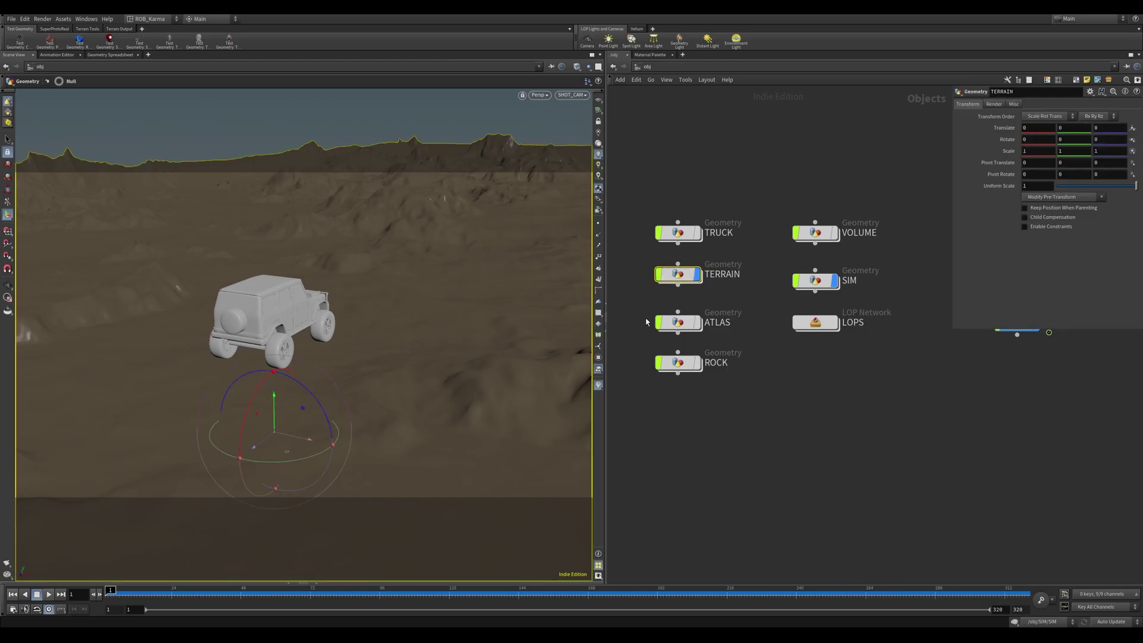
Open the TERRAIN network and display the ZERO_MASK wrangle to view the terrain outside the shot camera.
{"action": "double_click", "coordinate": [680, 278]}
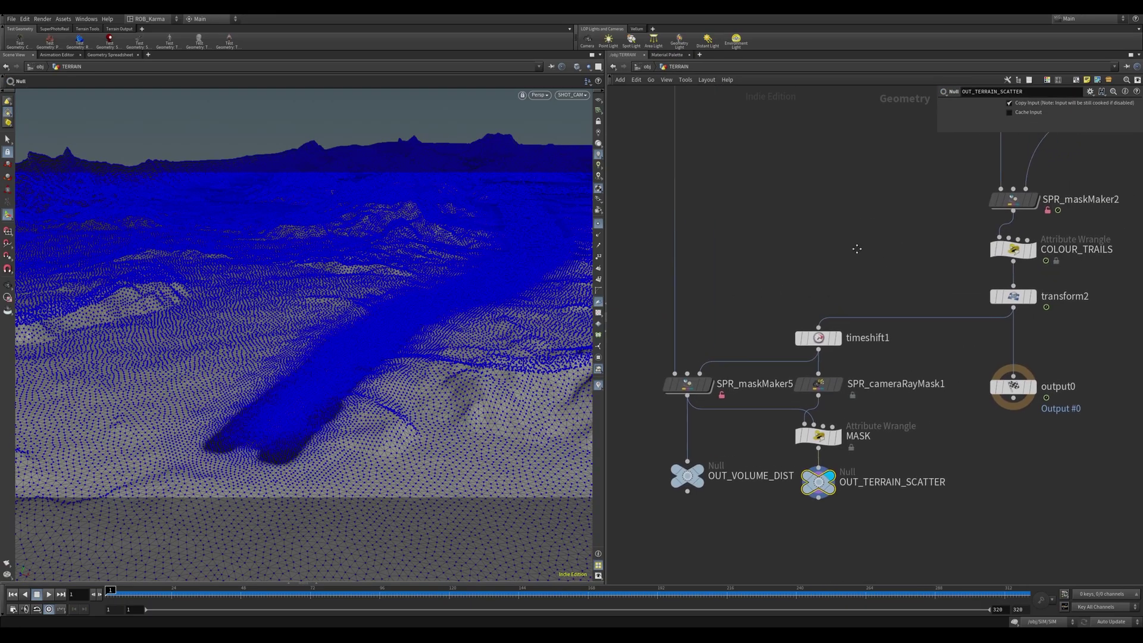
{"action": "scroll", "coordinate": [887, 212], "scroll_direction": "down", "scroll_amount": 3}
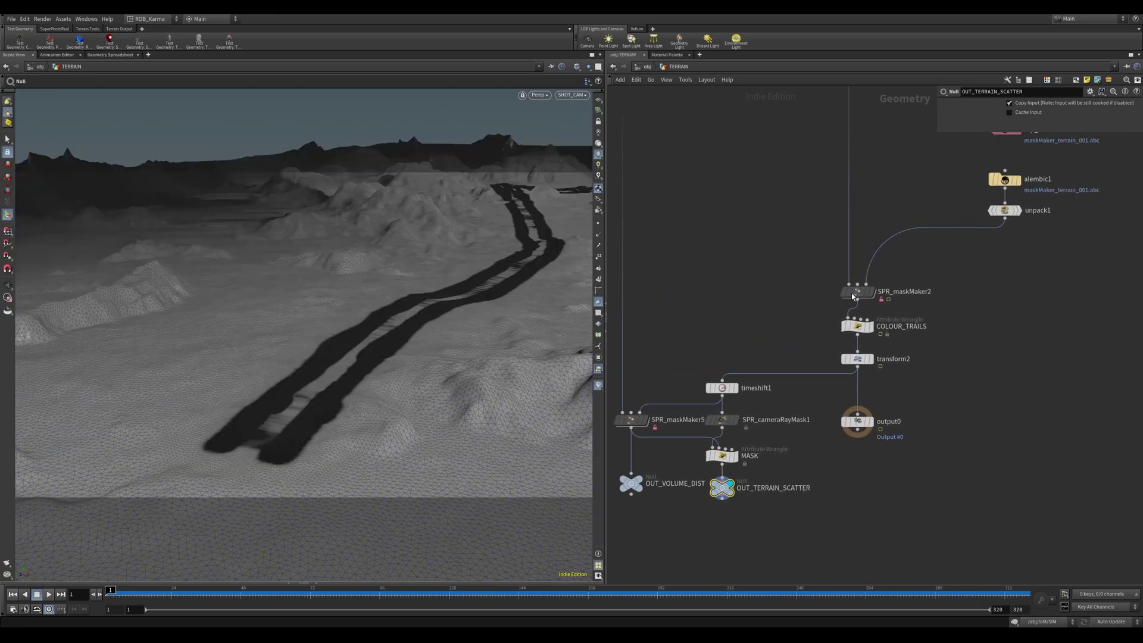
{"action": "middle_click_drag", "start_coordinate": [852, 296], "coordinate": [686, 530]}
{"action": "middle_click_drag", "start_coordinate": [919, 186], "coordinate": [919, 383]}
{"action": "scroll", "coordinate": [877, 275], "scroll_direction": "up", "scroll_amount": 1}
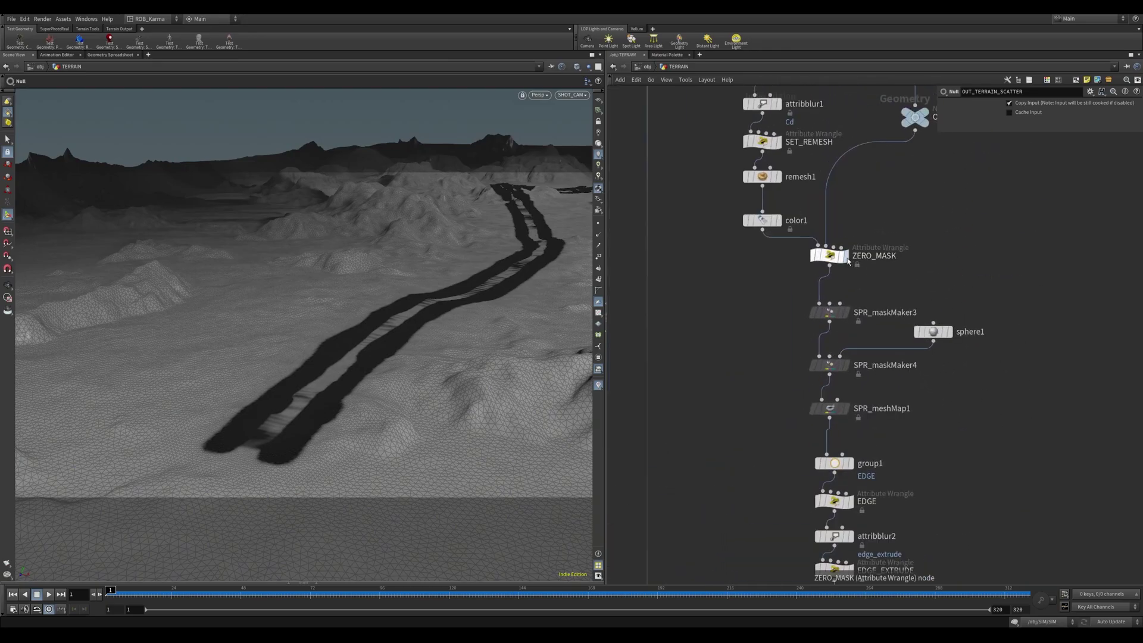
{"action": "left_click", "coordinate": [847, 257]}
{"action": "key", "text": "Escape"}
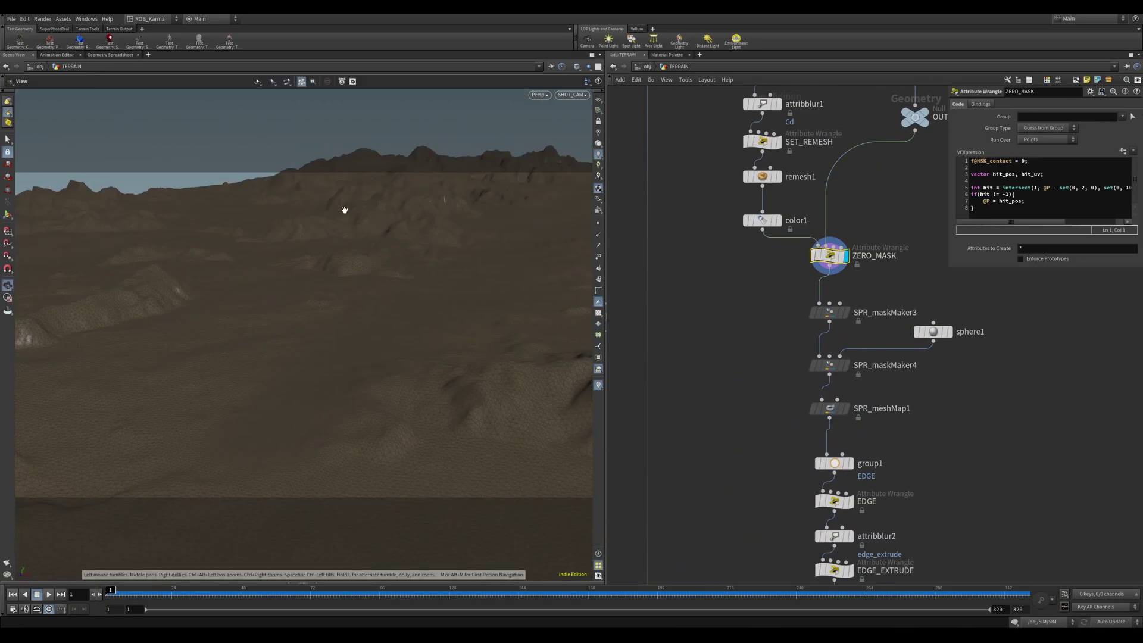
{"action": "left_click_drag", "start_coordinate": [345, 209], "coordinate": [390, 189]}
Display SPR_maskMaker3 and visualize its bounding box mask across the terrain.
{"action": "left_click", "coordinate": [846, 313]}
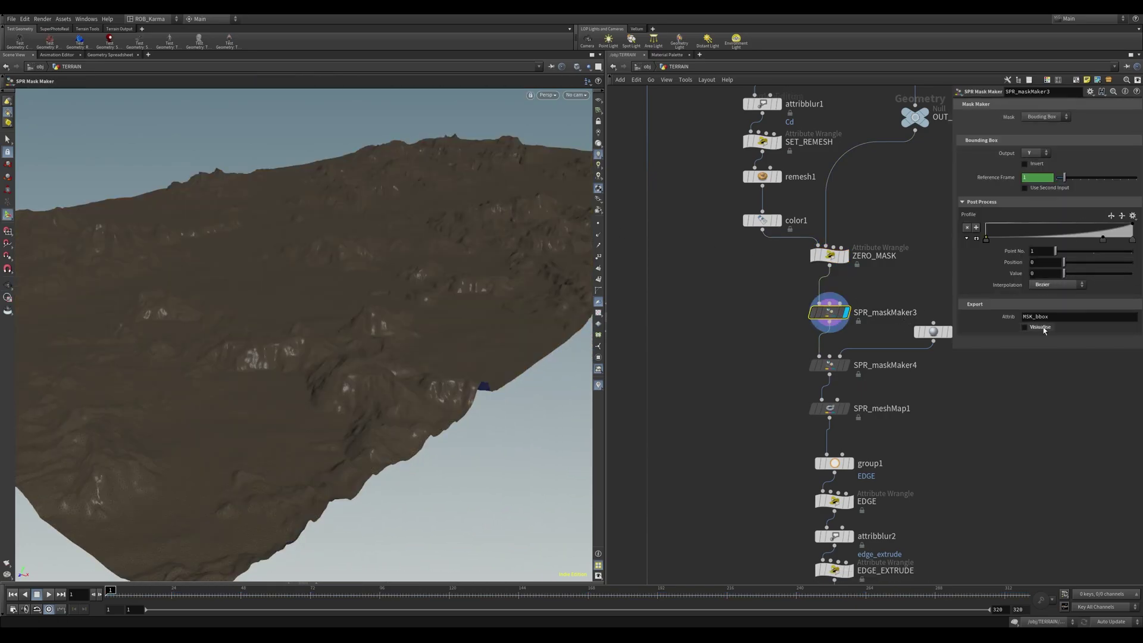
{"action": "left_click", "coordinate": [1026, 328]}
{"action": "left_click_drag", "start_coordinate": [422, 255], "coordinate": [460, 255]}
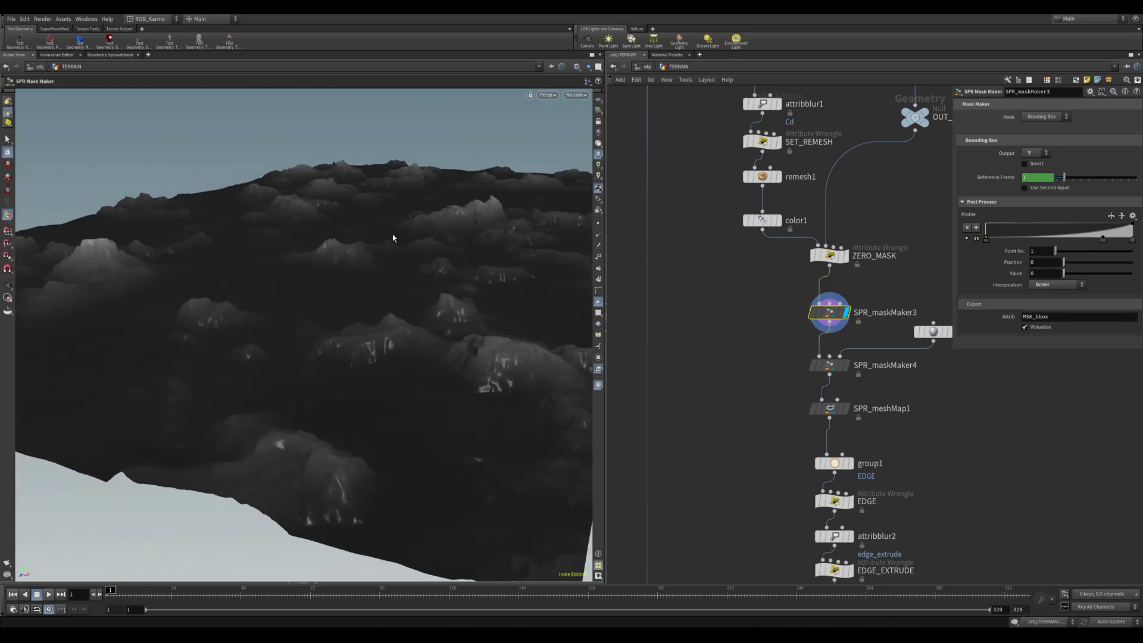
{"action": "left_click_drag", "start_coordinate": [393, 239], "coordinate": [181, 237]}
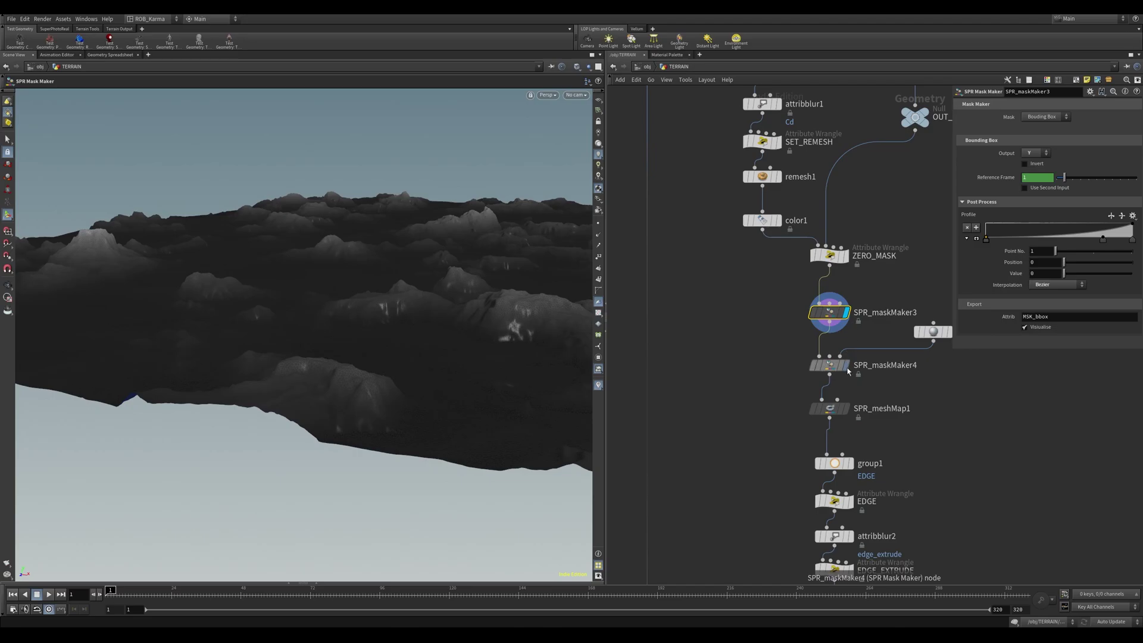
Move the display to SPR_maskMaker4 and turn off the mask visualization on SPR_maskMaker3.
{"action": "left_click", "coordinate": [831, 366]}
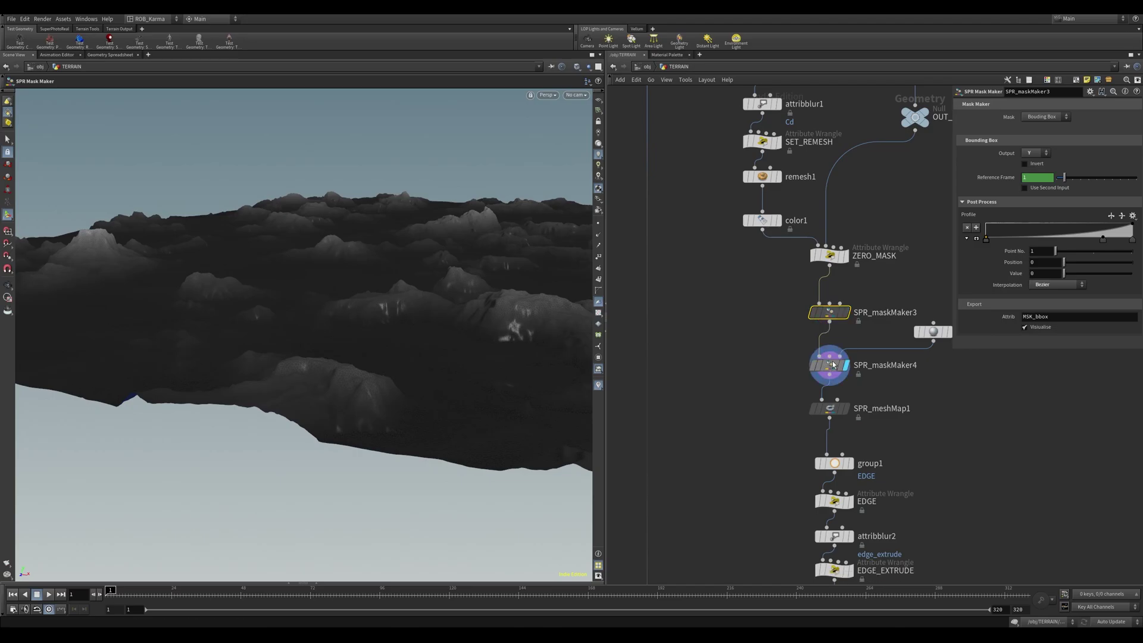
{"action": "left_click", "coordinate": [836, 314]}
{"action": "left_click", "coordinate": [1026, 328]}
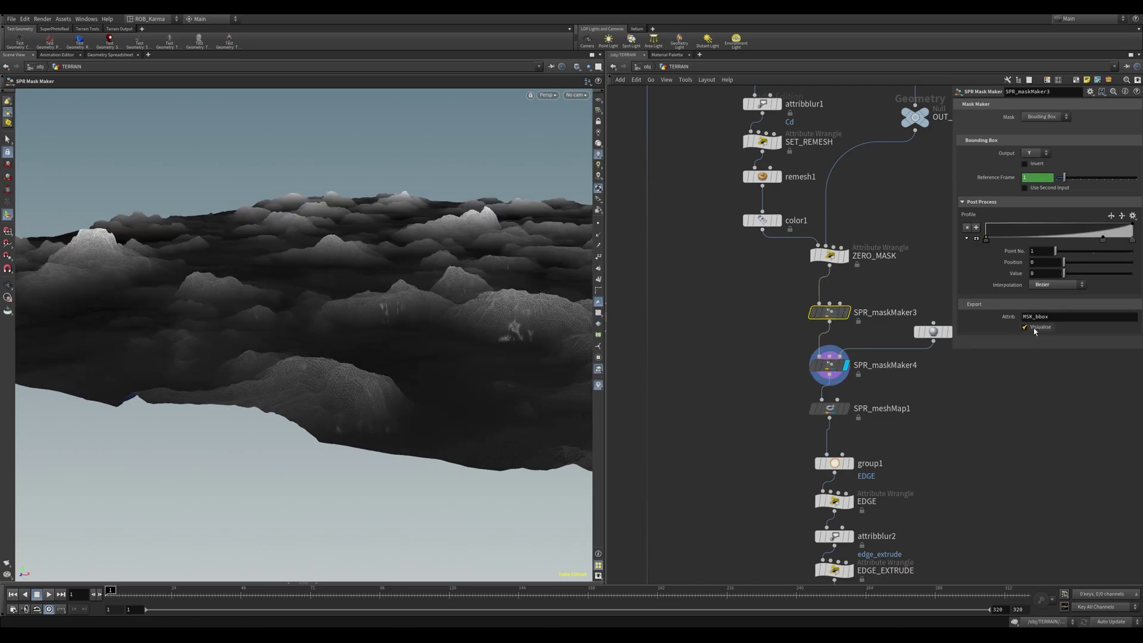
Visualize the distance mask of SPR_maskMaker4 and examine it over the whole terrain.
{"action": "left_click", "coordinate": [832, 368]}
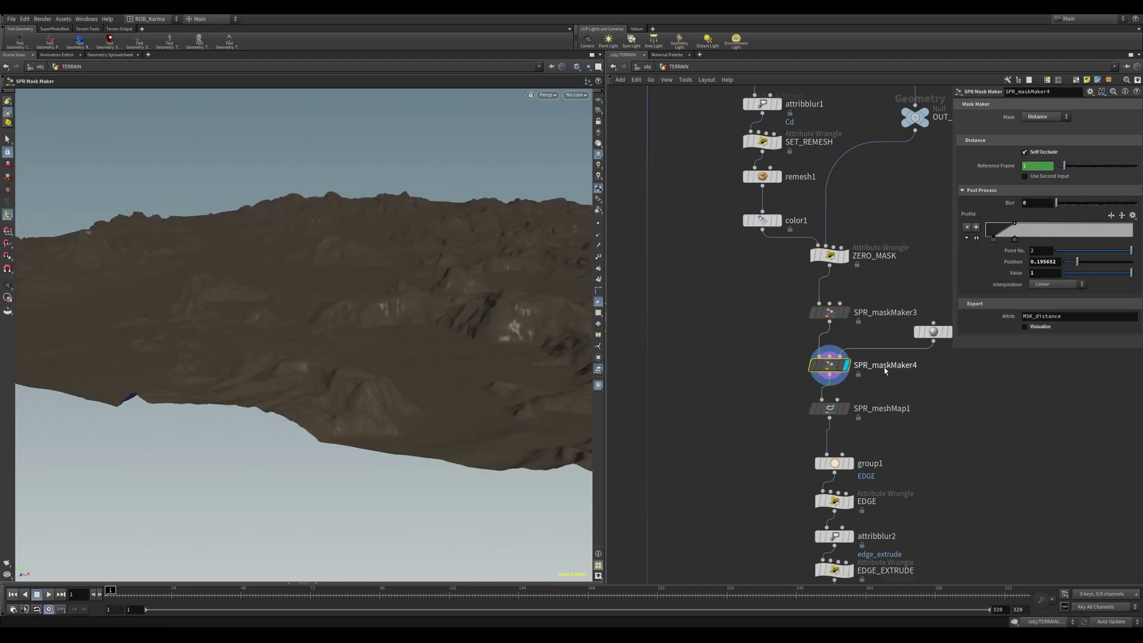
{"action": "left_click", "coordinate": [1040, 327]}
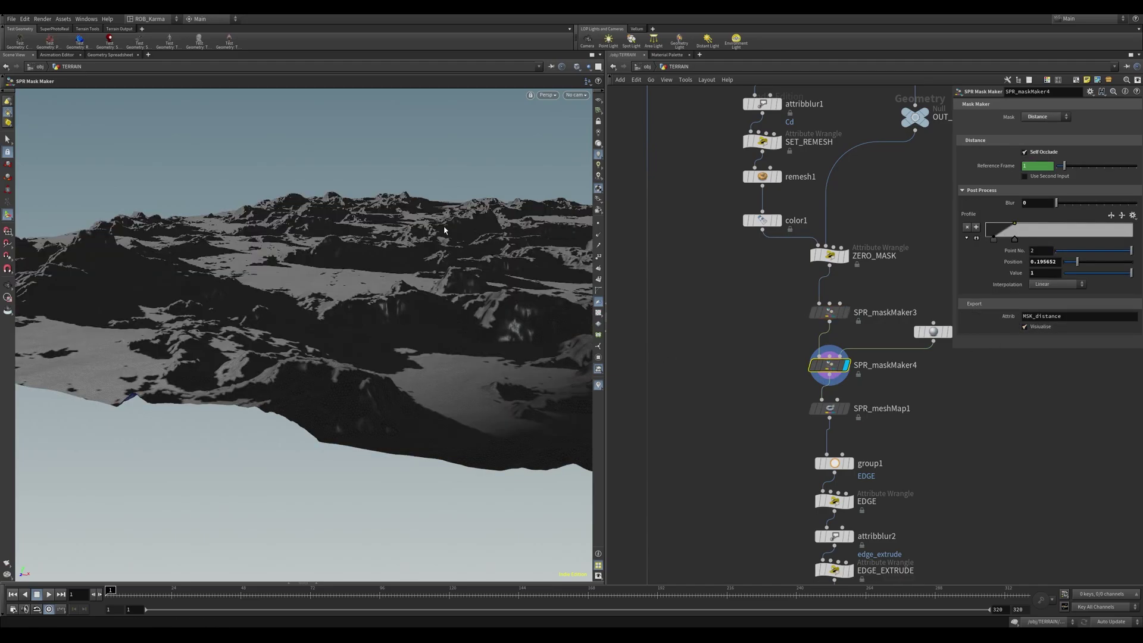
{"action": "left_click_drag", "start_coordinate": [447, 230], "coordinate": [387, 290]}
{"action": "key", "text": "Return"}
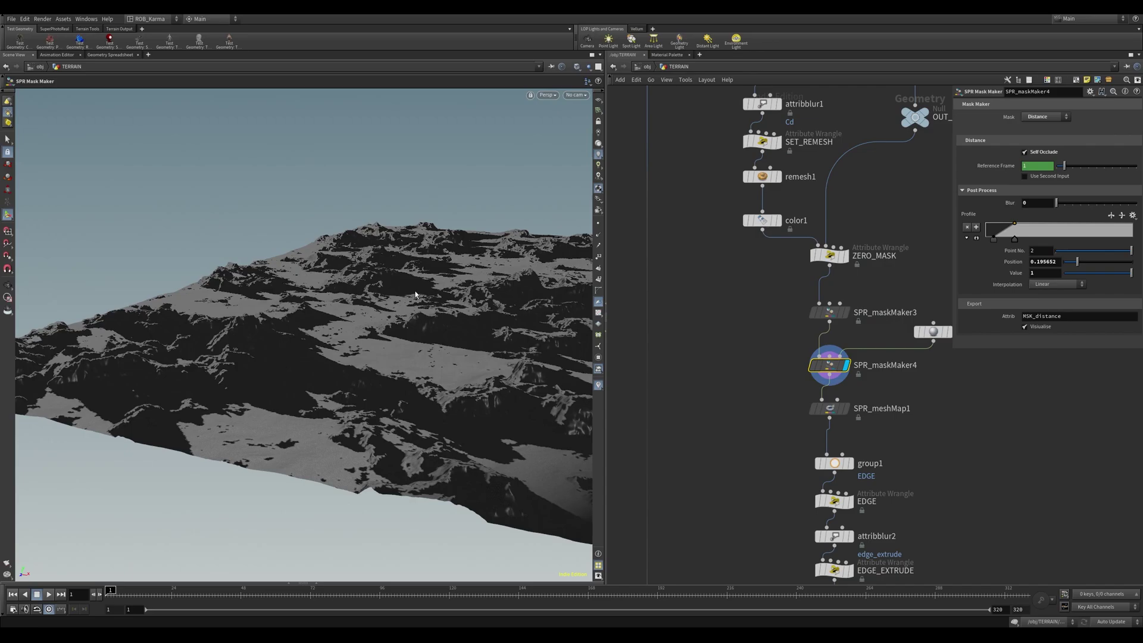
{"action": "left_click_drag", "start_coordinate": [454, 300], "coordinate": [310, 238]}
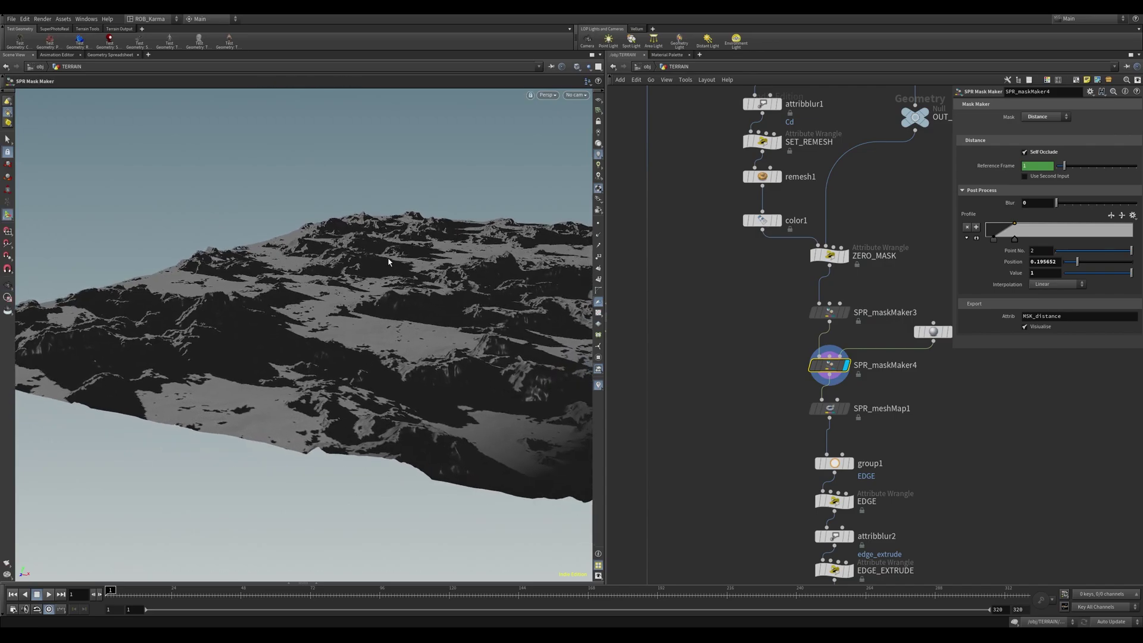
{"action": "key", "text": "Escape"}
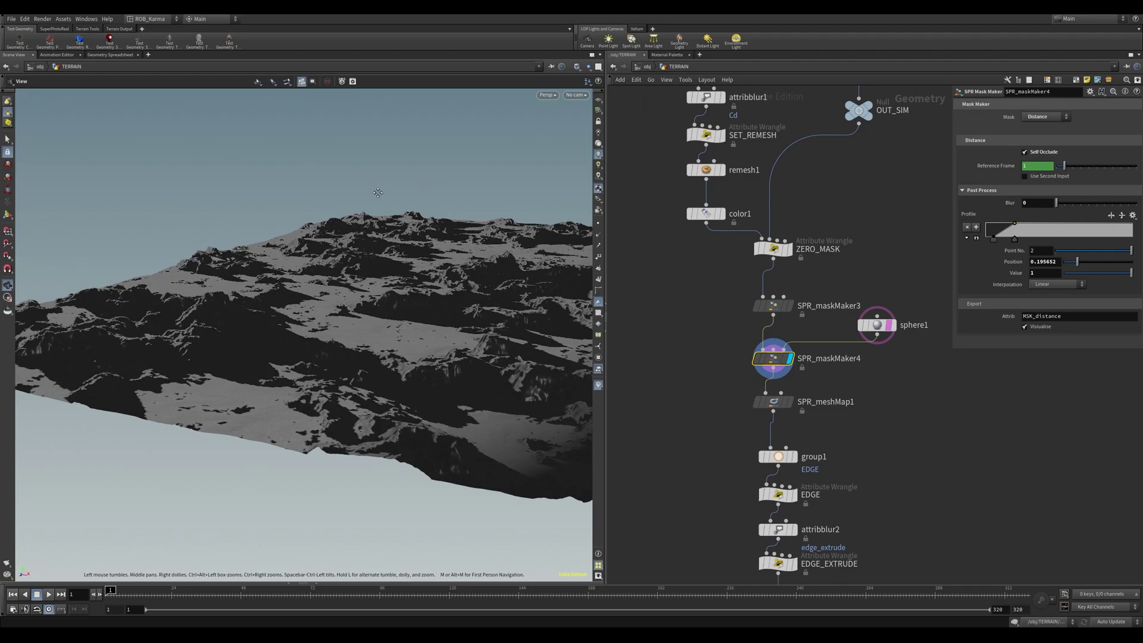
{"action": "right_click_drag", "start_coordinate": [378, 193], "coordinate": [231, 197]}
{"action": "left_click_drag", "start_coordinate": [214, 185], "coordinate": [214, 215]}
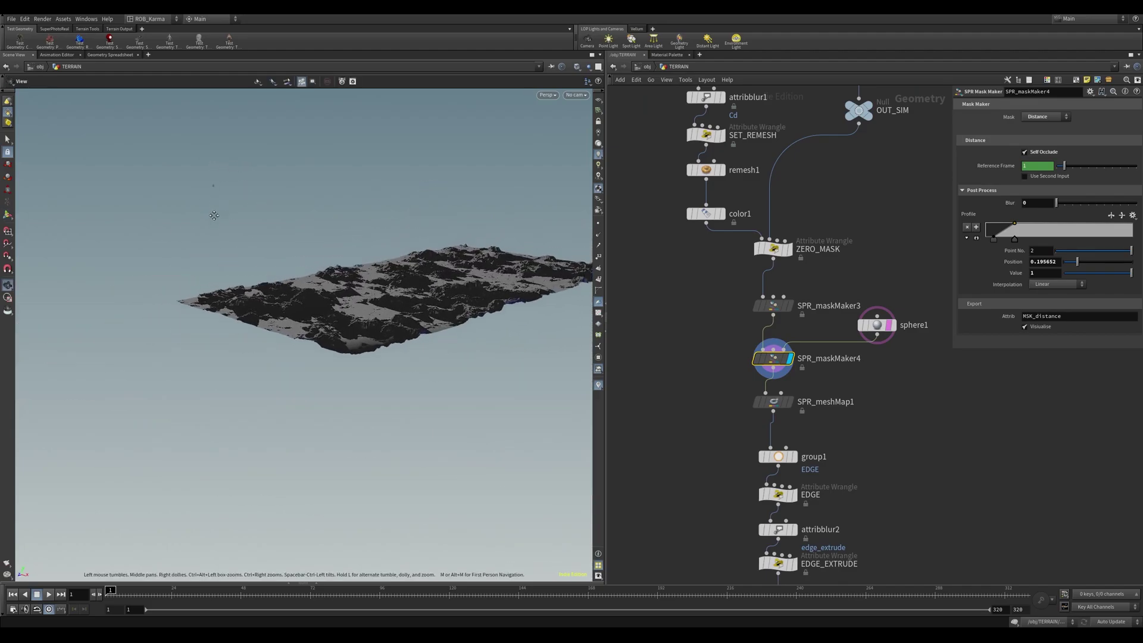
{"action": "middle_click_drag", "start_coordinate": [213, 216], "coordinate": [205, 226]}
{"action": "left_click_drag", "start_coordinate": [205, 226], "coordinate": [262, 261]}
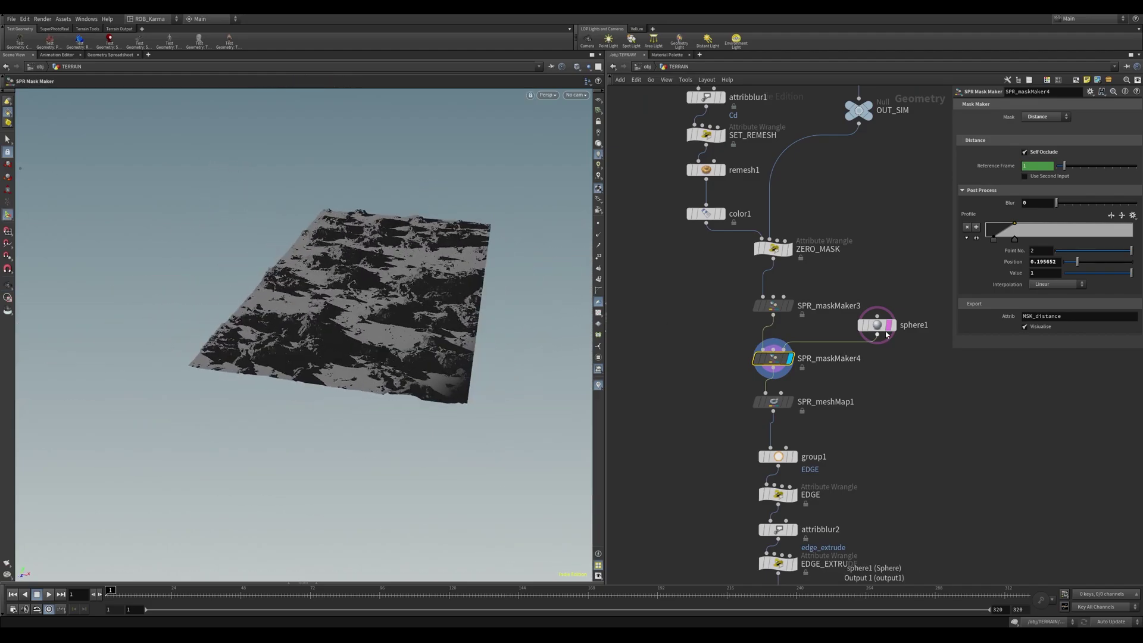
Switch off the SPR_maskMaker4 visualization, then display SPR_meshMap1 and visualize its normals mask on the terrain.
{"action": "left_click", "coordinate": [1025, 327]}
{"action": "left_click", "coordinate": [776, 403]}
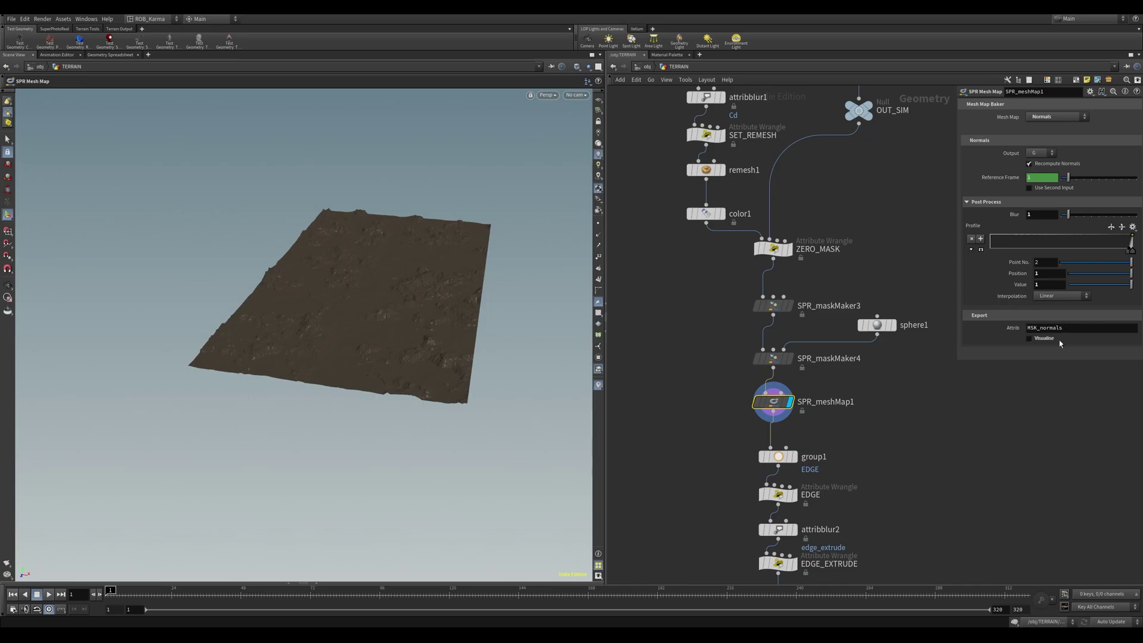
{"action": "left_click", "coordinate": [1041, 340]}
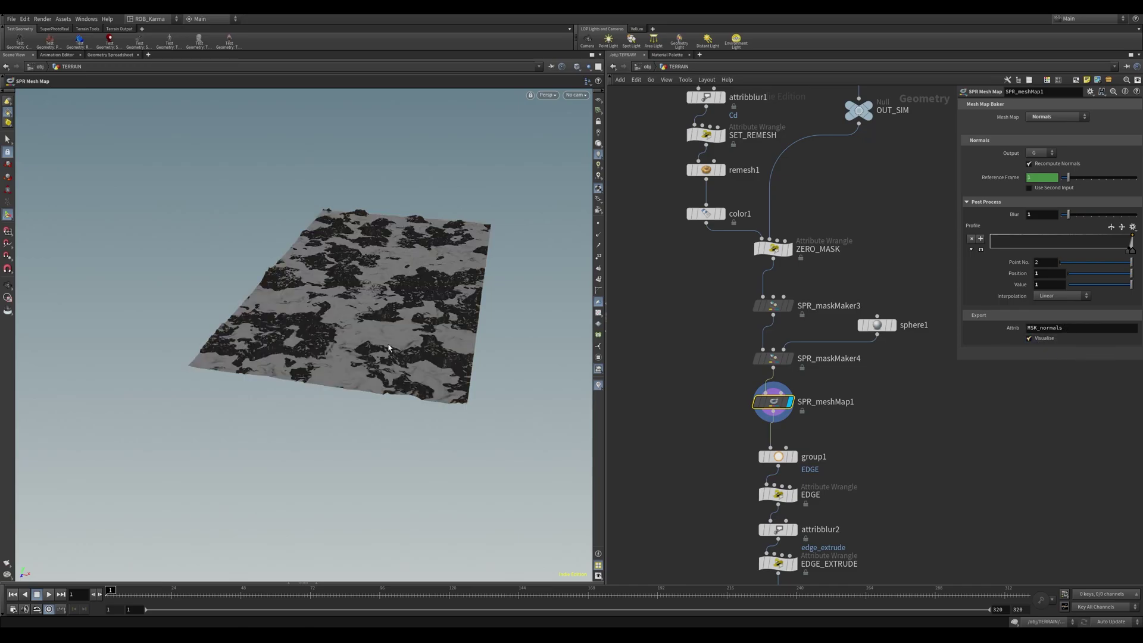
{"action": "right_click_drag", "start_coordinate": [364, 265], "coordinate": [444, 291], "text": "alt"}
{"action": "left_click_drag", "start_coordinate": [444, 291], "coordinate": [419, 279], "text": "alt"}
{"action": "right_click_drag", "start_coordinate": [419, 279], "coordinate": [447, 303], "text": "alt"}
{"action": "left_click_drag", "start_coordinate": [241, 275], "coordinate": [278, 273], "text": "alt"}
Turn off the SPR_meshMap1 visualization and display the SPR_cameraRayMask1 node near the end of the network.
{"action": "left_click", "coordinate": [1035, 337]}
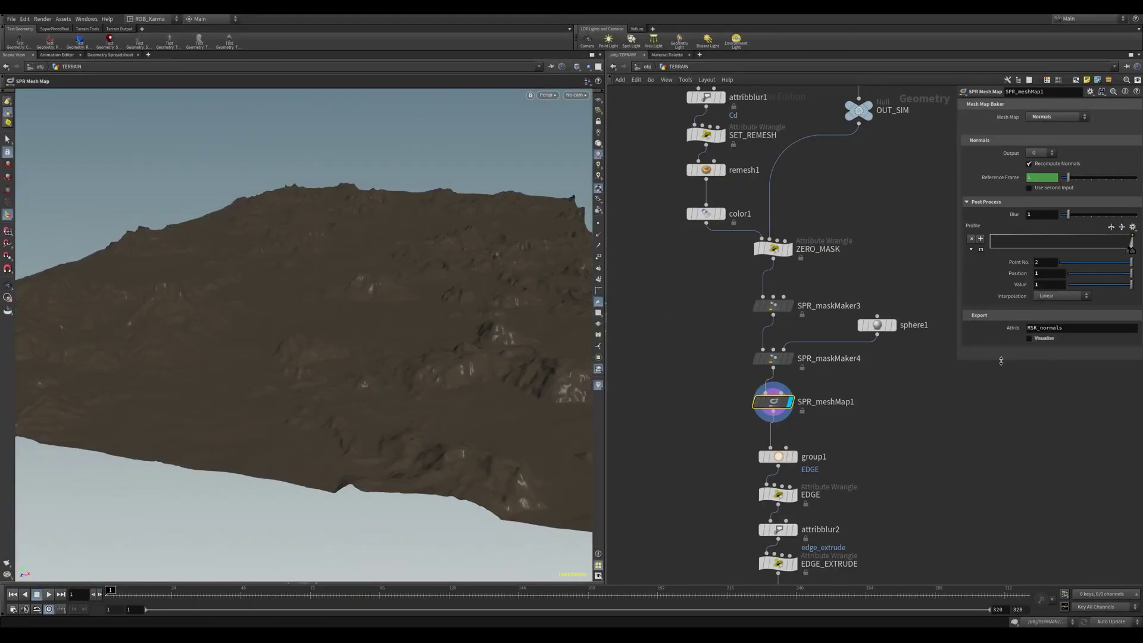
{"action": "scroll", "coordinate": [860, 375], "scroll_direction": "down", "scroll_amount": 3}
{"action": "middle_click_drag", "start_coordinate": [855, 387], "coordinate": [947, 198]}
{"action": "middle_click_drag", "start_coordinate": [807, 336], "coordinate": [826, 261]}
{"action": "scroll", "coordinate": [900, 361], "scroll_direction": "up", "scroll_amount": 2}
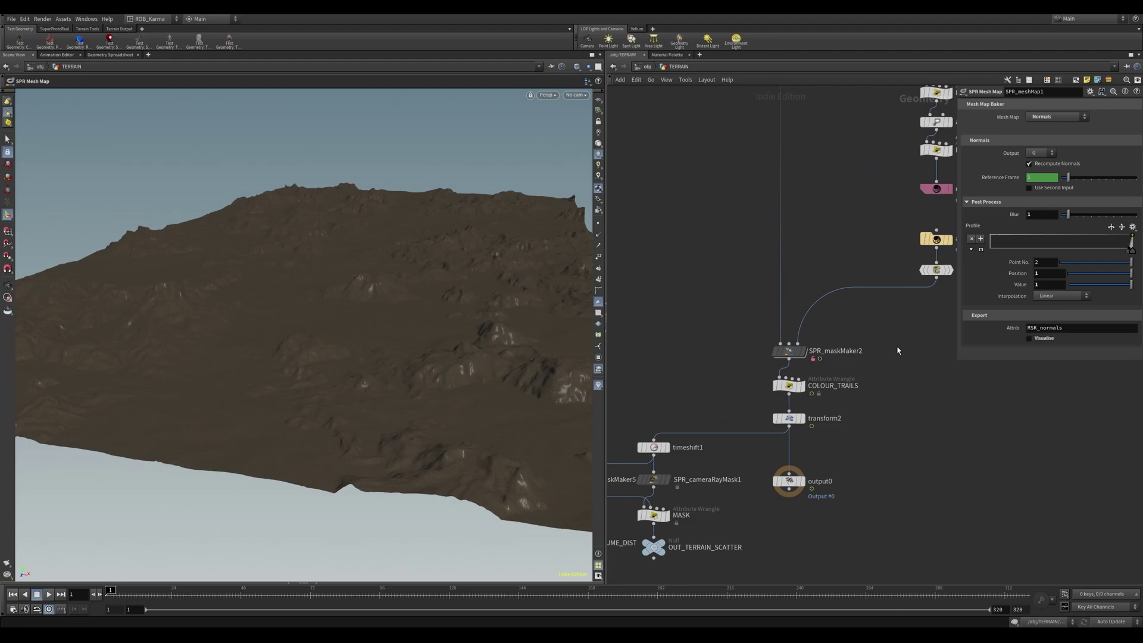
{"action": "middle_click_drag", "start_coordinate": [898, 351], "coordinate": [949, 239]}
{"action": "middle_click_drag", "start_coordinate": [733, 258], "coordinate": [791, 203]}
{"action": "left_click", "coordinate": [776, 312]}
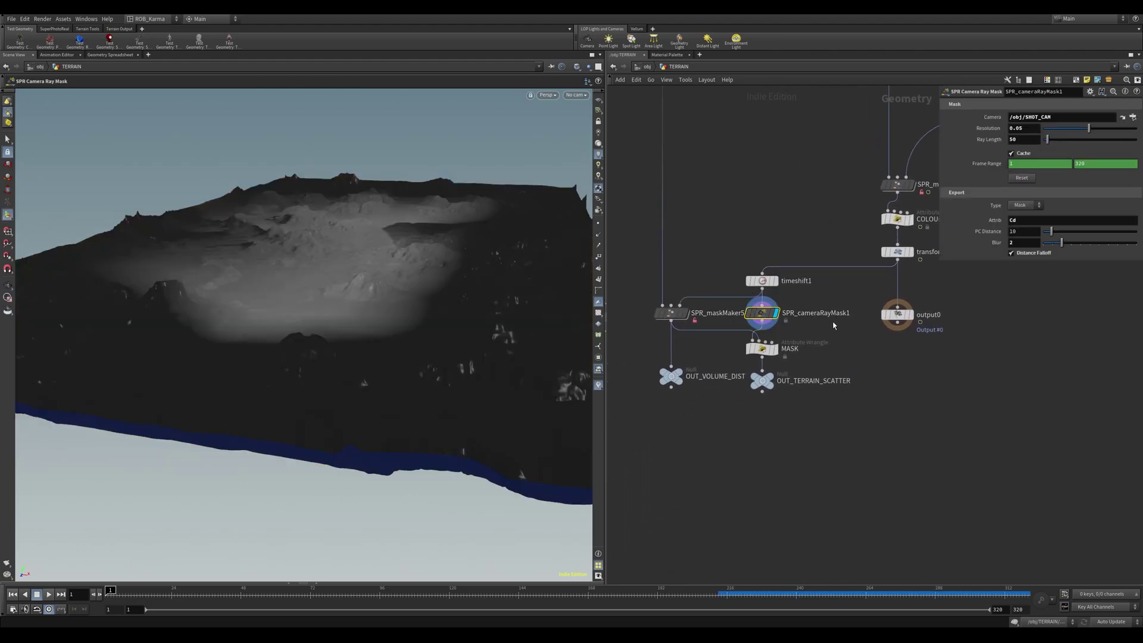
Examine the area of terrain covered by the camera ray mask from several angles.
{"action": "key", "text": "Escape"}
{"action": "left_click_drag", "start_coordinate": [459, 268], "coordinate": [306, 260]}
{"action": "left_click_drag", "start_coordinate": [466, 404], "coordinate": [295, 314]}
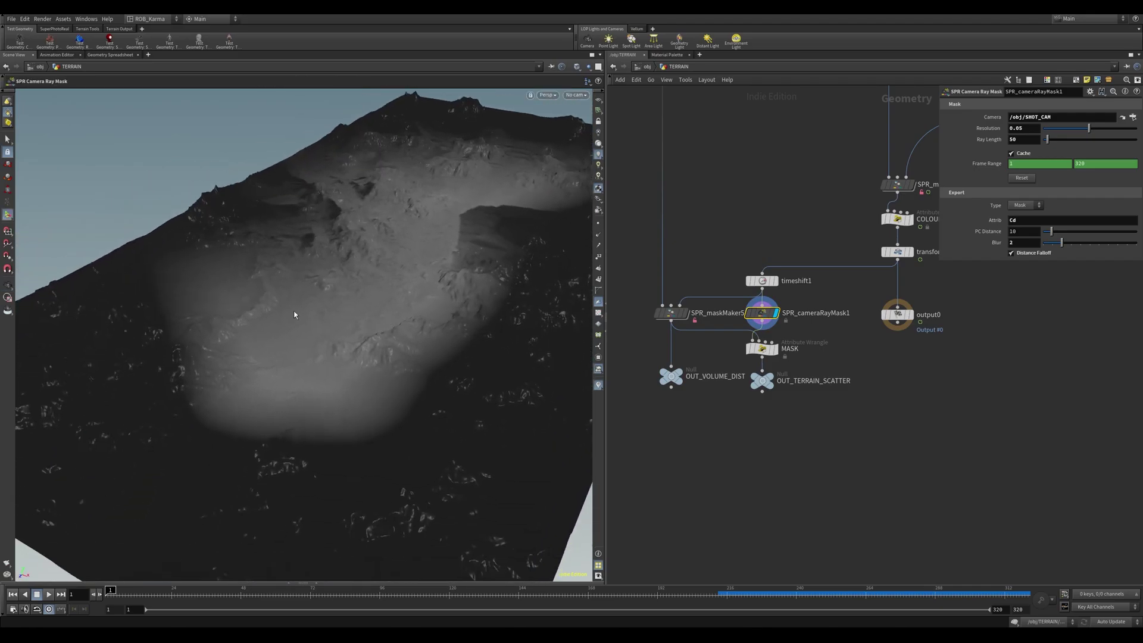
{"action": "left_click_drag", "start_coordinate": [482, 335], "coordinate": [498, 301]}
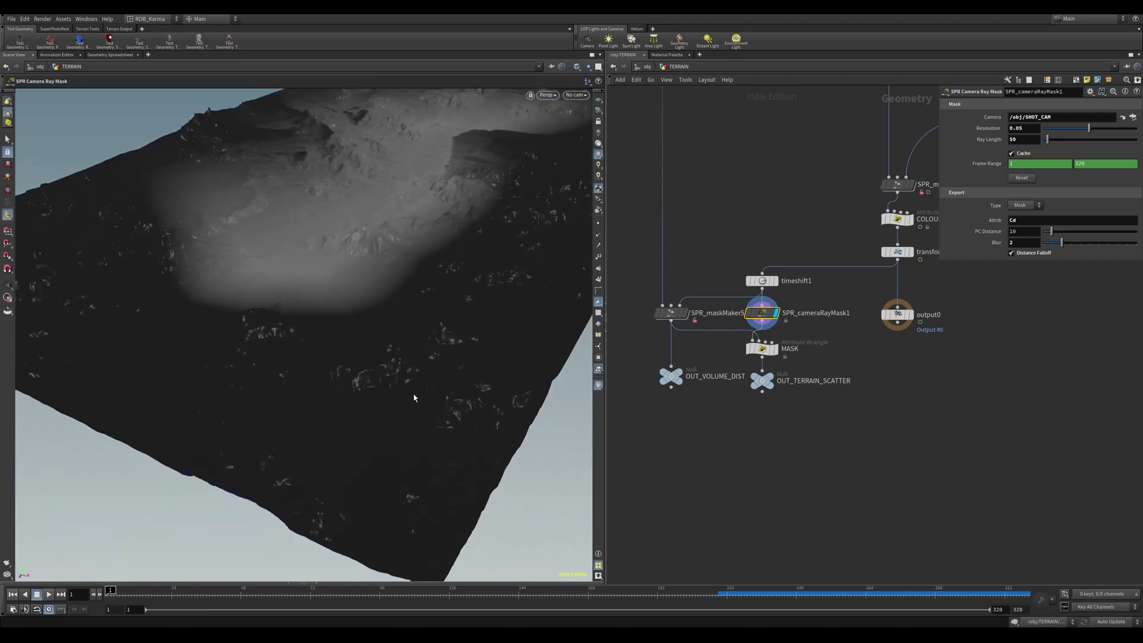
{"action": "left_click_drag", "start_coordinate": [280, 221], "coordinate": [294, 274]}
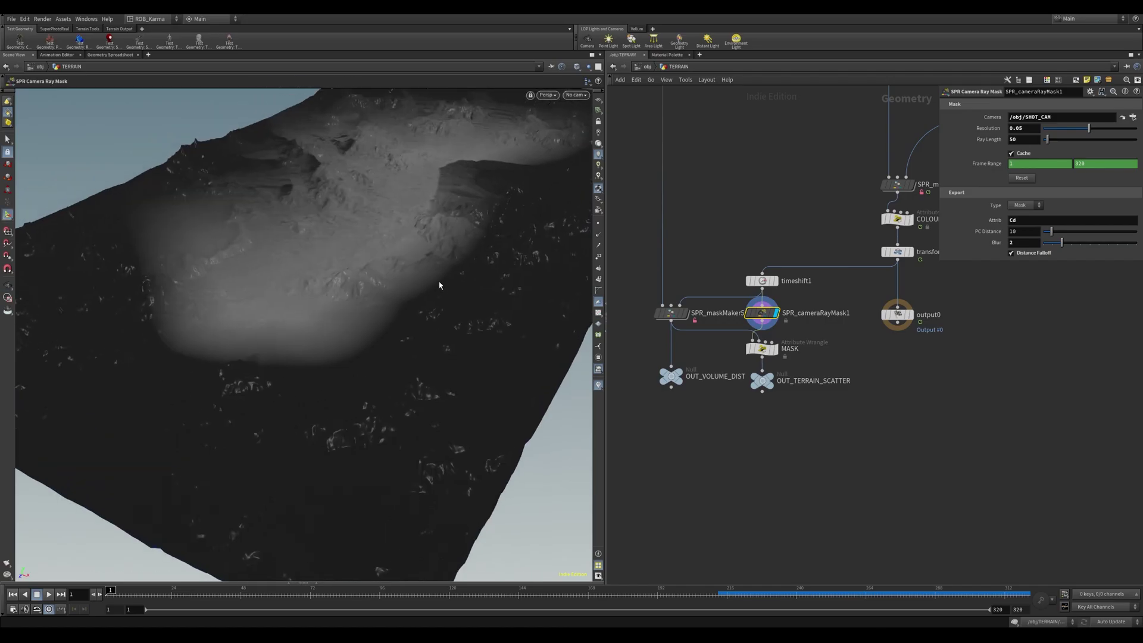
{"action": "left_click_drag", "start_coordinate": [444, 257], "coordinate": [450, 271]}
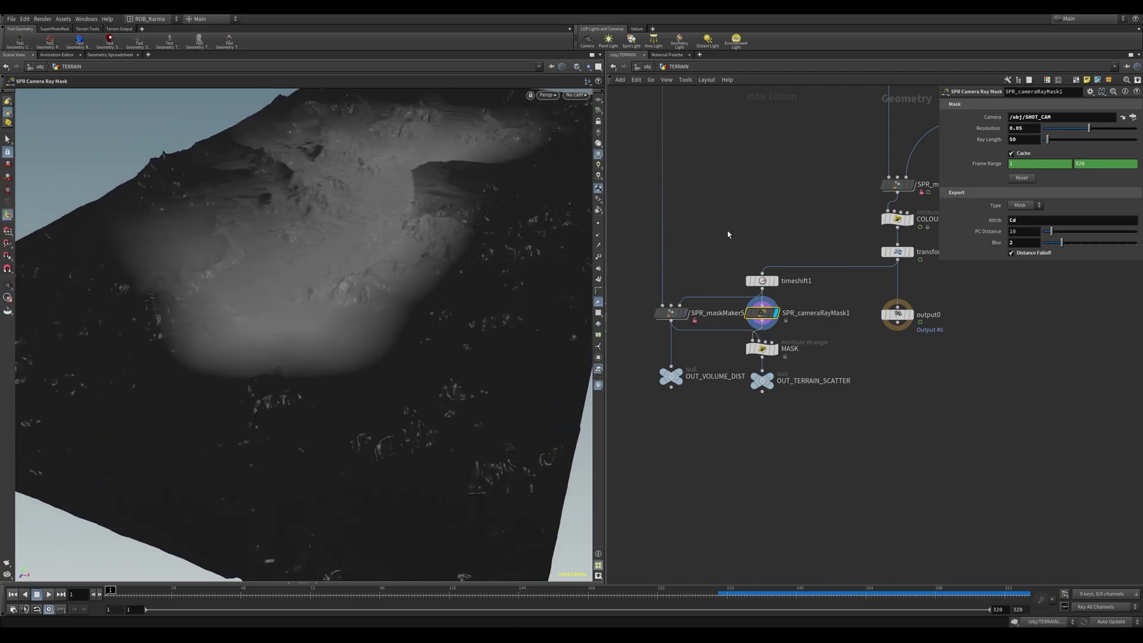
Display SPR_maskMaker5 and inspect its contact mask along the tyre tracks.
{"action": "middle_click_drag", "start_coordinate": [700, 292], "coordinate": [711, 288]}
{"action": "left_click", "coordinate": [695, 308]}
{"action": "left_click", "coordinate": [679, 309]}
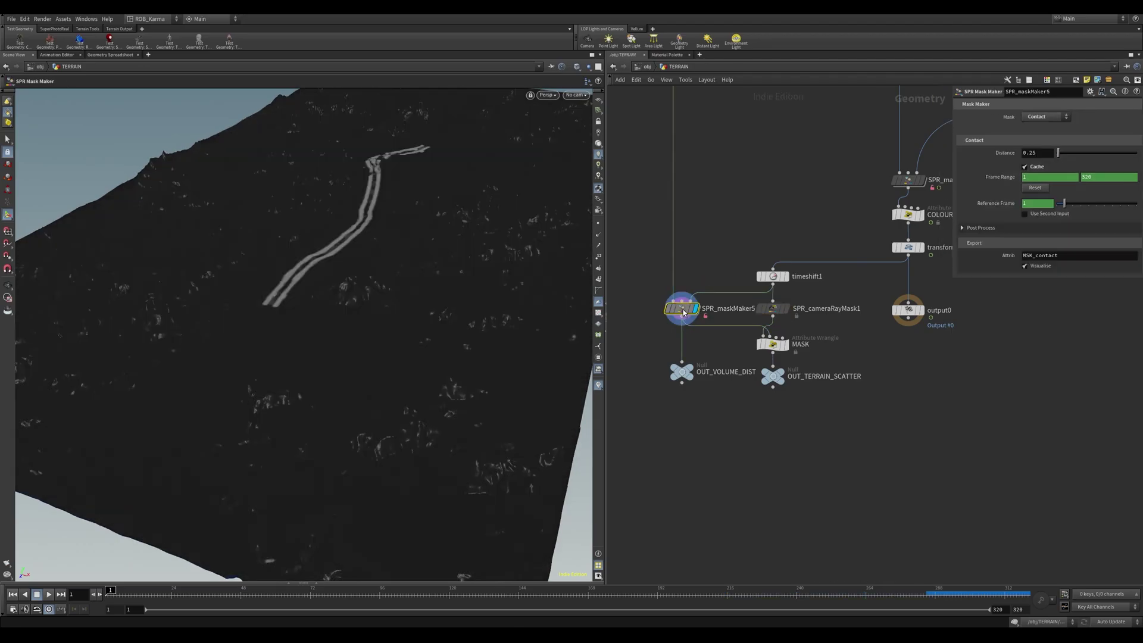
{"action": "left_click_drag", "start_coordinate": [330, 242], "coordinate": [262, 402]}
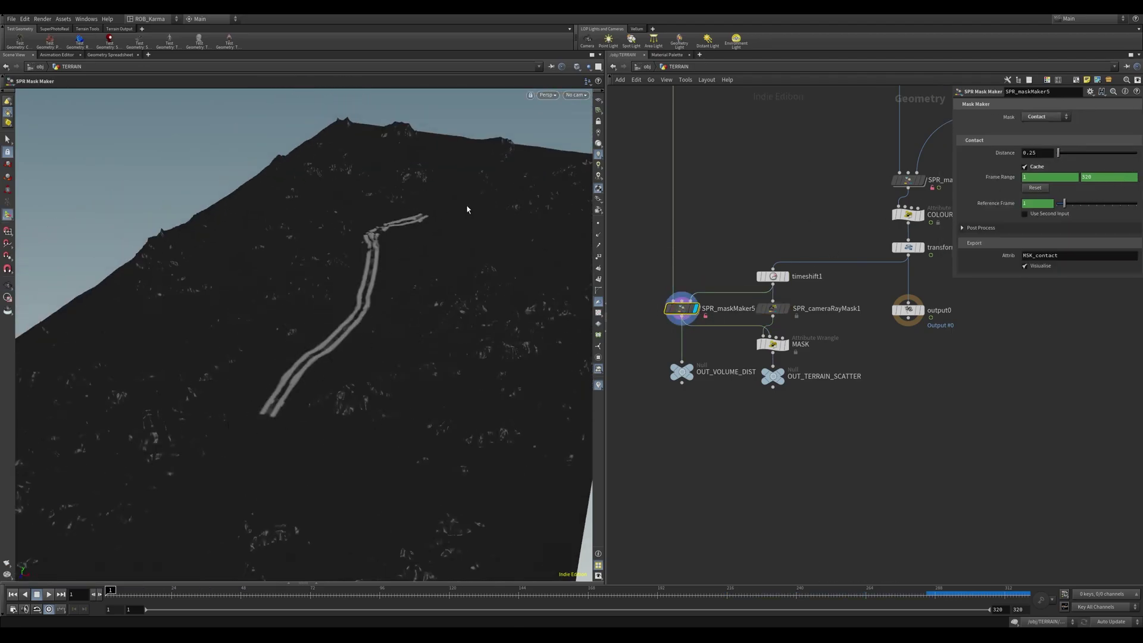
{"action": "left_click_drag", "start_coordinate": [505, 206], "coordinate": [452, 235], "text": "alt"}
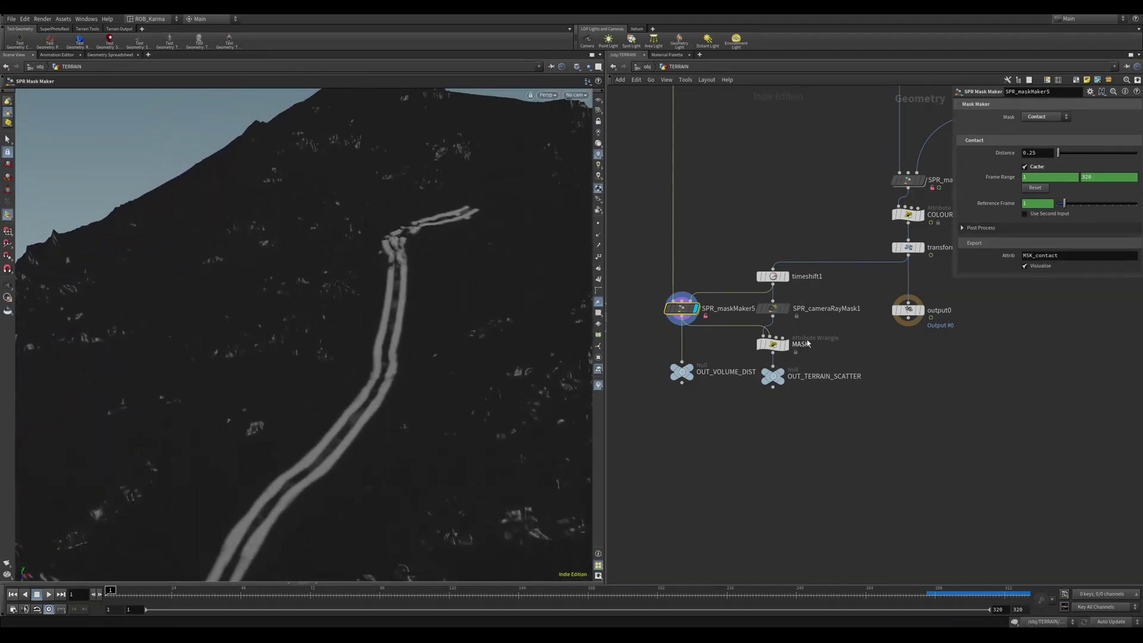
Display the MASK wrangle and examine the camera mask with the tyre tracks subtracted.
{"action": "left_click", "coordinate": [786, 344]}
{"action": "left_click", "coordinate": [773, 345]}
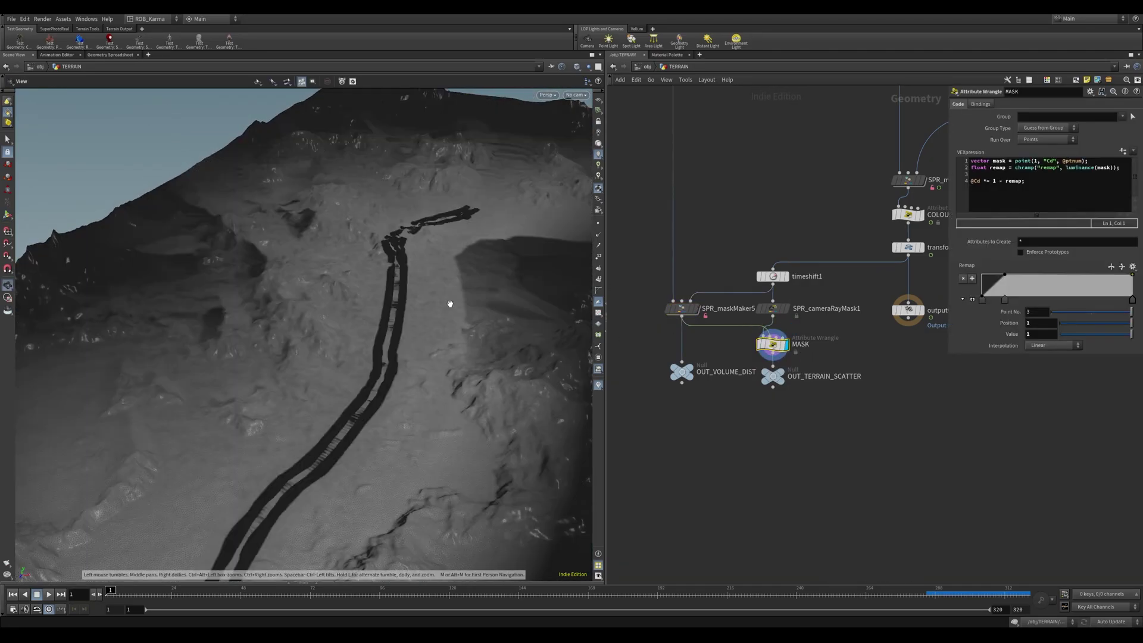
{"action": "left_click_drag", "start_coordinate": [451, 304], "coordinate": [350, 232]}
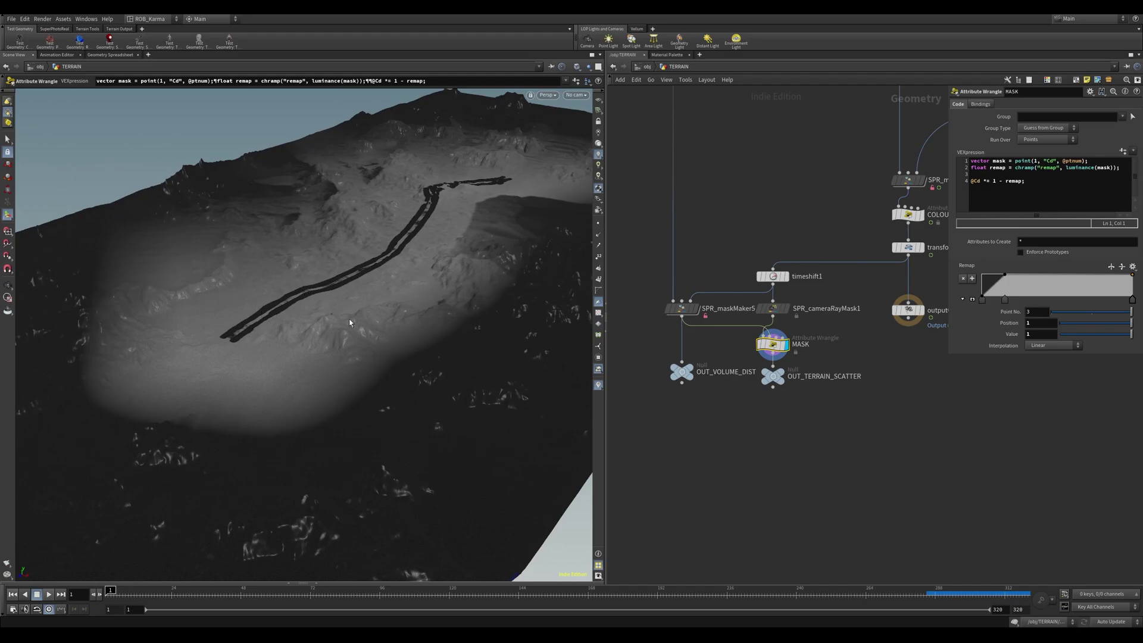
{"action": "right_click_drag", "start_coordinate": [349, 319], "coordinate": [373, 331], "text": "alt"}
{"action": "left_click_drag", "start_coordinate": [348, 266], "coordinate": [406, 306], "text": "alt"}
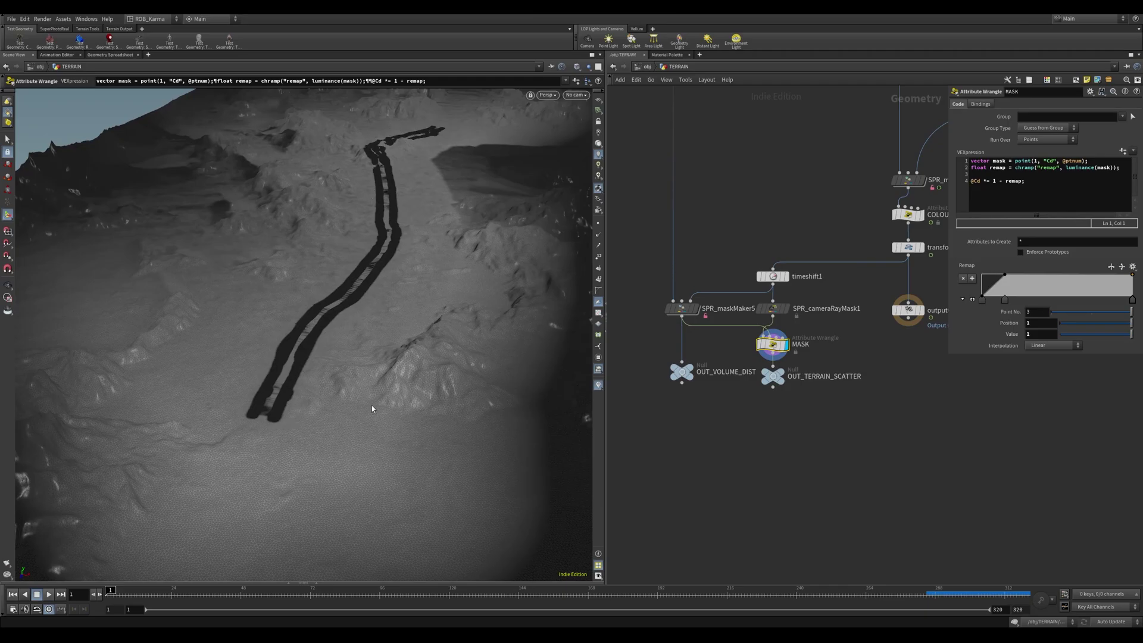
{"action": "middle_click_drag", "start_coordinate": [400, 383], "coordinate": [415, 395], "text": "alt"}
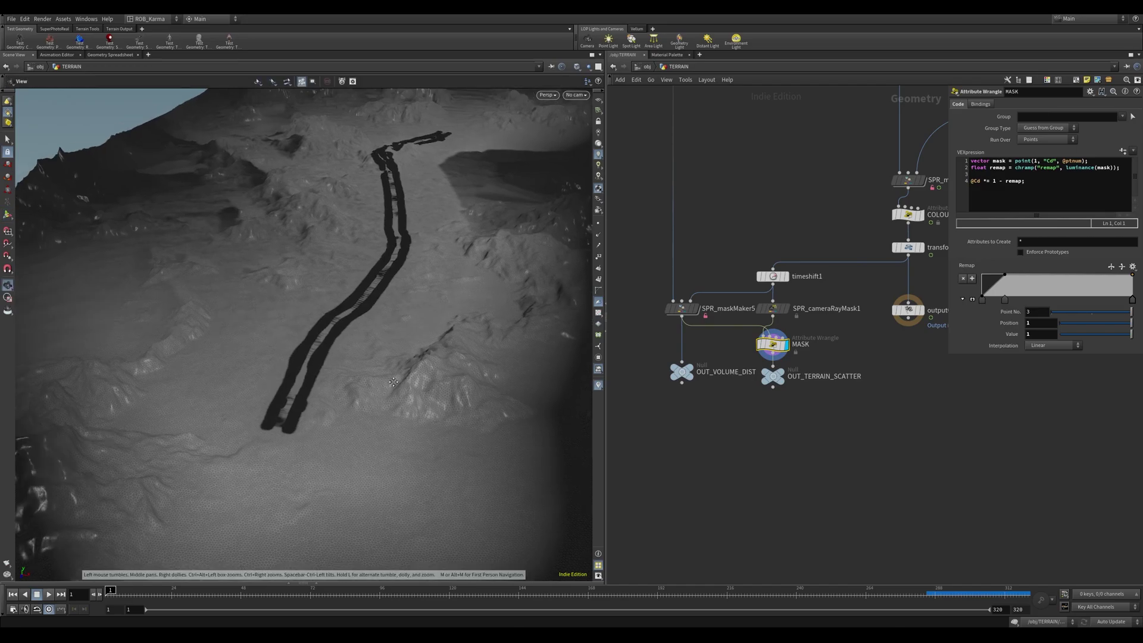
{"action": "middle_click_drag", "start_coordinate": [880, 399], "coordinate": [870, 369]}
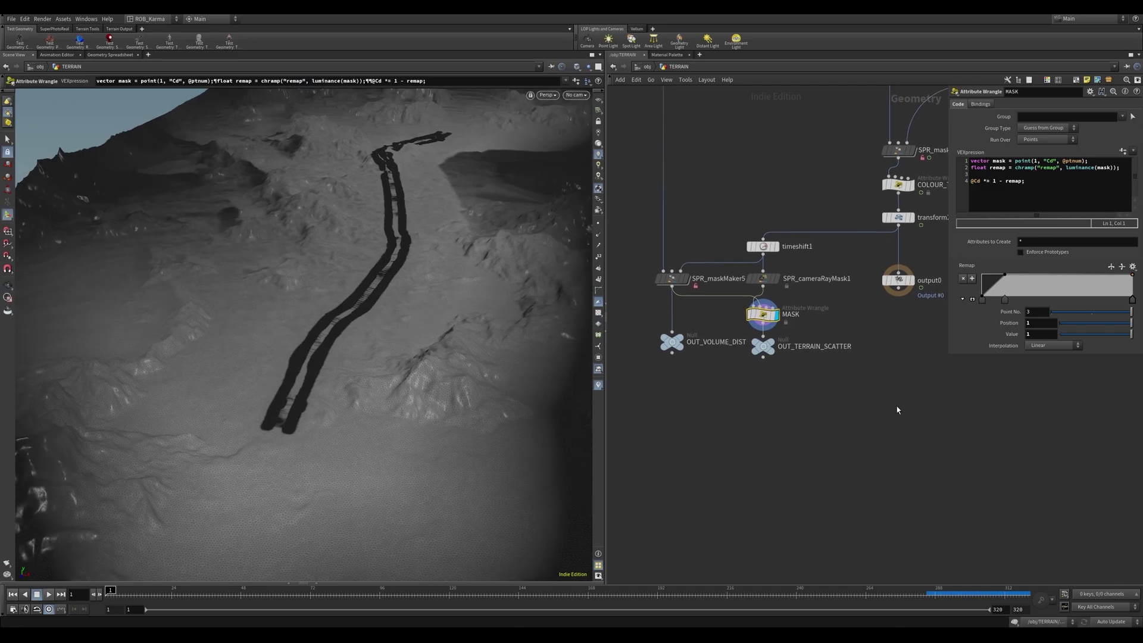
Go up to the object level, turn on the ATLAS display and hide TERRAIN.
{"action": "key", "text": "u"}
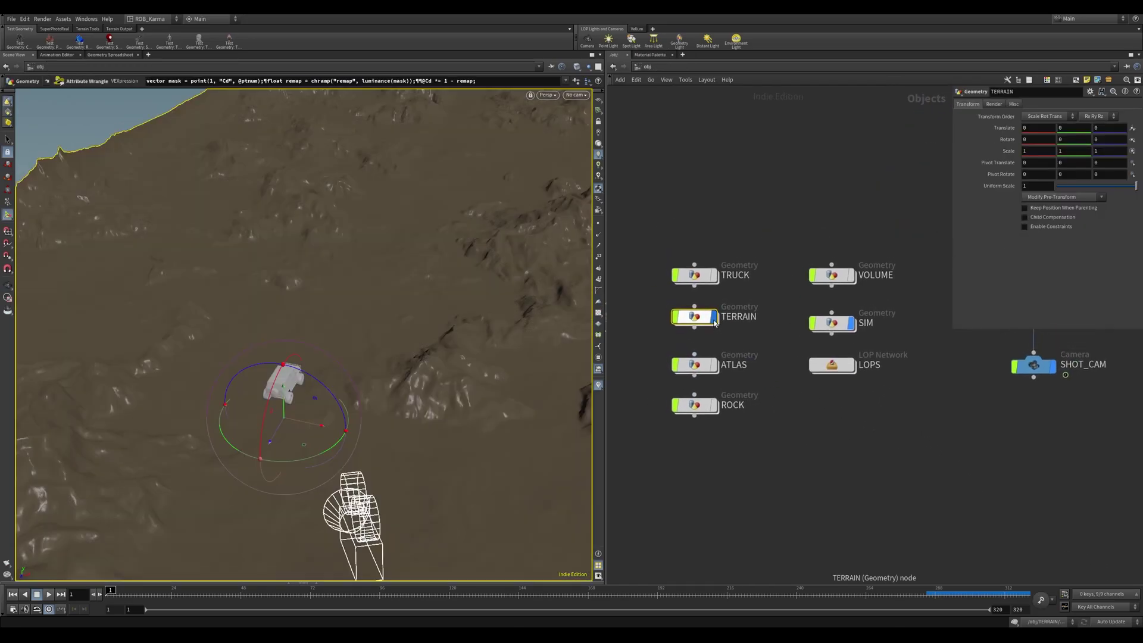
{"action": "left_click", "coordinate": [714, 366]}
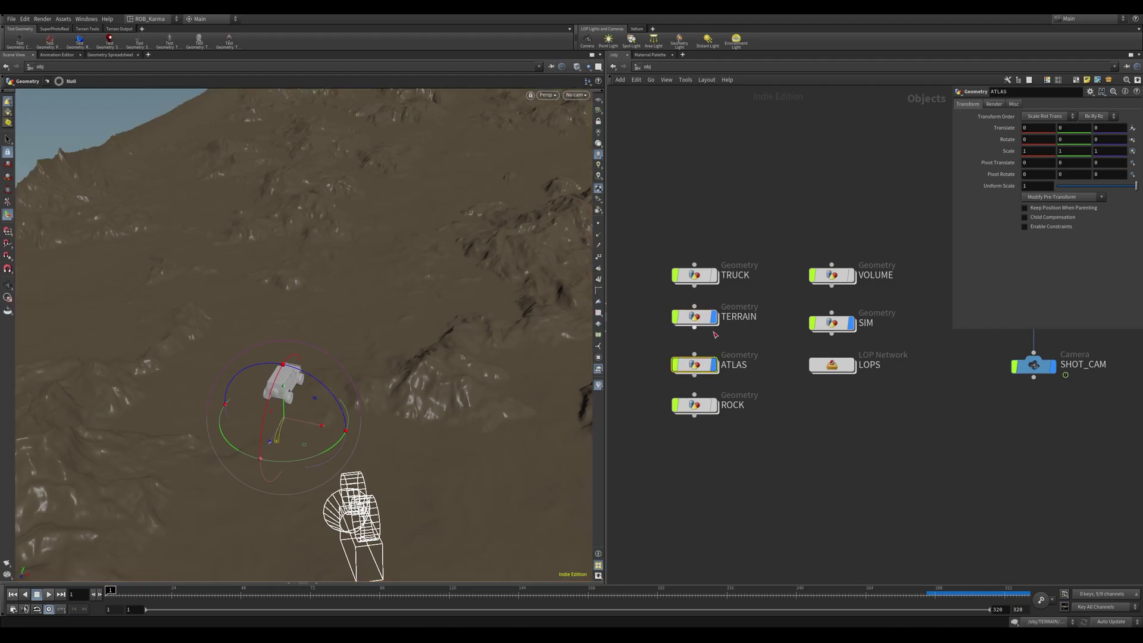
{"action": "left_click", "coordinate": [713, 324]}
Open the ATLAS network, inspect the grass geometry at OUT_GRASS and return to the object level.
{"action": "double_click", "coordinate": [694, 365]}
{"action": "middle_click_drag", "start_coordinate": [298, 415], "coordinate": [343, 352]}
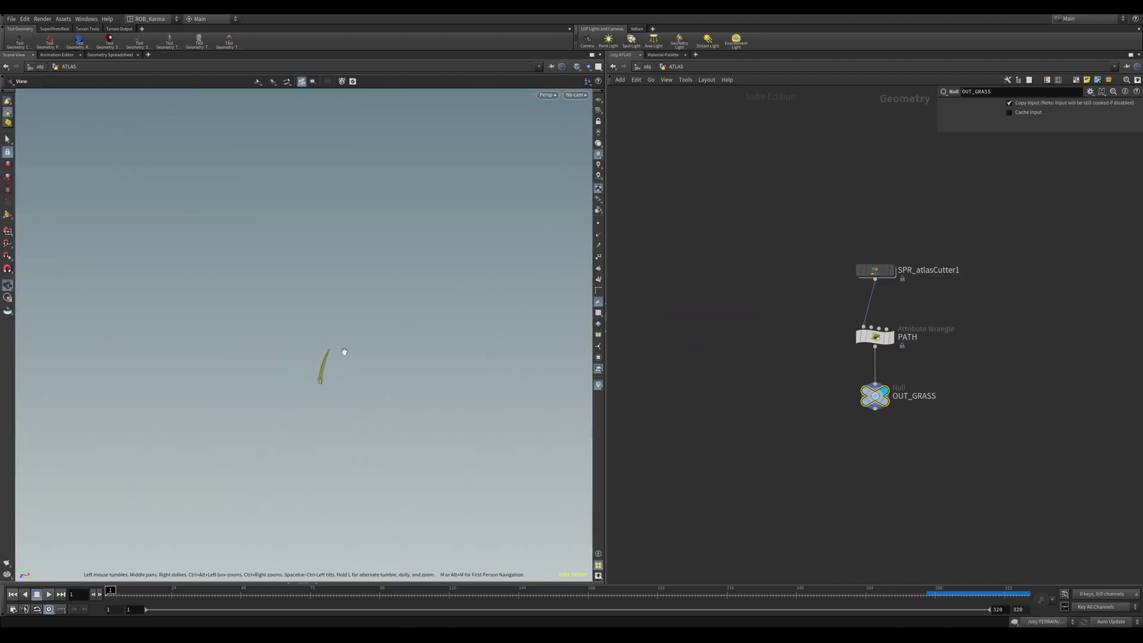
{"action": "scroll", "coordinate": [342, 357], "scroll_direction": "up", "scroll_amount": 5}
{"action": "left_click_drag", "start_coordinate": [341, 361], "coordinate": [375, 377]}
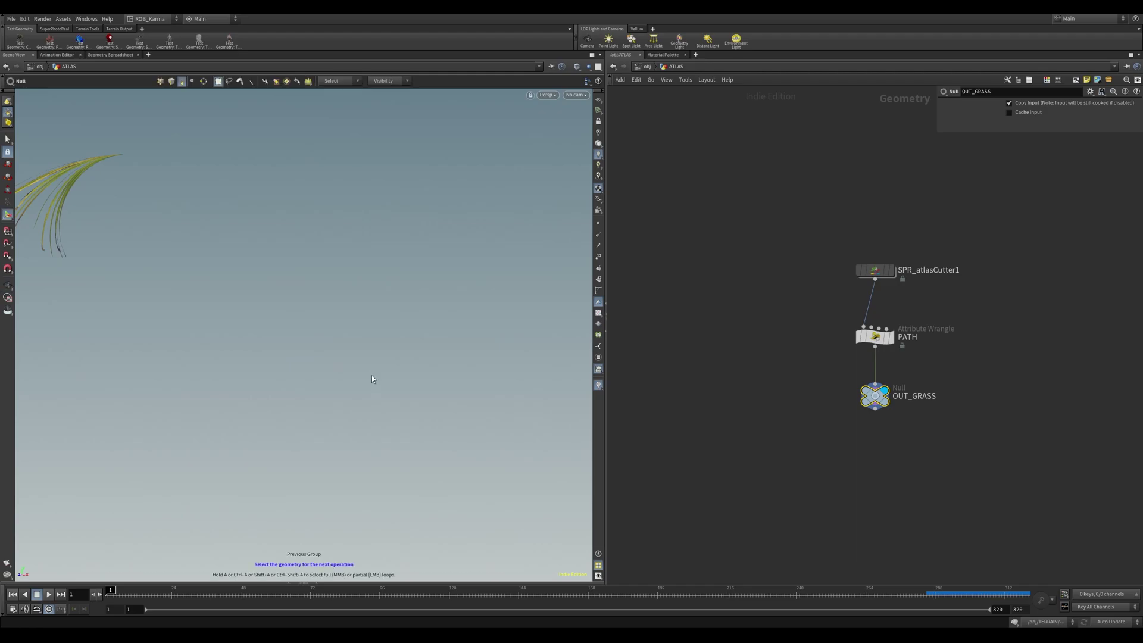
{"action": "left_click_drag", "start_coordinate": [202, 231], "coordinate": [373, 316]}
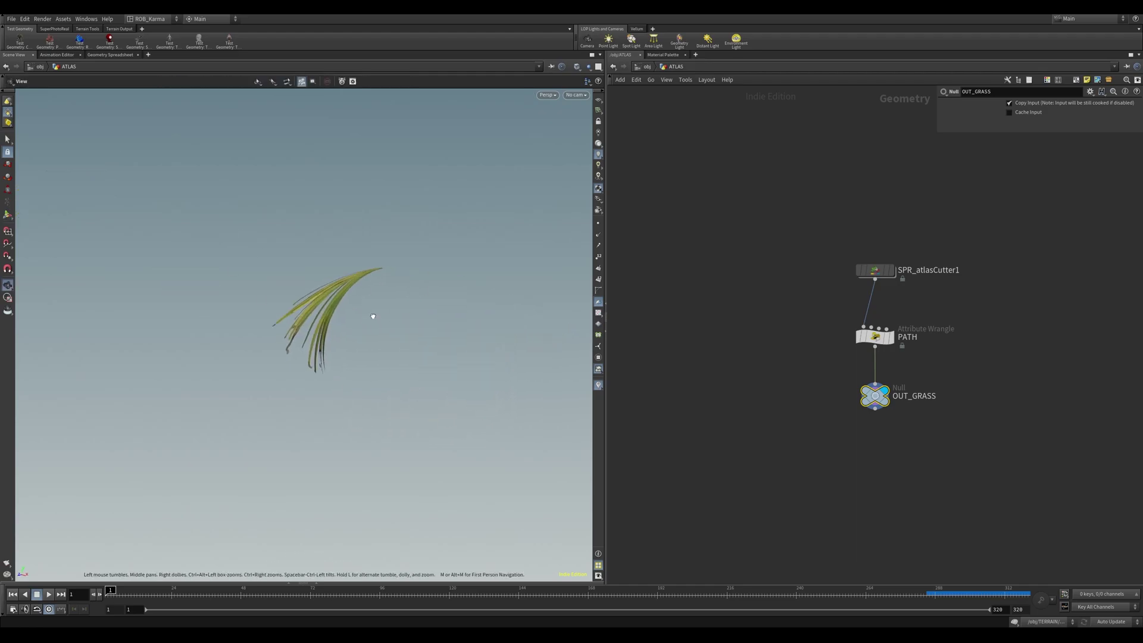
{"action": "key", "text": "Return"}
{"action": "key", "text": "u"}
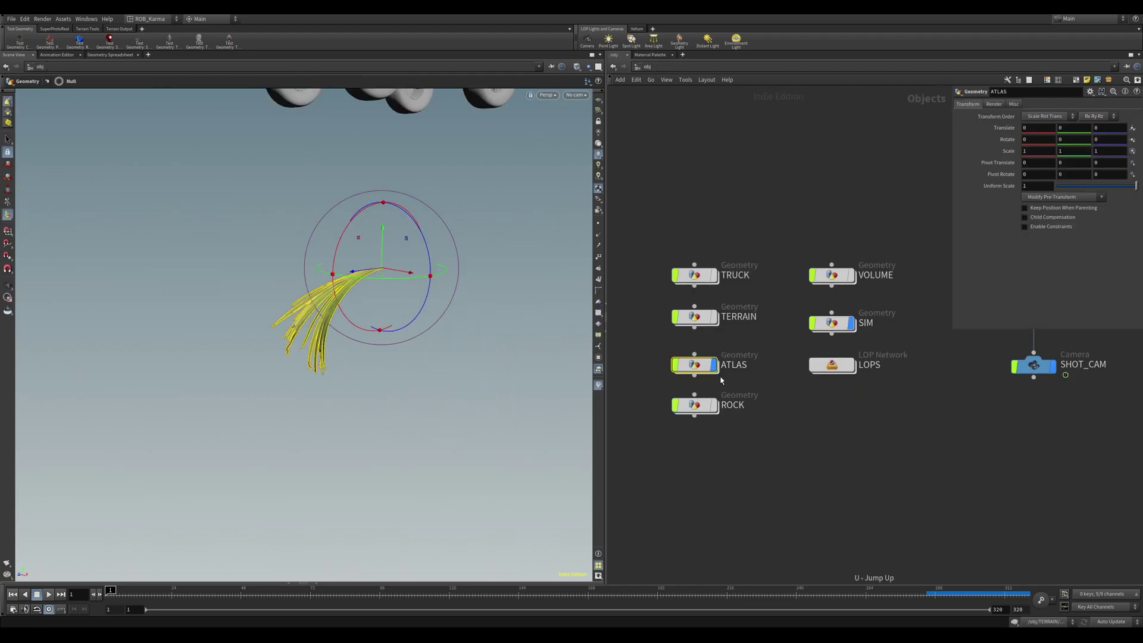
Display the ROCK asset to inspect it, and hide both ATLAS and ROCK.
{"action": "left_click", "coordinate": [713, 405]}
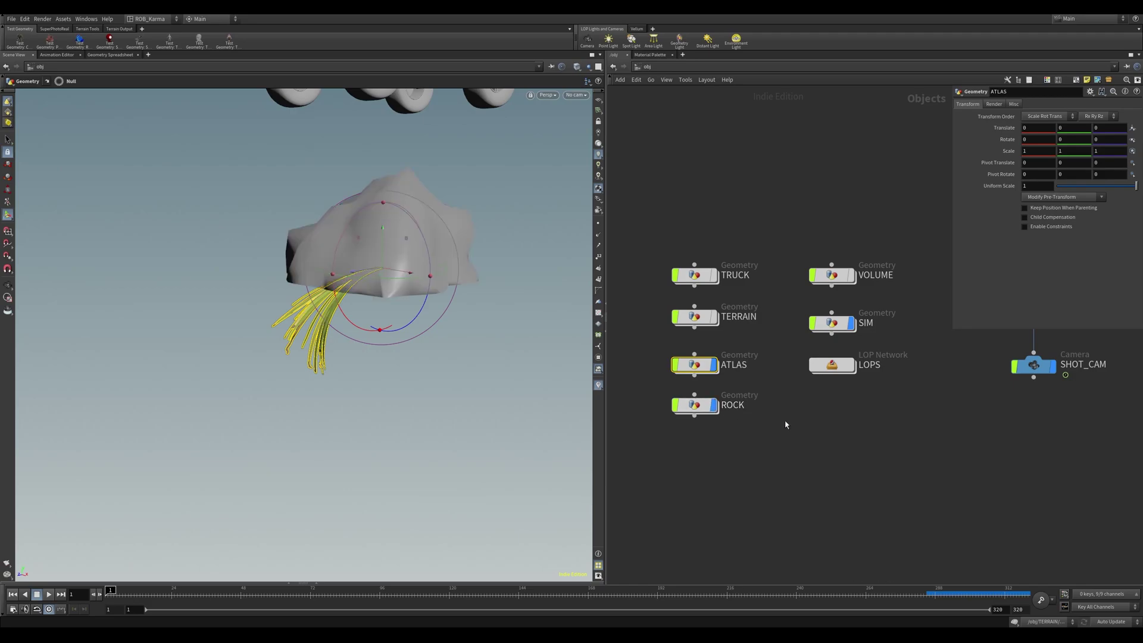
{"action": "key", "text": "h"}
{"action": "left_click", "coordinate": [679, 382]}
{"action": "left_click", "coordinate": [679, 422]}
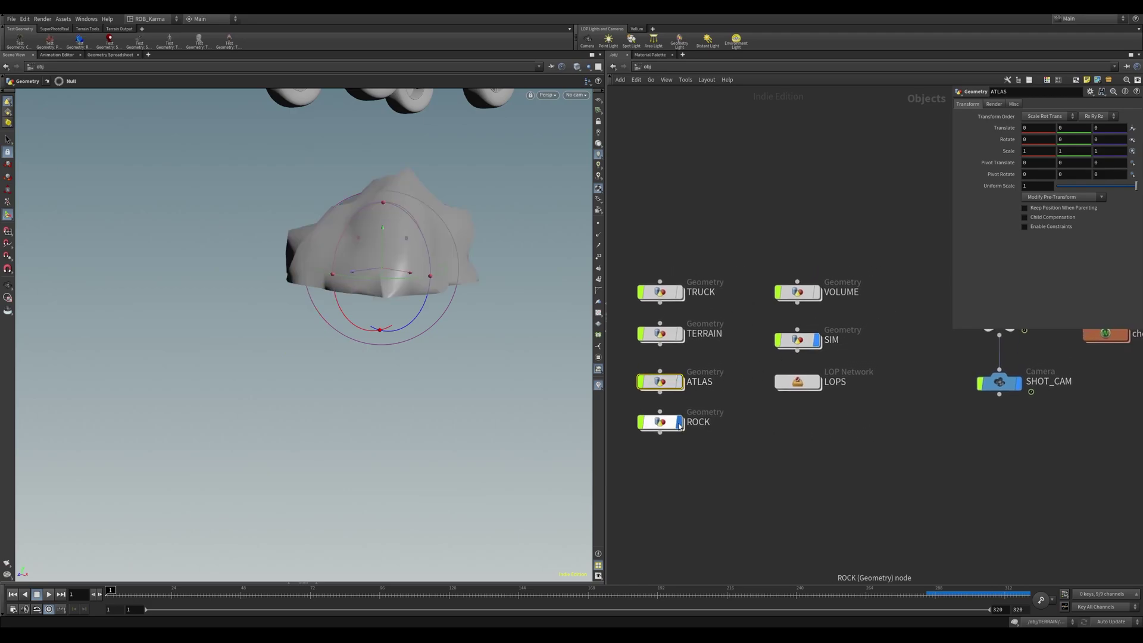
Turn on the TERRAIN and VOLUME displays and examine the volume around the truck from above.
{"action": "left_click", "coordinate": [678, 334]}
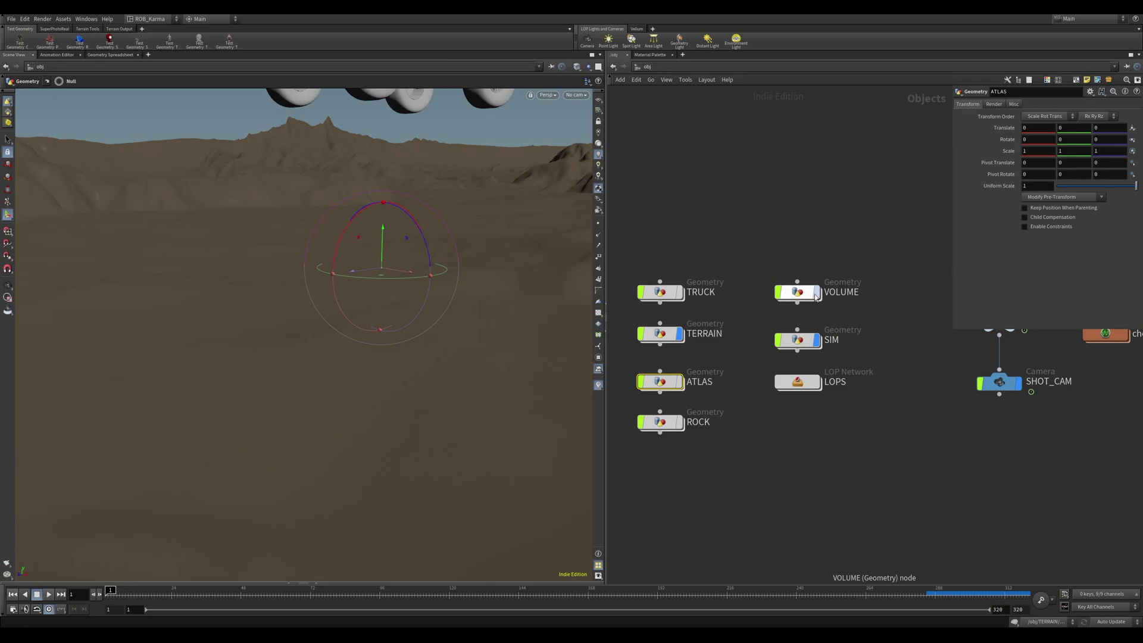
{"action": "left_click", "coordinate": [815, 293]}
{"action": "left_click", "coordinate": [801, 292]}
{"action": "right_click_drag", "start_coordinate": [358, 212], "coordinate": [323, 212], "text": "alt"}
{"action": "left_click_drag", "start_coordinate": [322, 212], "coordinate": [371, 310]}
{"action": "key", "text": "Return"}
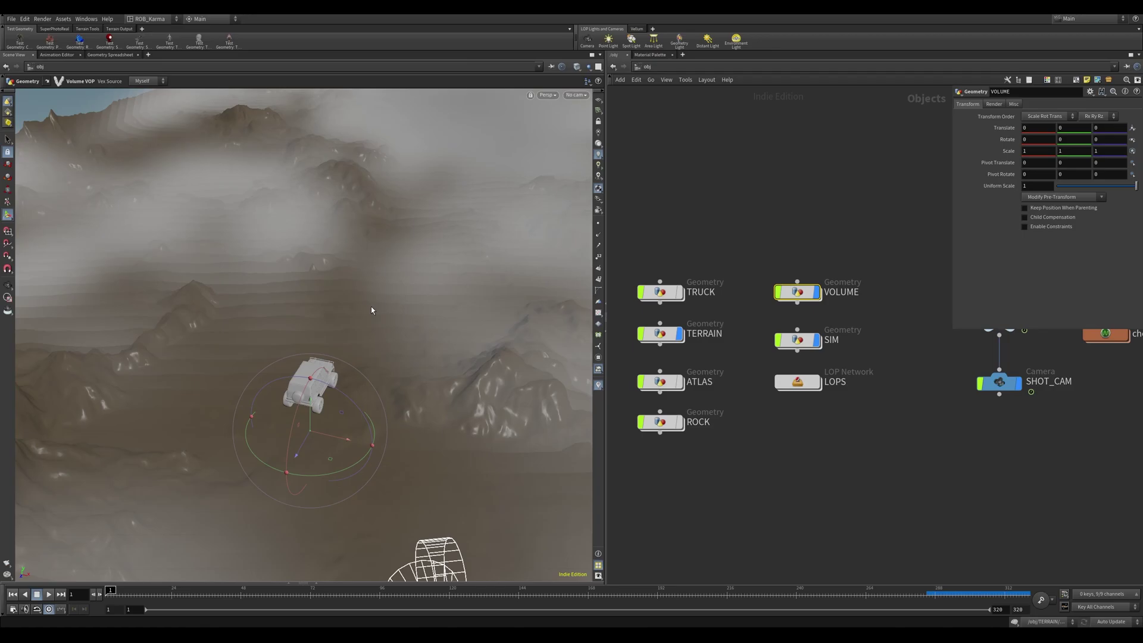
Look through SHOT_CAM to view the truck, terrain and volume together.
{"action": "left_click", "coordinate": [578, 96]}
{"action": "left_click", "coordinate": [593, 137]}
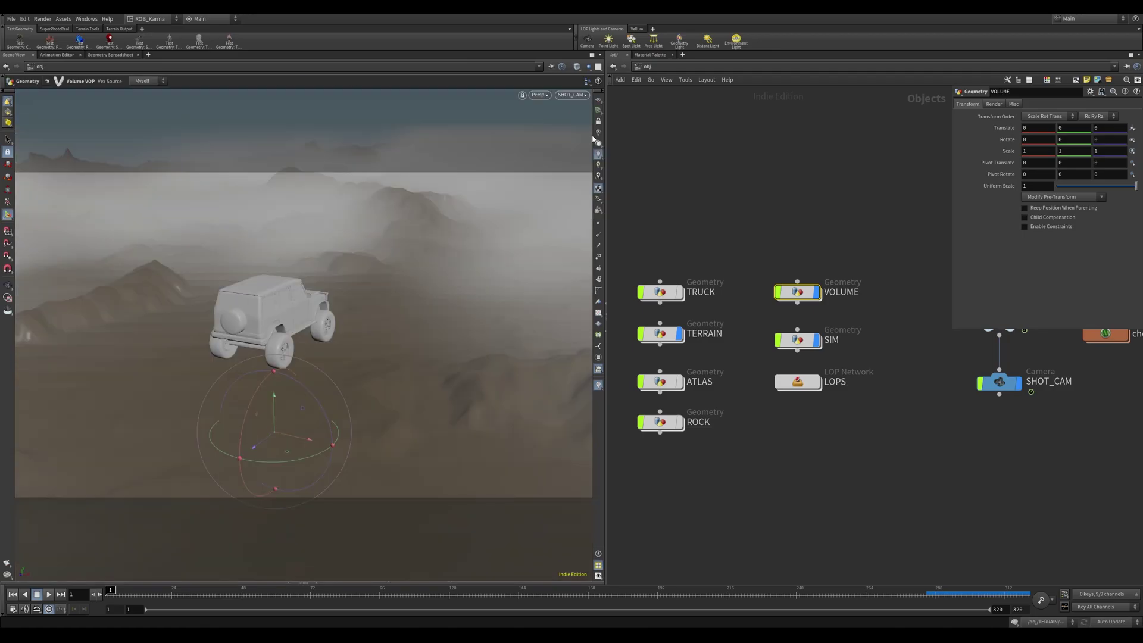
{"action": "middle_click_drag", "start_coordinate": [867, 442], "coordinate": [851, 445]}
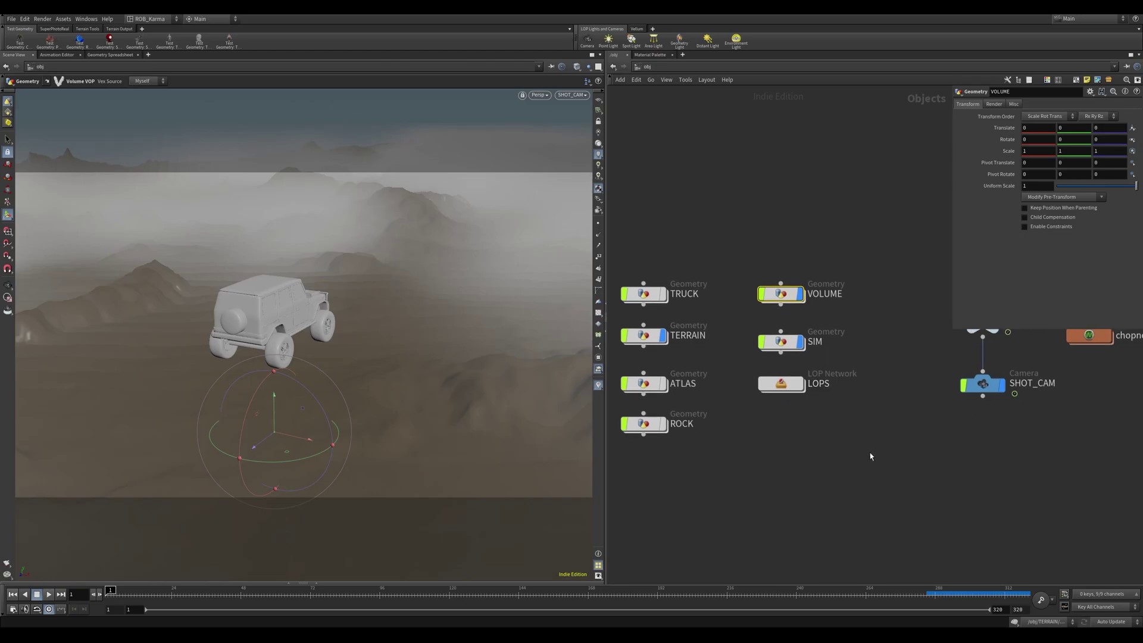
Open the LOPS network and inspect the parameters of camera1 and transform1.
{"action": "double_click", "coordinate": [781, 384]}
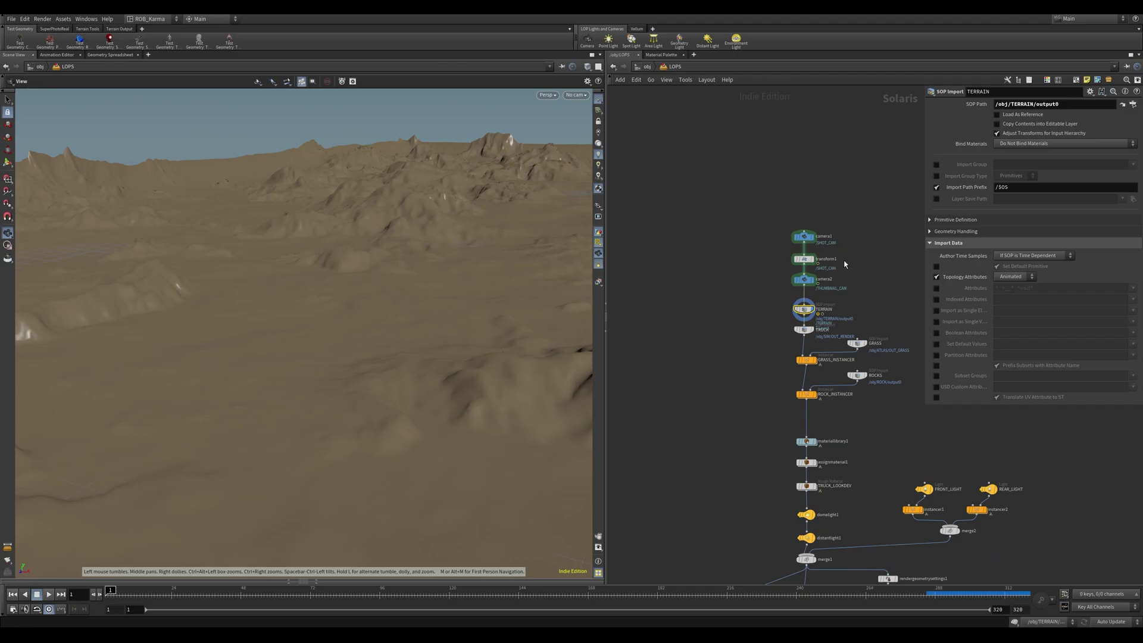
{"action": "scroll", "coordinate": [845, 258], "scroll_direction": "up", "scroll_amount": 3}
{"action": "middle_click_drag", "start_coordinate": [845, 257], "coordinate": [829, 241]}
{"action": "left_click", "coordinate": [801, 264]}
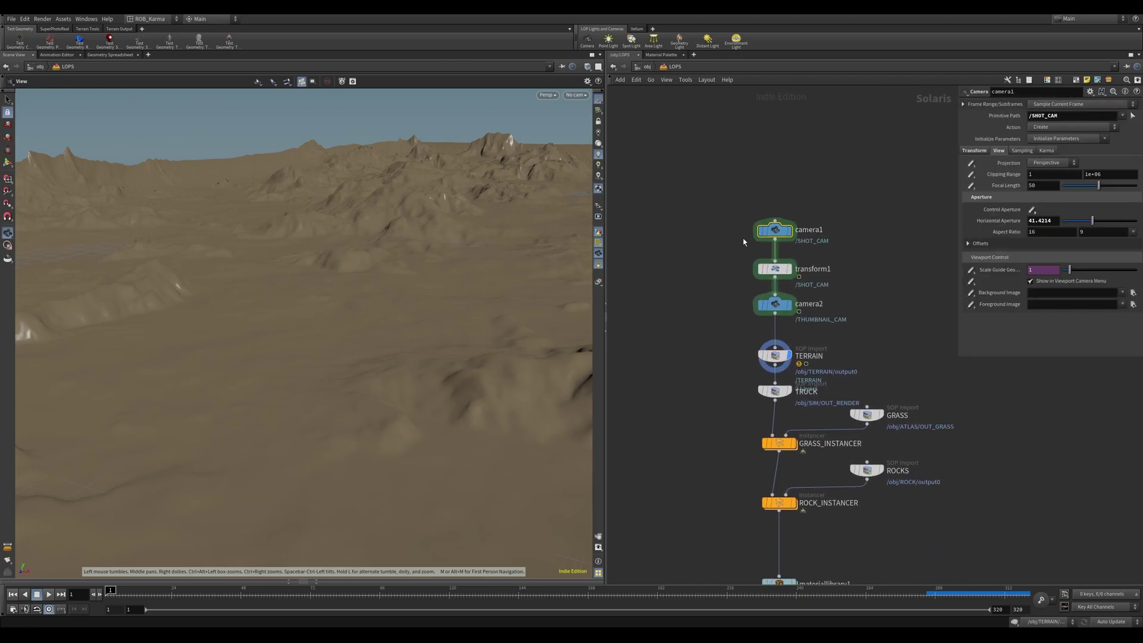
{"action": "left_click", "coordinate": [775, 269]}
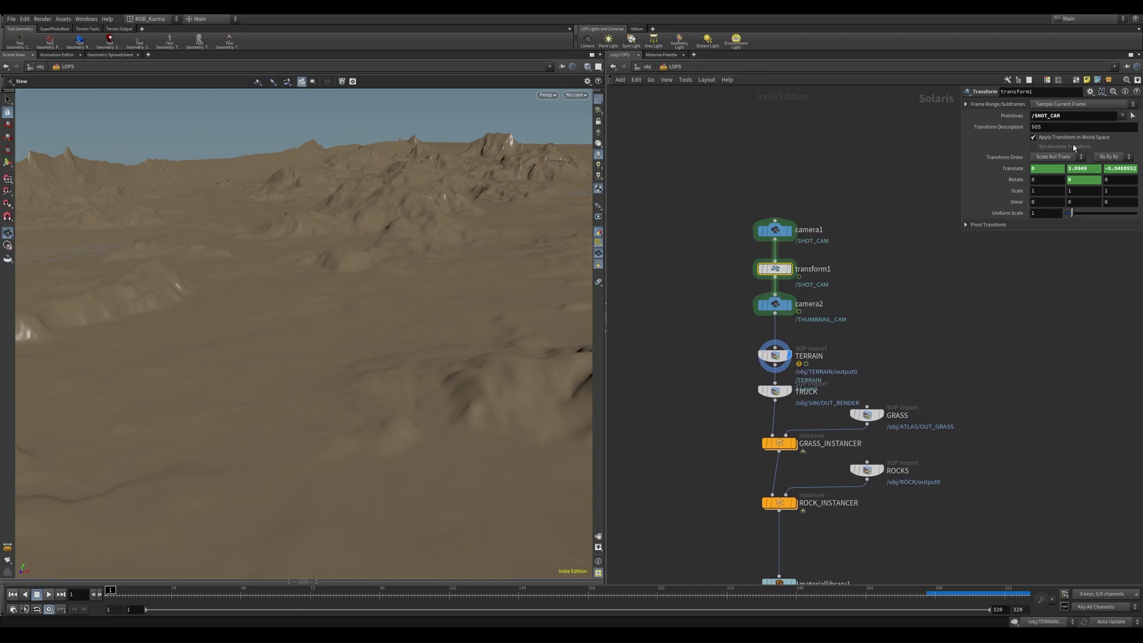
{"action": "middle_click_drag", "start_coordinate": [858, 278], "coordinate": [856, 234]}
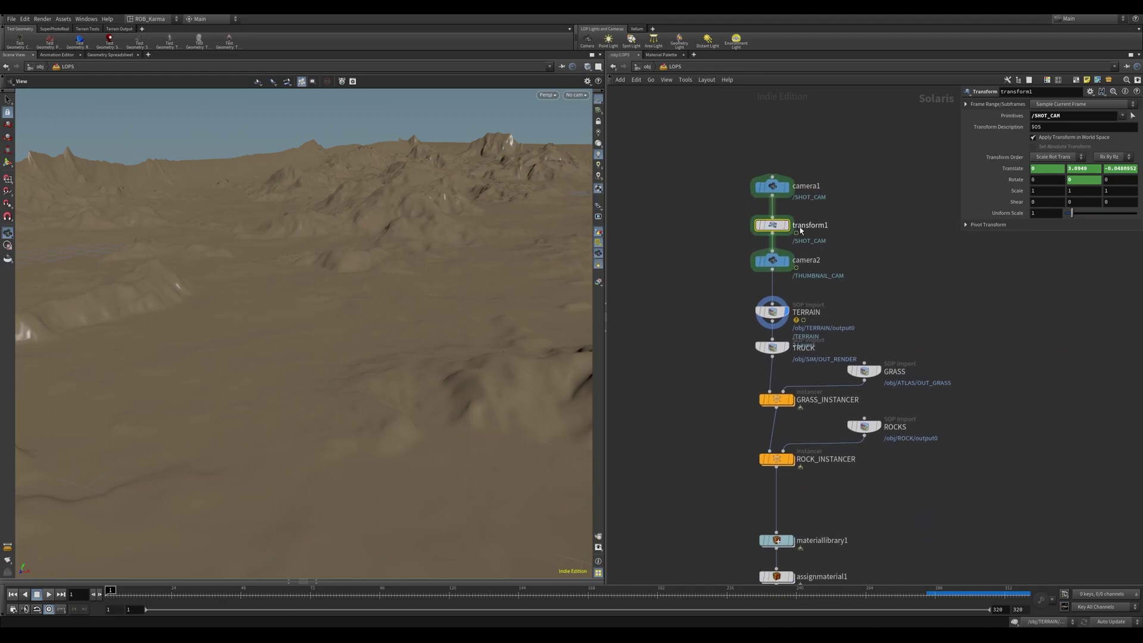
View the Solaris stage through /SHOT_CAM and display the TRUCK import node.
{"action": "left_click", "coordinate": [576, 95]}
{"action": "left_click", "coordinate": [582, 105]}
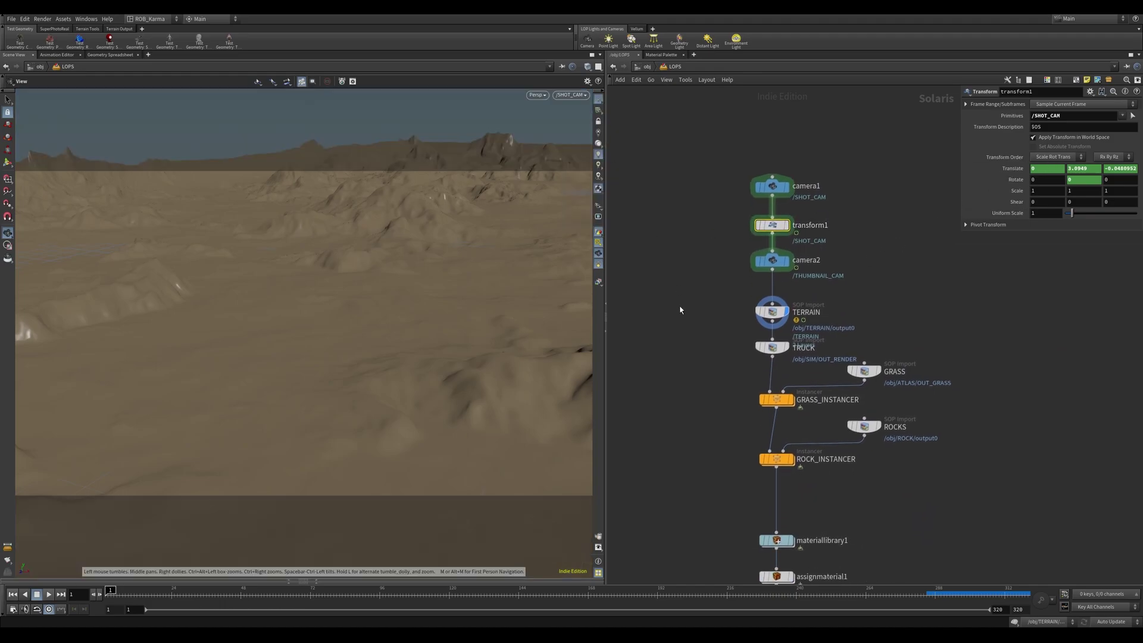
{"action": "middle_click_drag", "start_coordinate": [795, 350], "coordinate": [790, 291]}
{"action": "left_click", "coordinate": [781, 288]}
{"action": "left_click", "coordinate": [768, 288]}
{"action": "middle_click_drag", "start_coordinate": [718, 334], "coordinate": [704, 290]}
Display GRASS_INSTANCER and ROCK_INSTANCER in turn to examine the grass and rocks scattered on the terrain.
{"action": "mouse_move", "coordinate": [777, 297]}
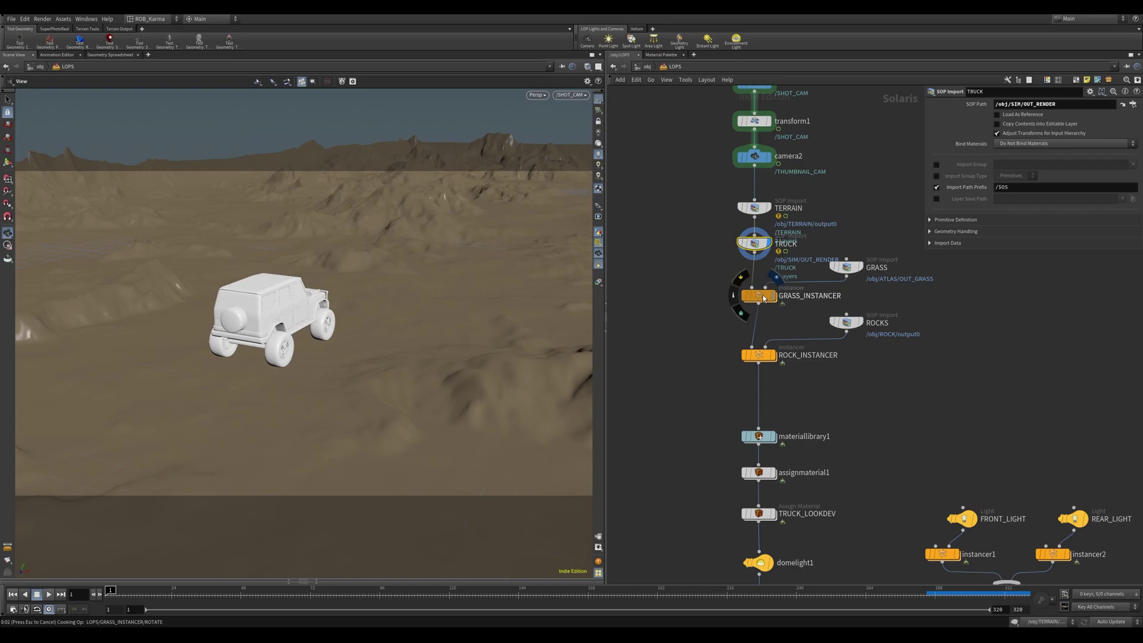
{"action": "left_click", "coordinate": [763, 294]}
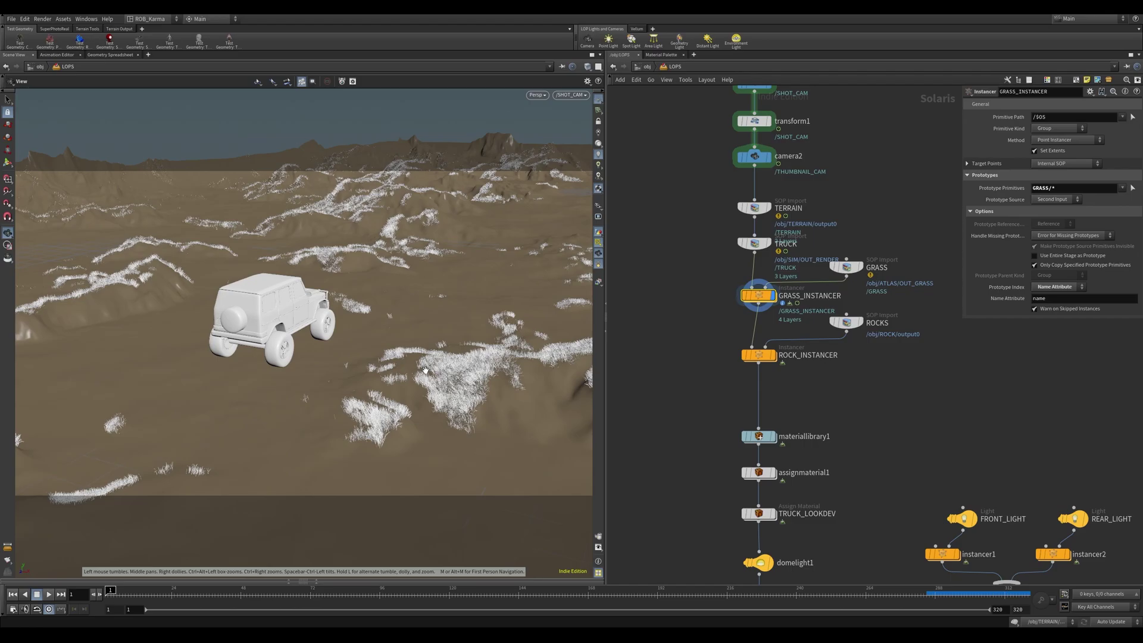
{"action": "mouse_move", "coordinate": [755, 360]}
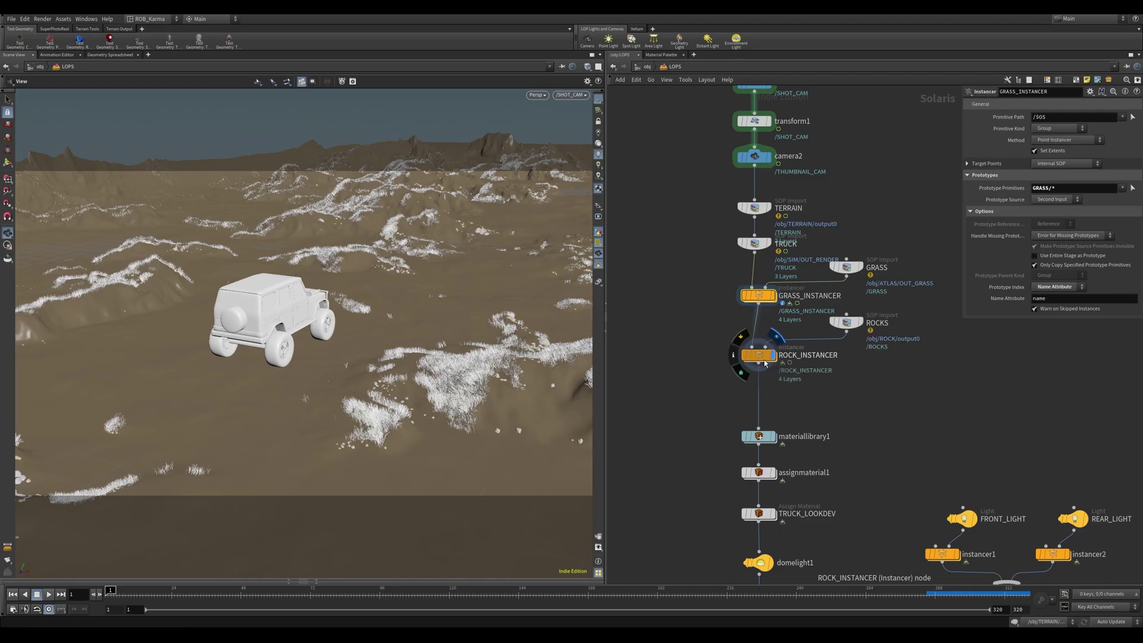
{"action": "left_click", "coordinate": [761, 359]}
Display merge1 and examine the scene with its materials and the truck's lights.
{"action": "scroll", "coordinate": [737, 386], "scroll_direction": "down", "scroll_amount": 10}
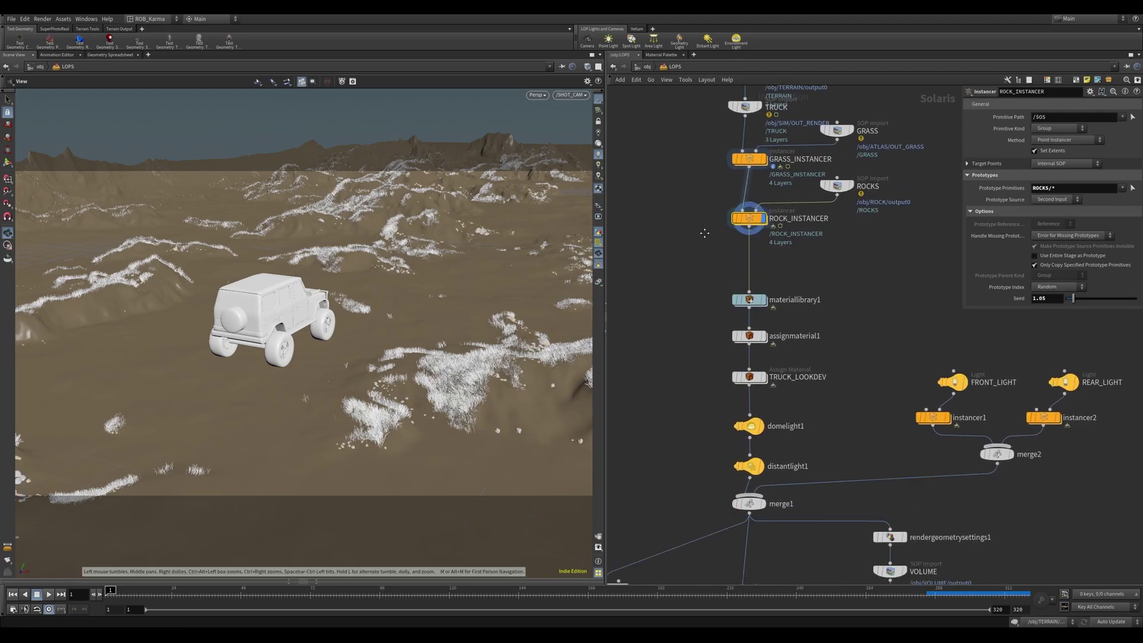
{"action": "middle_click_drag", "start_coordinate": [826, 334], "coordinate": [817, 302]}
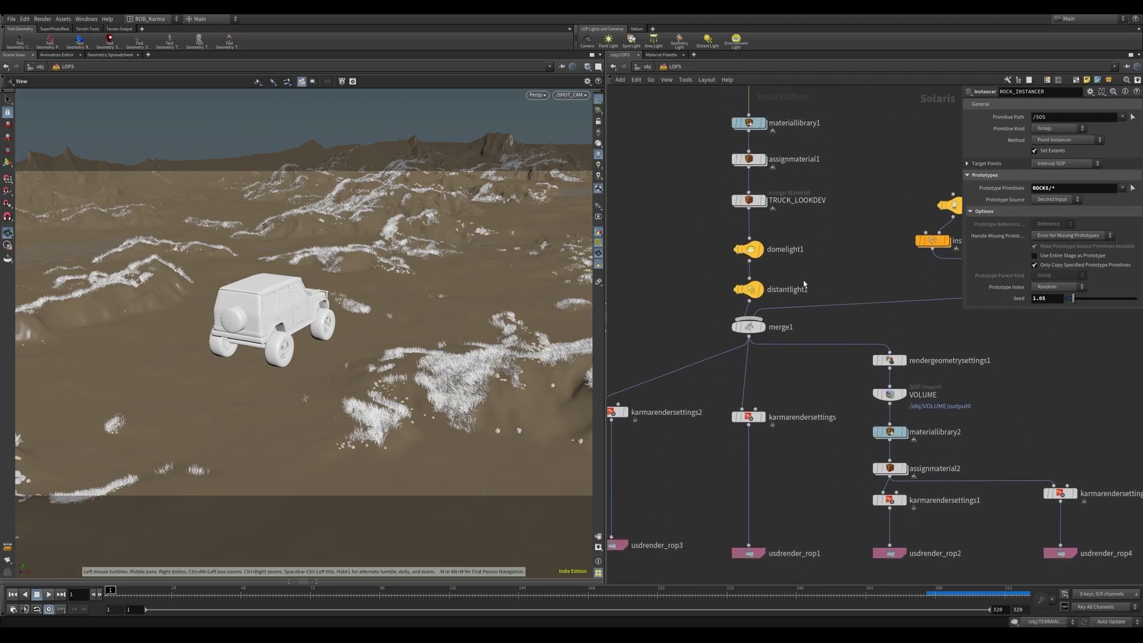
{"action": "mouse_move", "coordinate": [749, 327]}
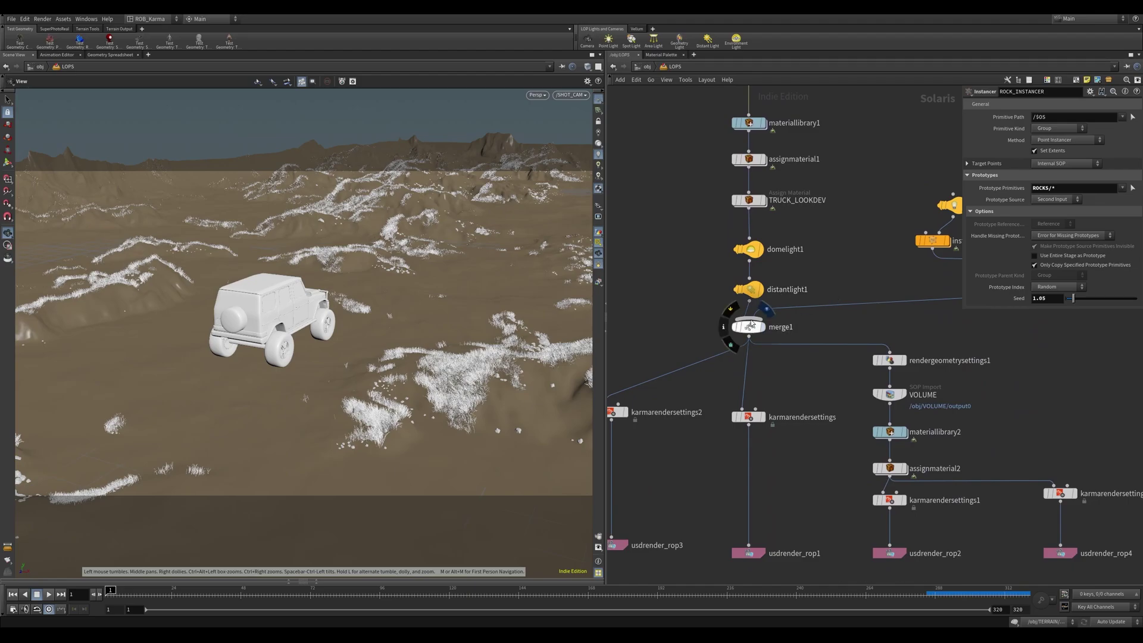
{"action": "left_click", "coordinate": [765, 310]}
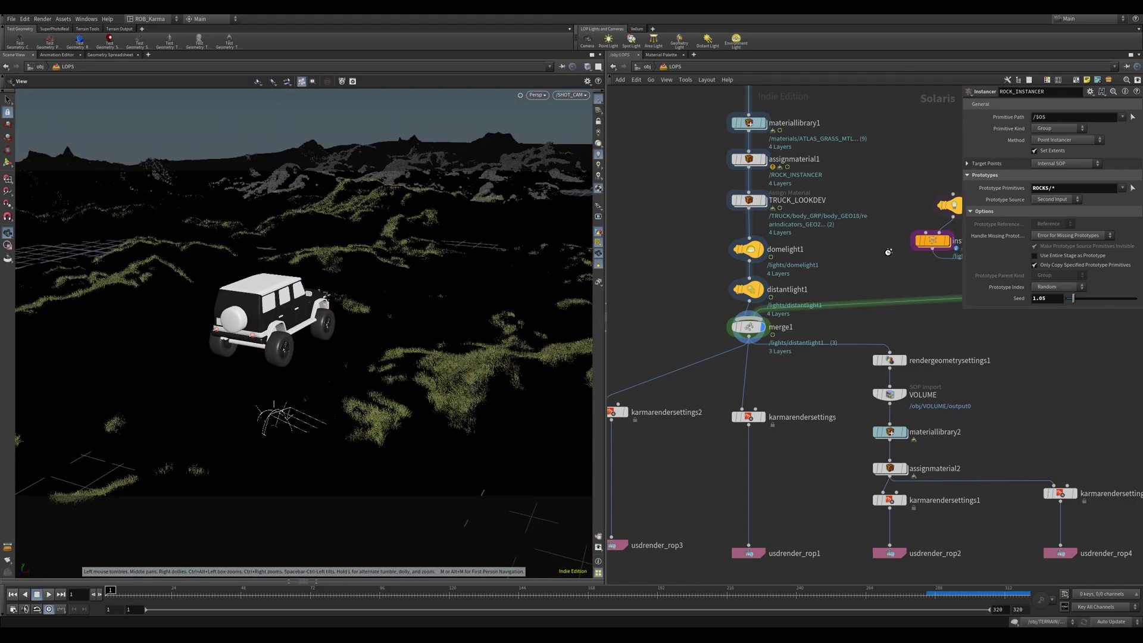
{"action": "middle_click_drag", "start_coordinate": [883, 268], "coordinate": [711, 264]}
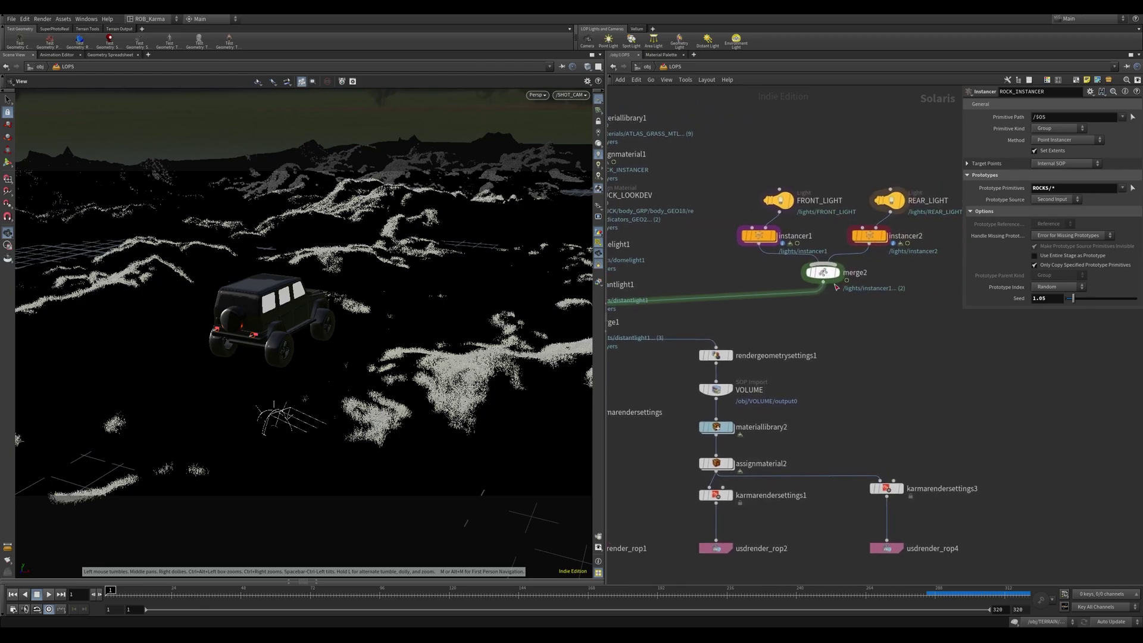
{"action": "left_click_drag", "start_coordinate": [313, 300], "coordinate": [315, 304]}
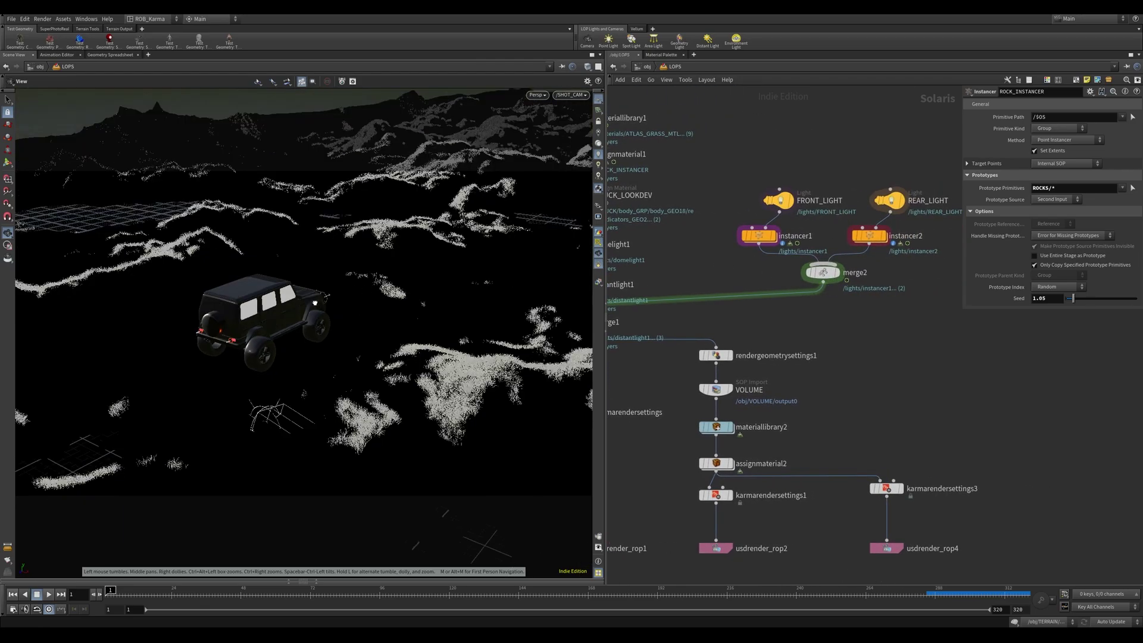
Display merge2, scrub the timeline to check the truck lights' motion, and inspect the settings of instancer1.
{"action": "left_click", "coordinate": [837, 273]}
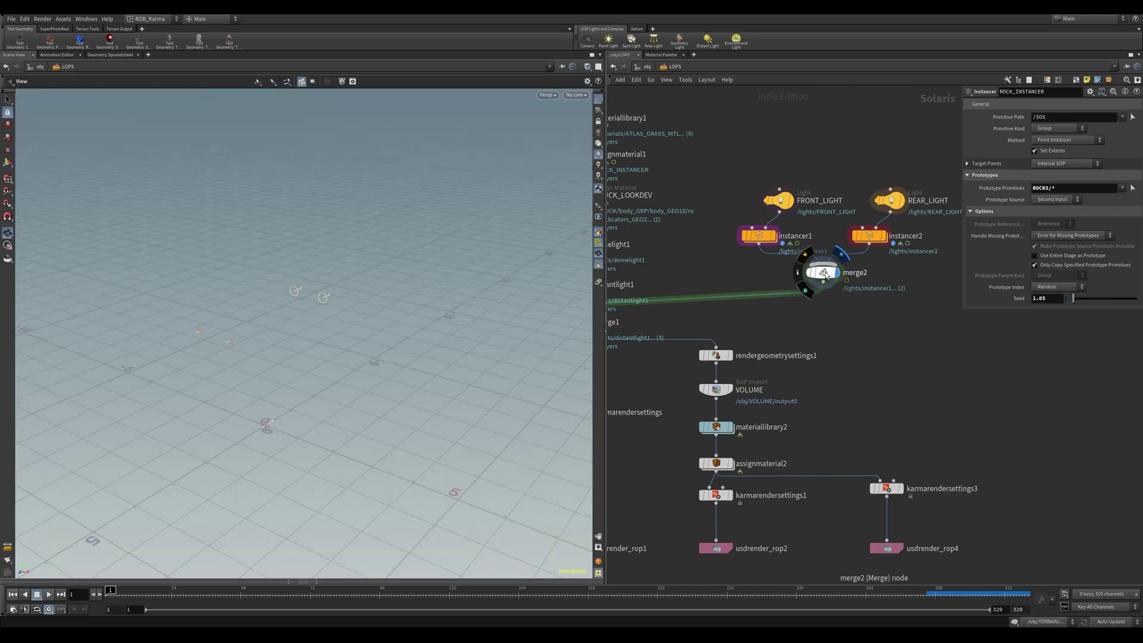
{"action": "left_click", "coordinate": [824, 273]}
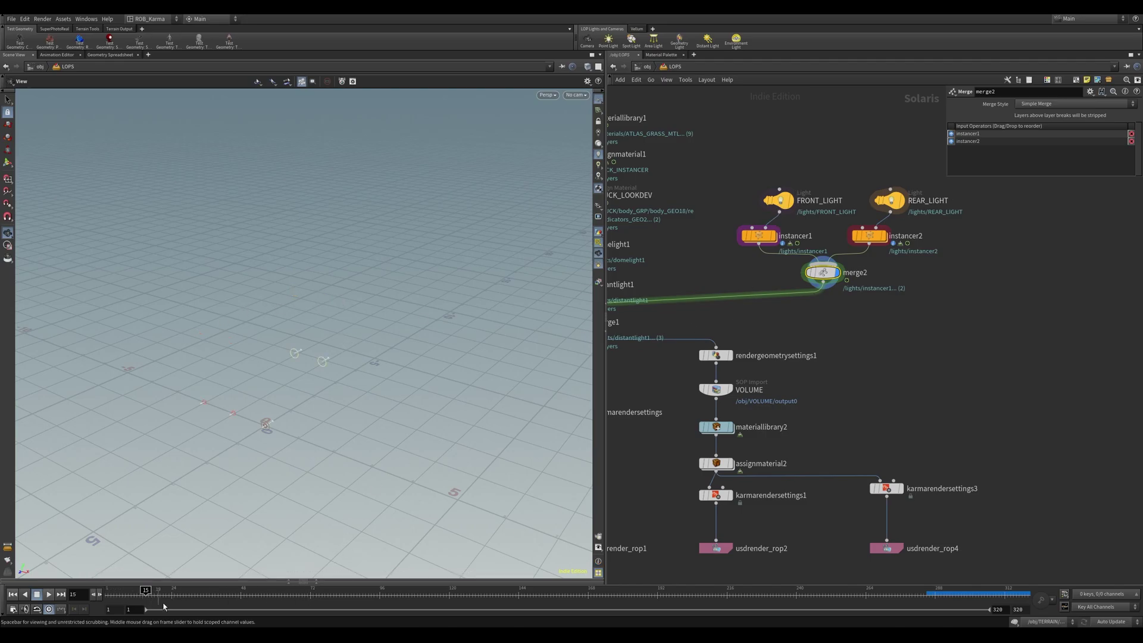
{"action": "left_click_drag", "start_coordinate": [208, 599], "coordinate": [108, 599]}
{"action": "left_click", "coordinate": [758, 235]}
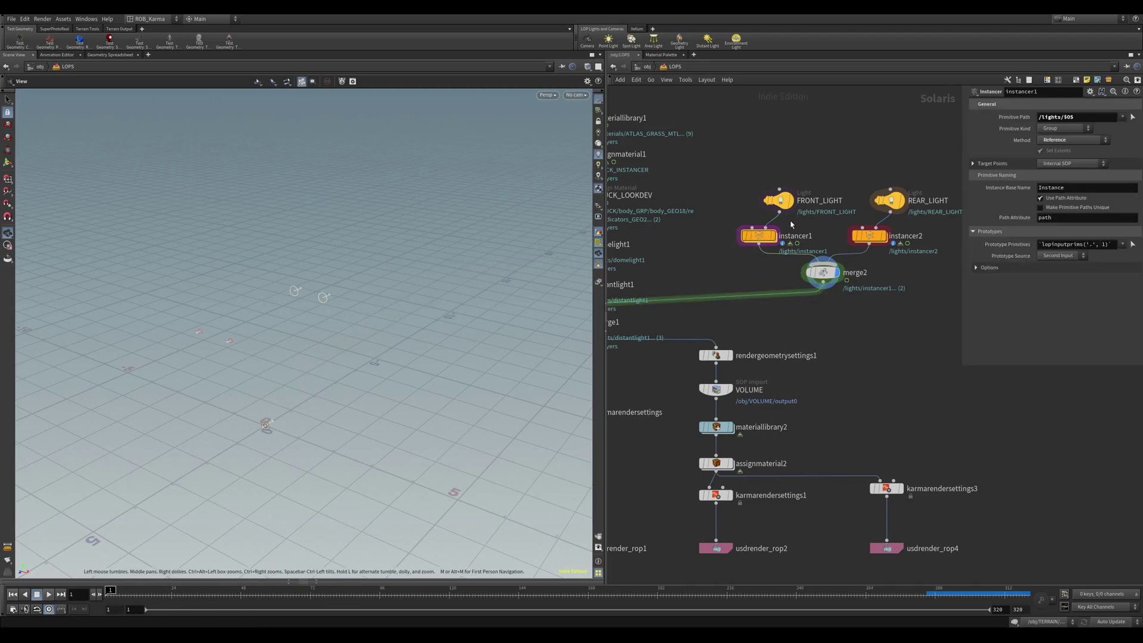
Review the main LOPS chain and return to merge1 to display the combined scene.
{"action": "middle_click_drag", "start_coordinate": [848, 393], "coordinate": [998, 312]}
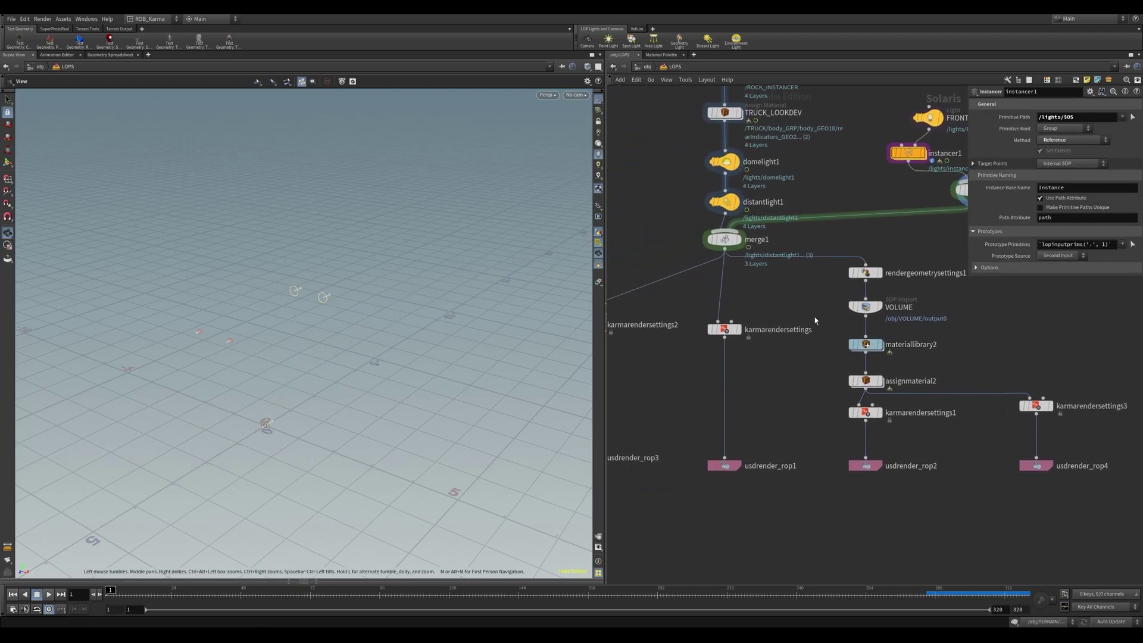
{"action": "middle_click_drag", "start_coordinate": [803, 310], "coordinate": [899, 260]}
{"action": "middle_click_drag", "start_coordinate": [873, 340], "coordinate": [822, 373]}
{"action": "middle_click_drag", "start_coordinate": [712, 214], "coordinate": [715, 393]}
{"action": "scroll", "coordinate": [710, 242], "scroll_direction": "down", "scroll_amount": 2}
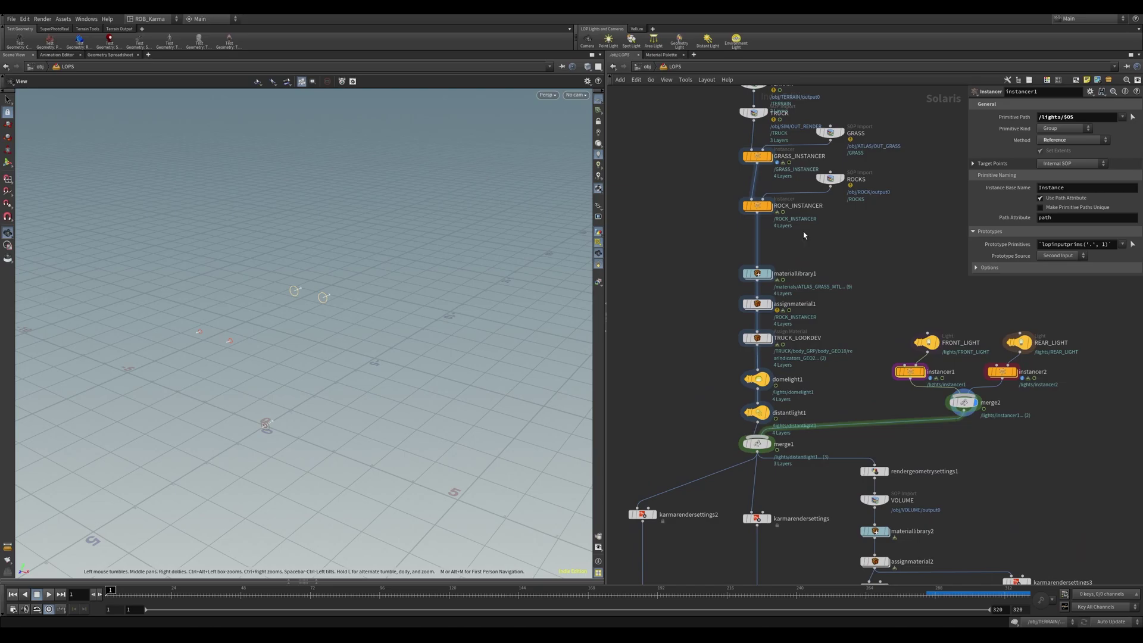
{"action": "middle_click_drag", "start_coordinate": [777, 446], "coordinate": [782, 476]}
{"action": "mouse_move", "coordinate": [779, 480]}
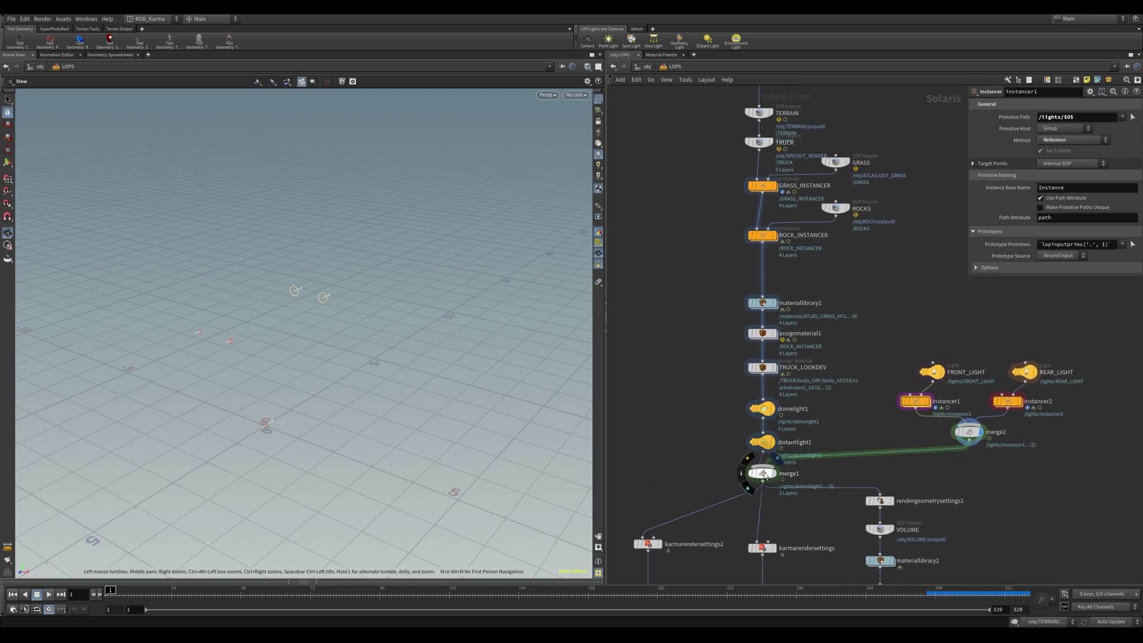